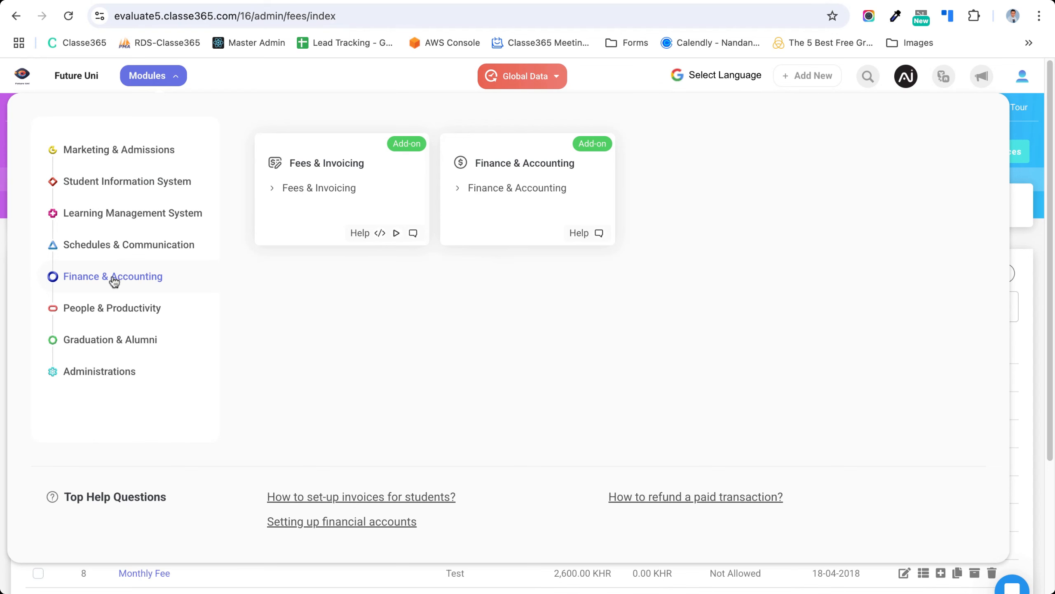
- Open the list of fees in the Fees & Invoicing module
{"action": "left_click", "coordinate": [311, 190]}
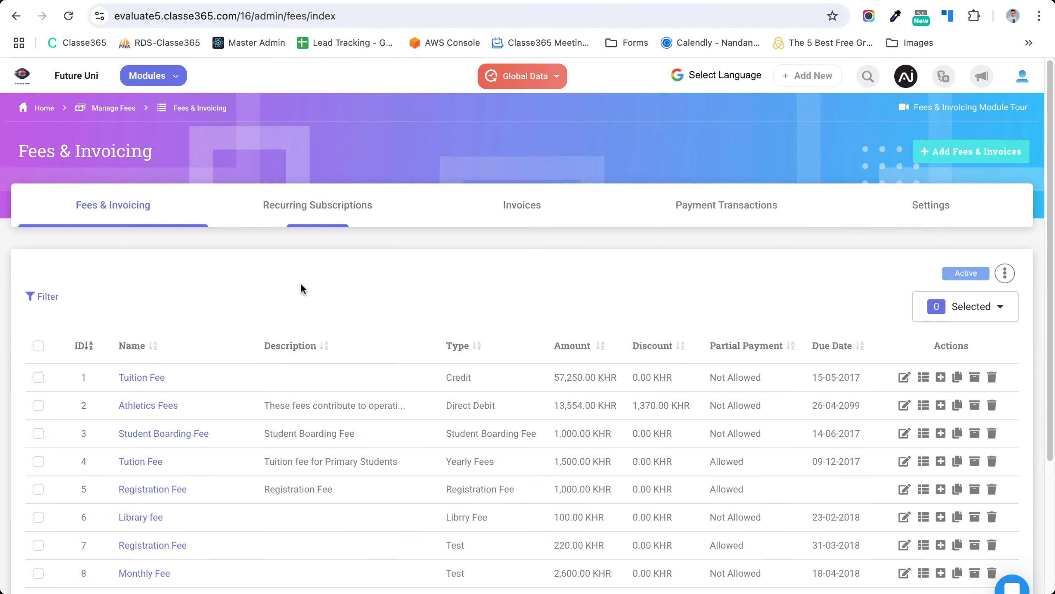
{"action": "scroll", "coordinate": [300, 283], "scroll_direction": "down", "scroll_amount": 1}
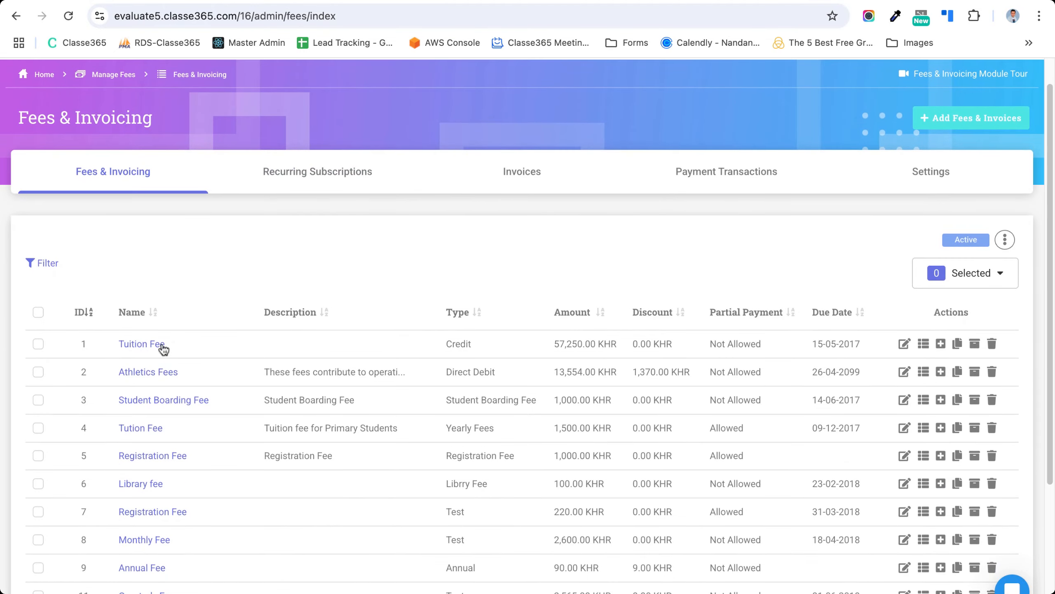
{"action": "scroll", "coordinate": [158, 346], "scroll_direction": "down", "scroll_amount": 1}
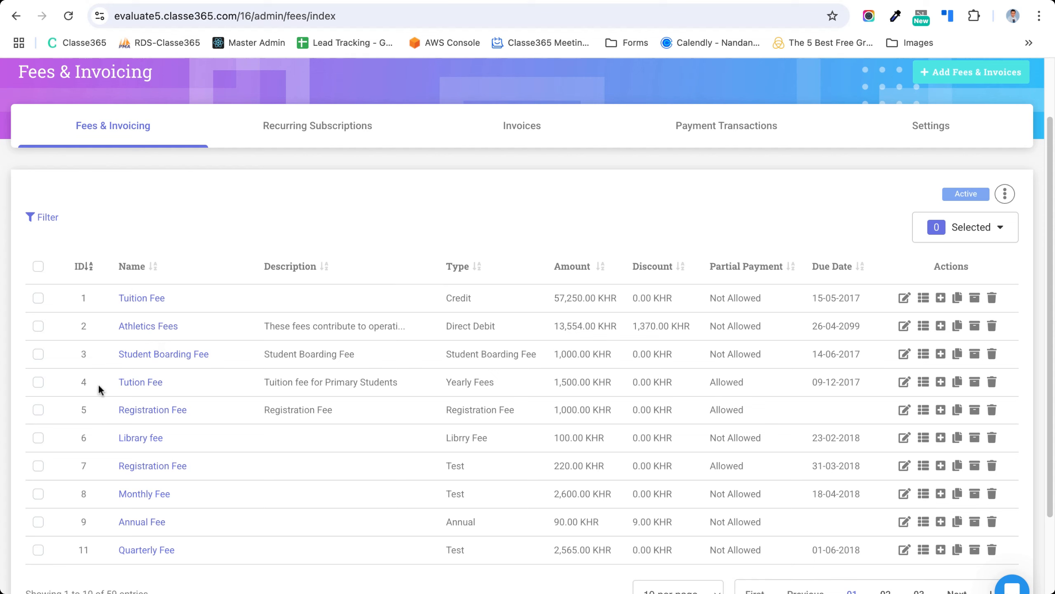
- View the invoices belonging to the first Tuition Fee and return to the fee list
{"action": "left_click", "coordinate": [139, 300]}
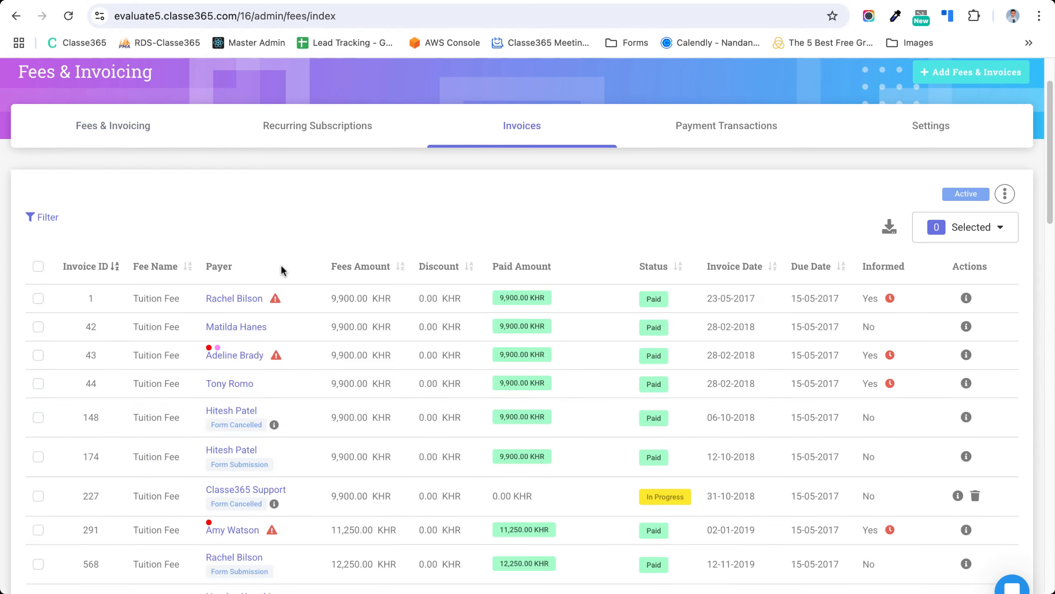
{"action": "left_click", "coordinate": [132, 135]}
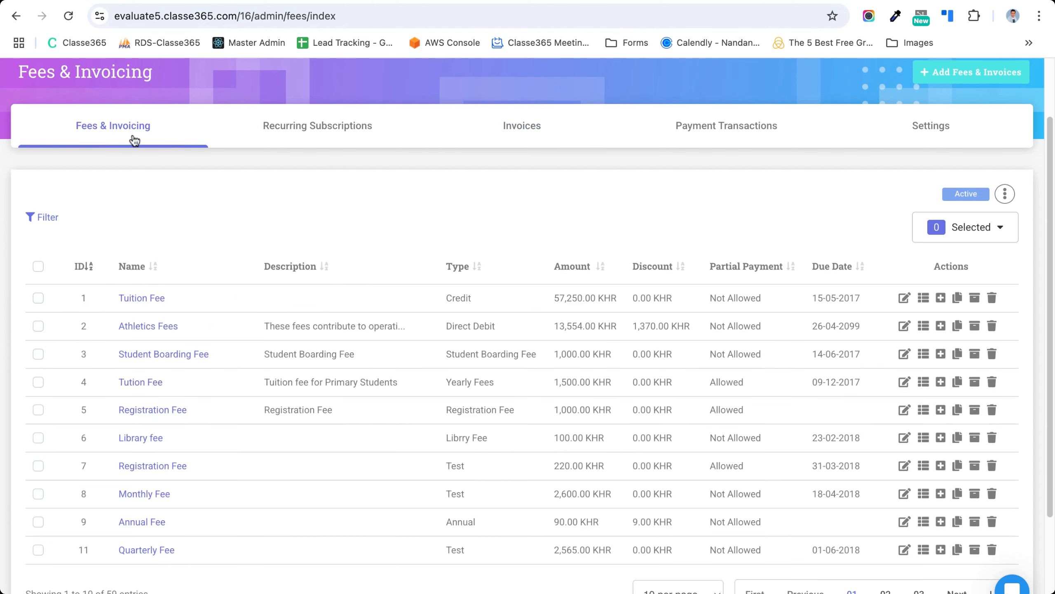
{"action": "scroll", "coordinate": [567, 241], "scroll_direction": "up", "scroll_amount": 2}
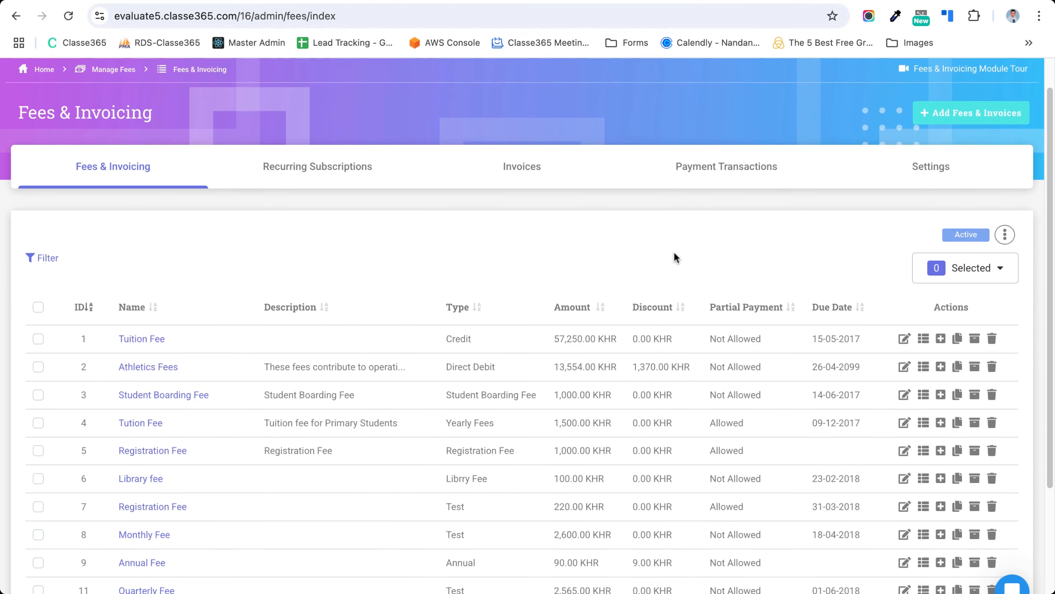
- Start a new fee and name it Term 1 Fee
{"action": "left_click", "coordinate": [951, 123]}
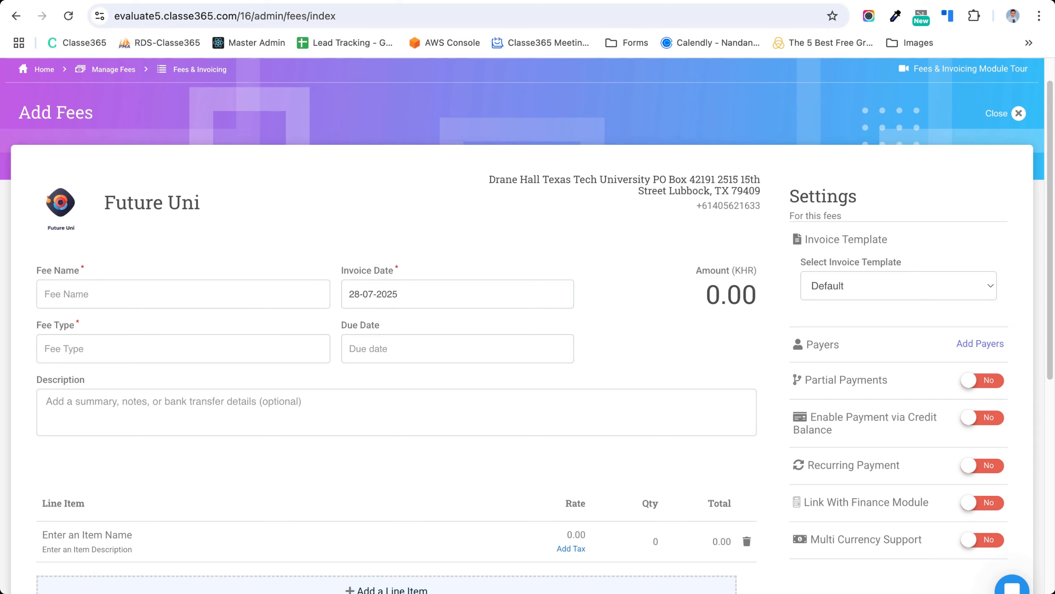
{"action": "scroll", "coordinate": [527, 328], "scroll_direction": "down", "scroll_amount": 1}
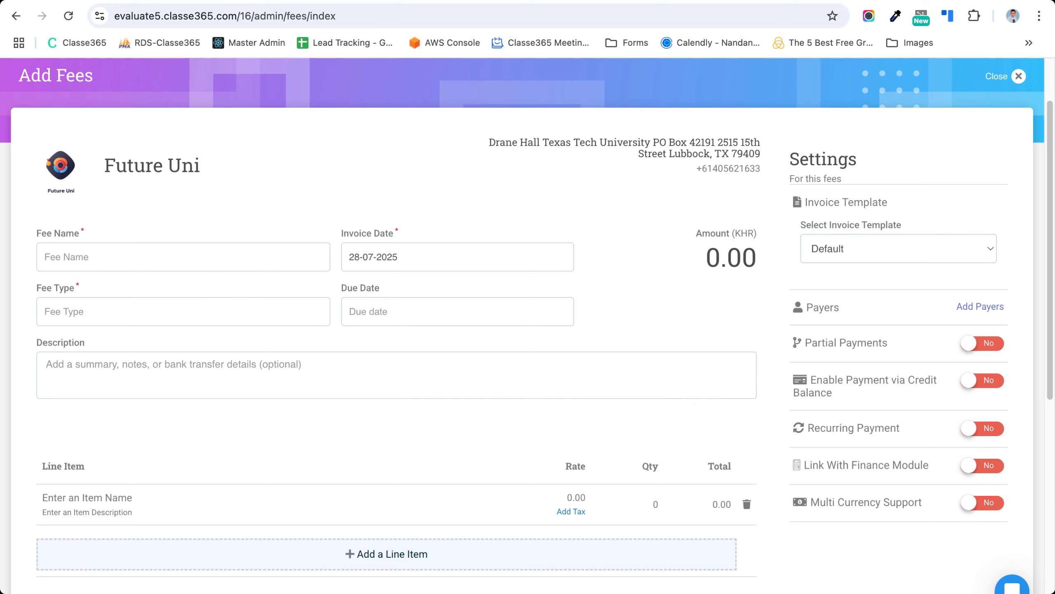
{"action": "type", "text": "T"}
{"action": "key", "text": "Down"}
{"action": "key", "text": "Down"}
{"action": "key", "text": "Up"}
{"action": "key", "text": "Return"}
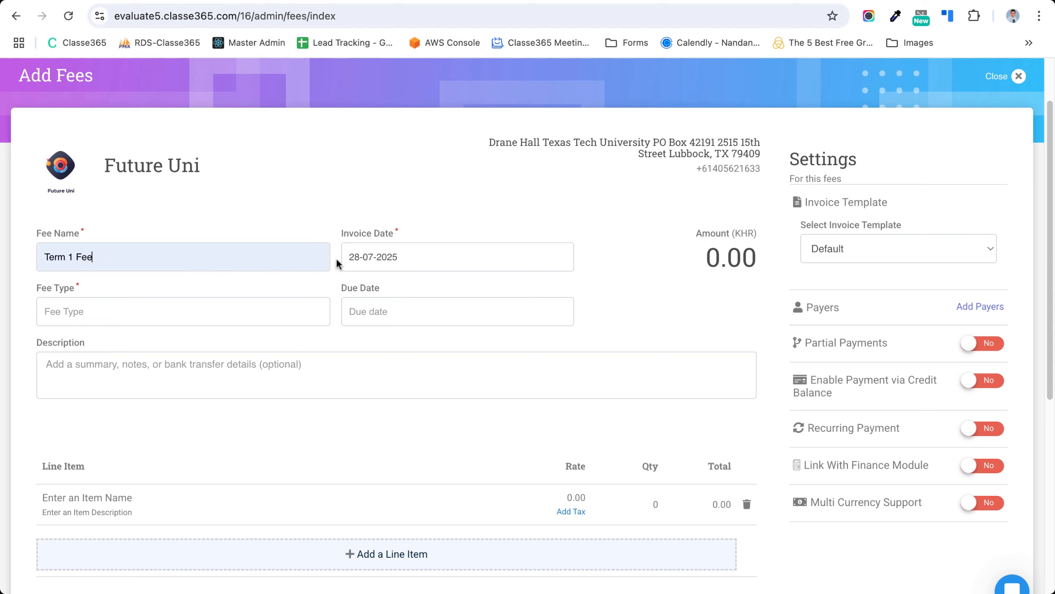
- Set the fee's due date to 04-08-2025 and its fee type to Term 1 Fee
{"action": "left_click", "coordinate": [367, 311]}
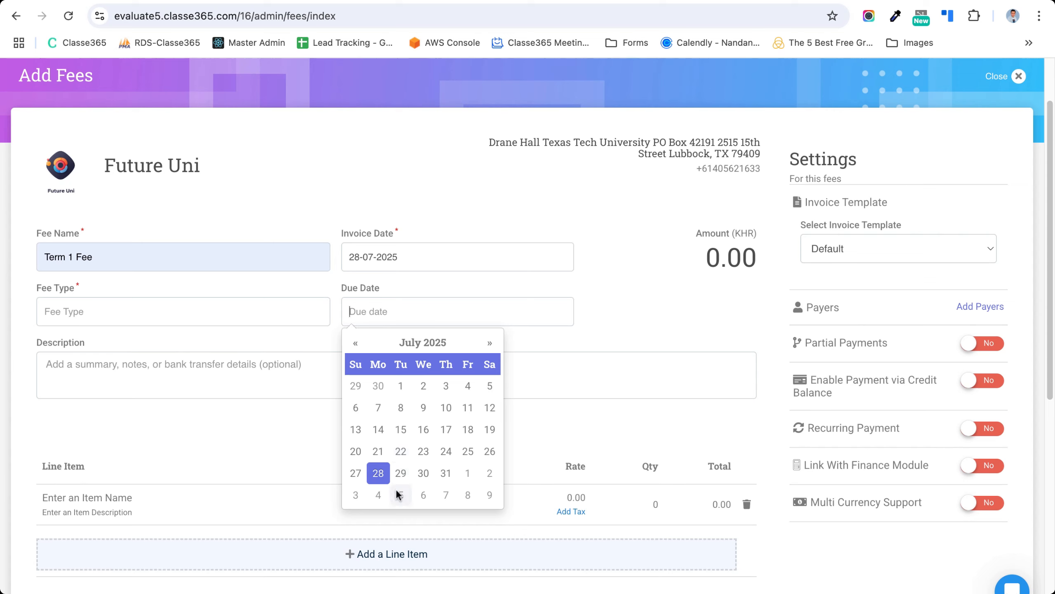
{"action": "left_click", "coordinate": [378, 495]}
{"action": "left_click", "coordinate": [160, 321]}
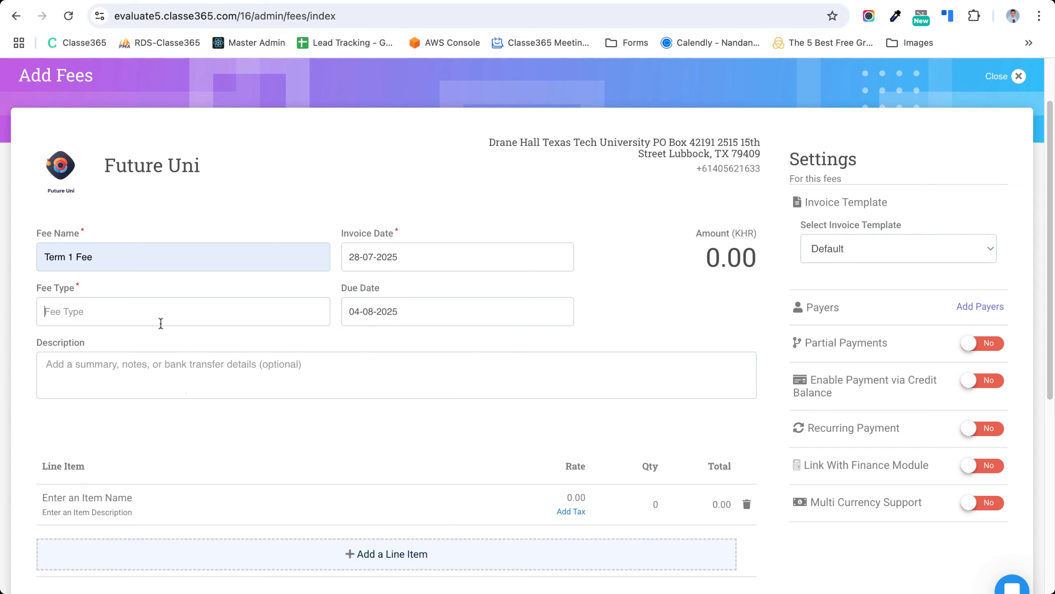
{"action": "left_click", "coordinate": [160, 329]}
{"action": "left_click", "coordinate": [149, 372]}
{"action": "left_click", "coordinate": [149, 373]}
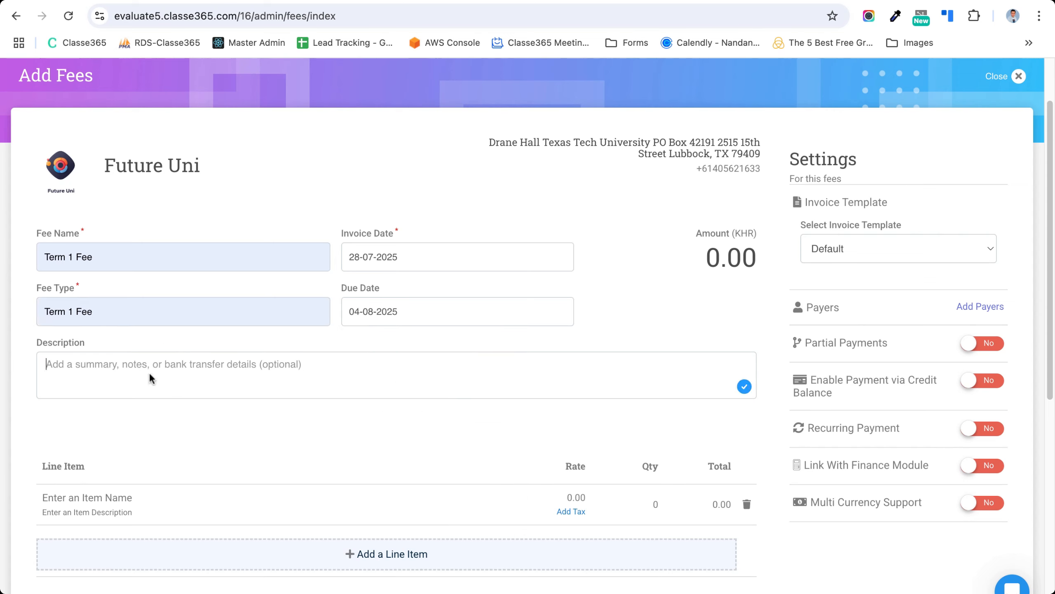
- Add a second line item row and name the first line item Term 1 Fee
{"action": "left_click", "coordinate": [350, 545]}
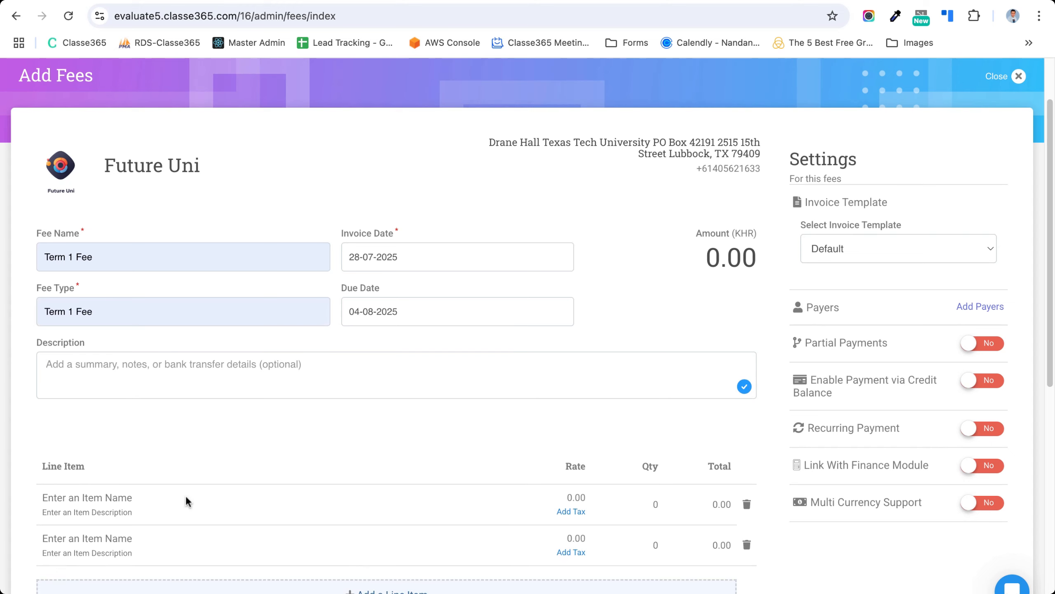
{"action": "scroll", "coordinate": [185, 495], "scroll_direction": "down", "scroll_amount": 3}
{"action": "left_click", "coordinate": [80, 401]}
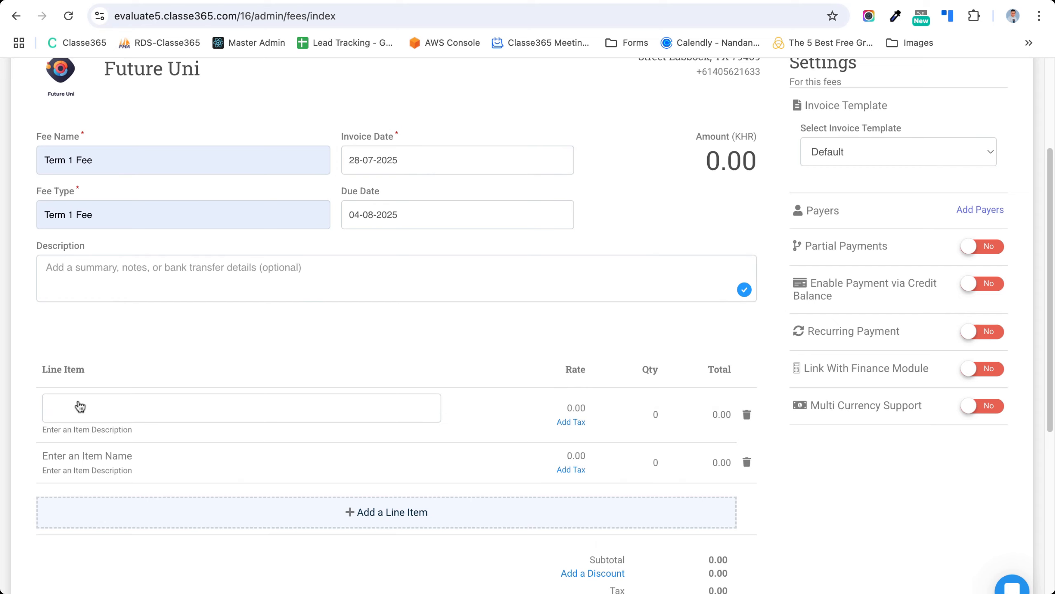
{"action": "type", "text": "Term 1 Fee"}
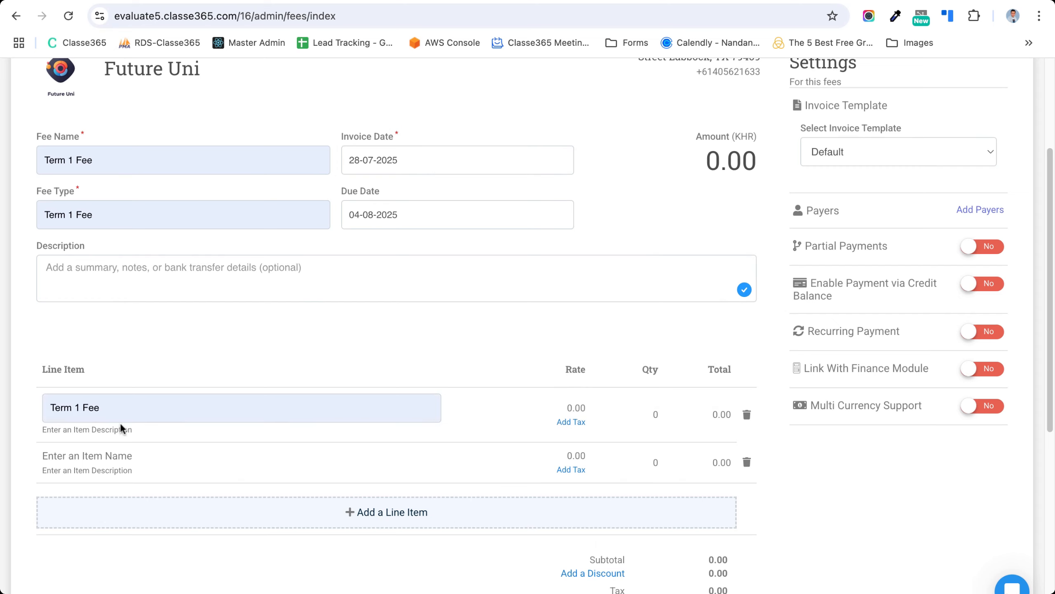
{"action": "left_click", "coordinate": [120, 422]}
- Give the Term 1 Fee line item a rate of 1000 and a quantity of 1
{"action": "left_click", "coordinate": [577, 408]}
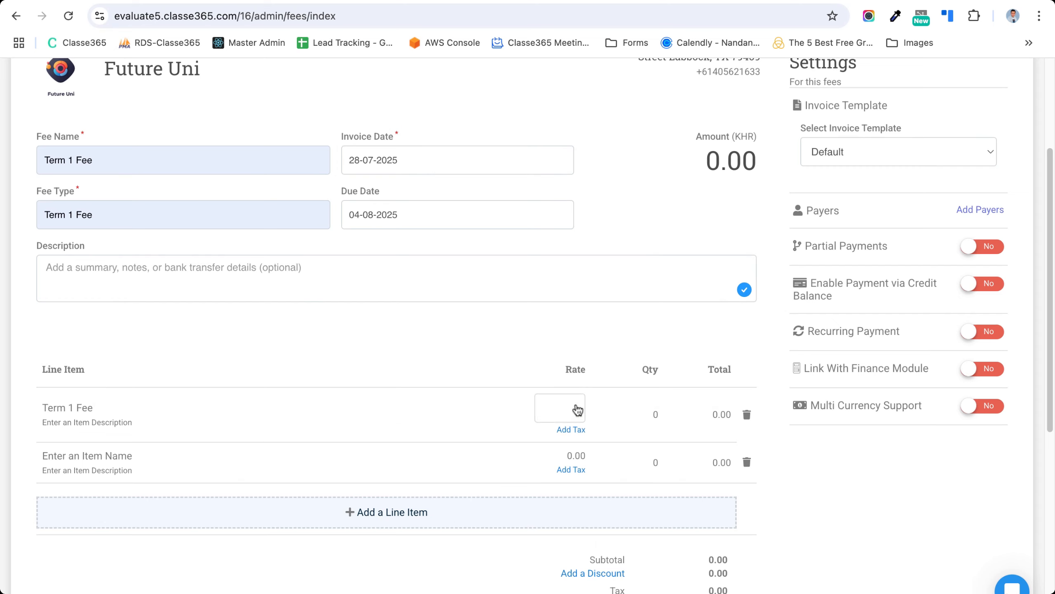
{"action": "type", "text": "1000"}
{"action": "left_click", "coordinate": [598, 347]}
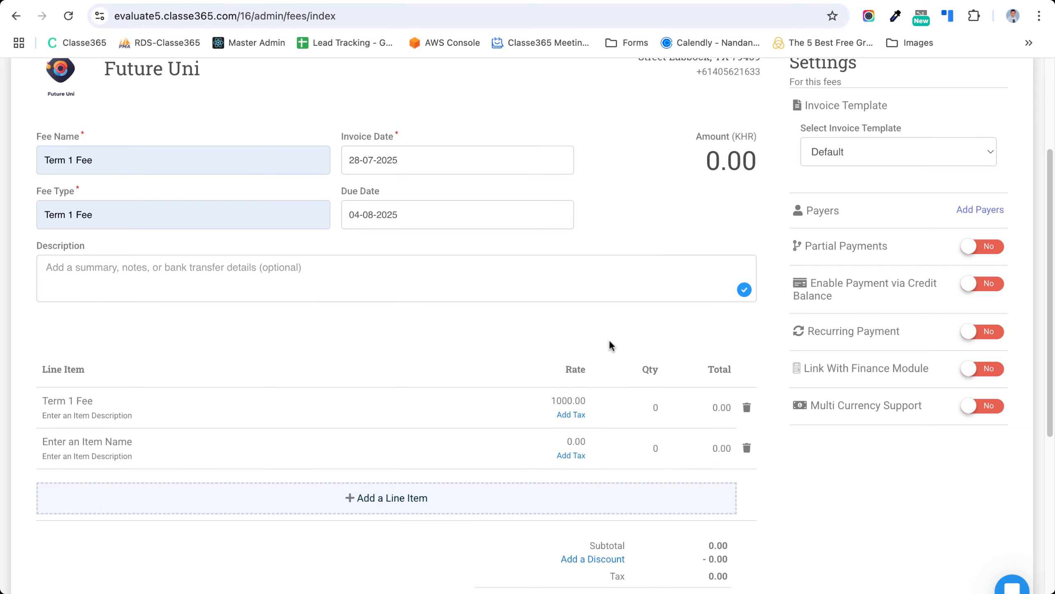
{"action": "left_click", "coordinate": [655, 410]}
{"action": "left_click", "coordinate": [563, 337]}
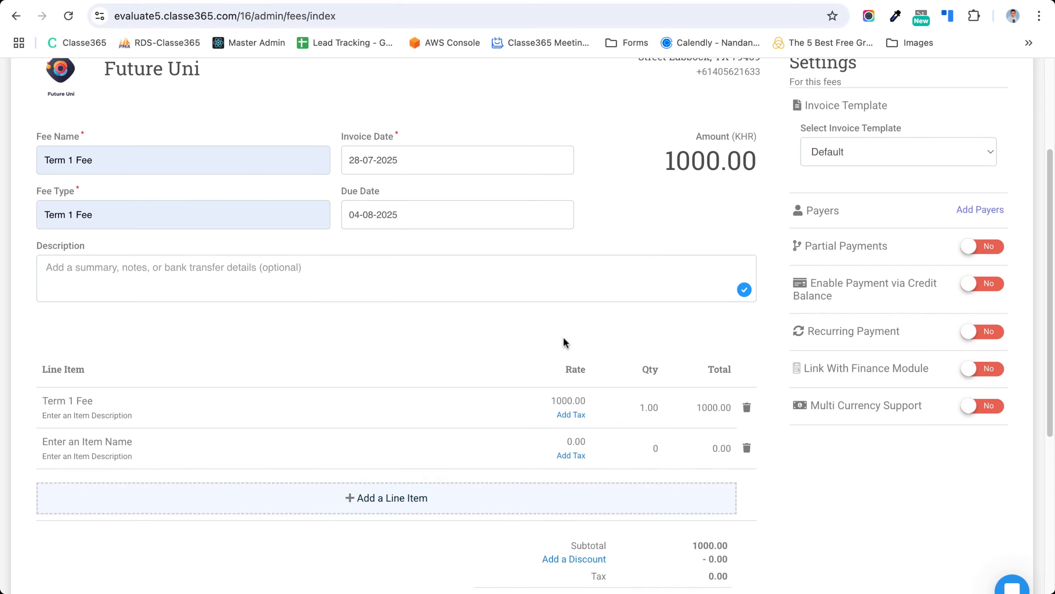
- Apply the 18% GST tax to the Term 1 Fee line item
{"action": "left_click", "coordinate": [571, 414]}
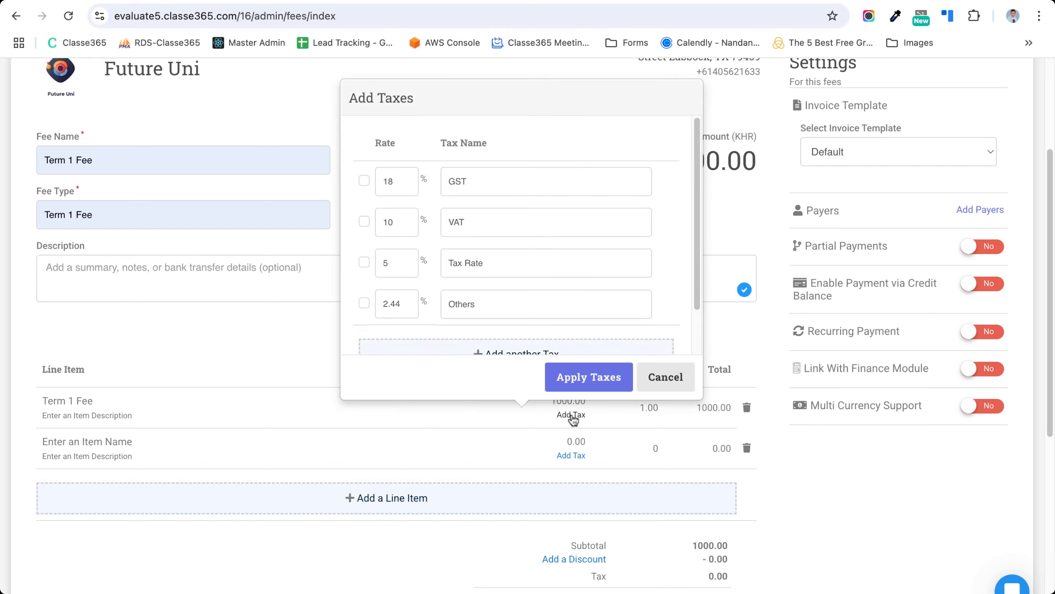
{"action": "scroll", "coordinate": [410, 183], "scroll_direction": "down", "scroll_amount": 2}
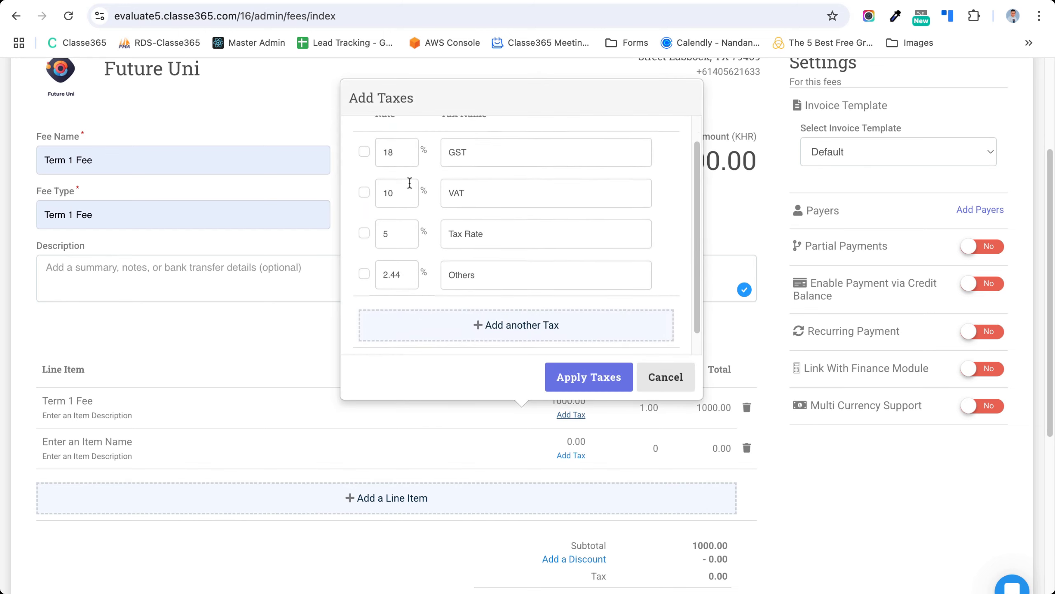
{"action": "scroll", "coordinate": [409, 242], "scroll_direction": "up", "scroll_amount": 3}
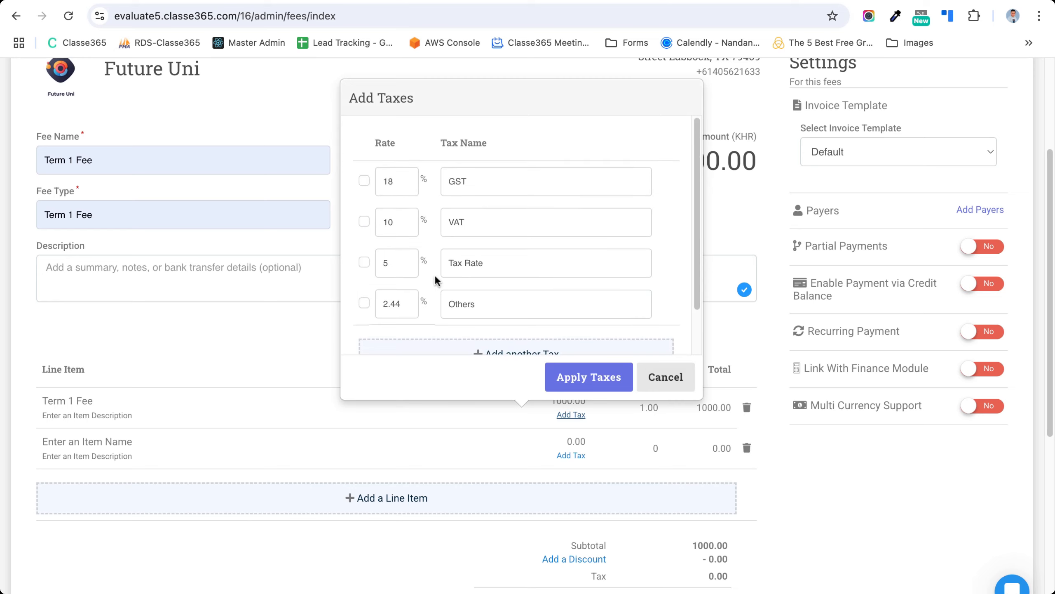
{"action": "left_click", "coordinate": [364, 181]}
{"action": "left_click", "coordinate": [577, 381]}
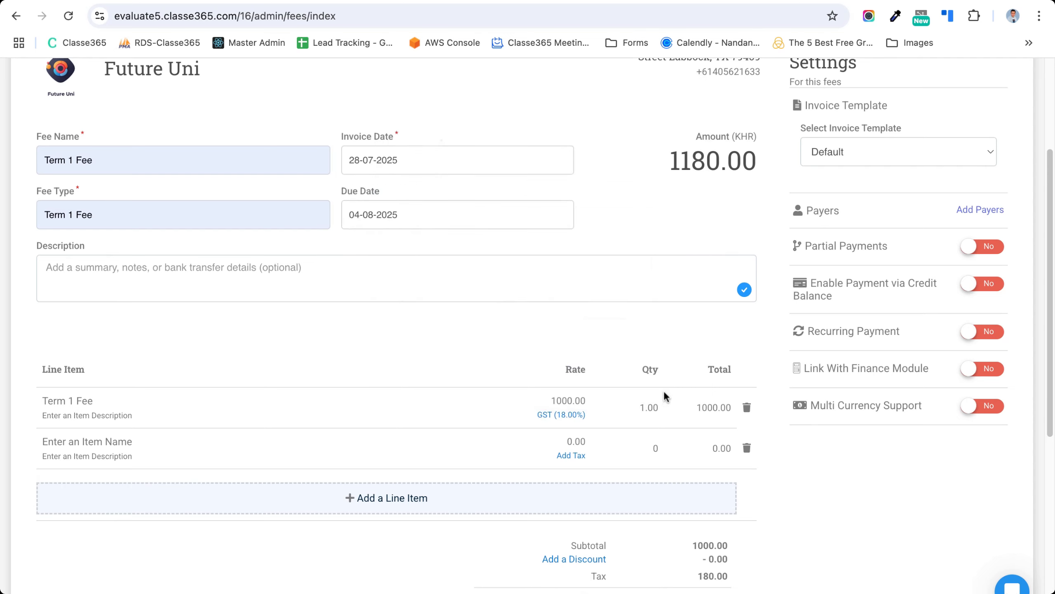
- Add a 10% discount on the invoice subtotal labelled Financial Aid
{"action": "scroll", "coordinate": [597, 444], "scroll_direction": "down", "scroll_amount": 2}
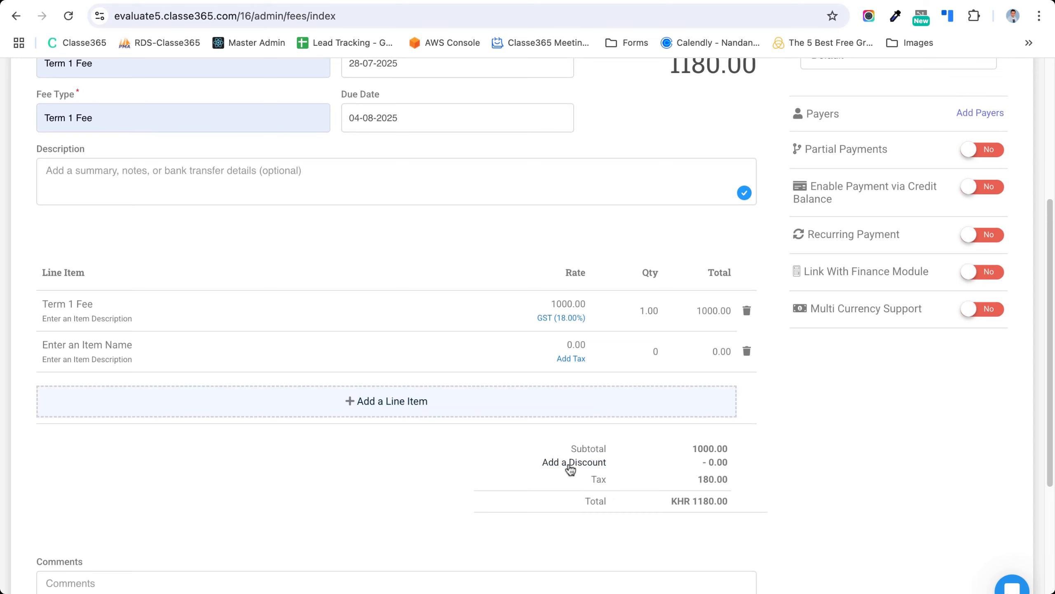
{"action": "left_click", "coordinate": [570, 467]}
{"action": "scroll", "coordinate": [568, 466], "scroll_direction": "down", "scroll_amount": 1}
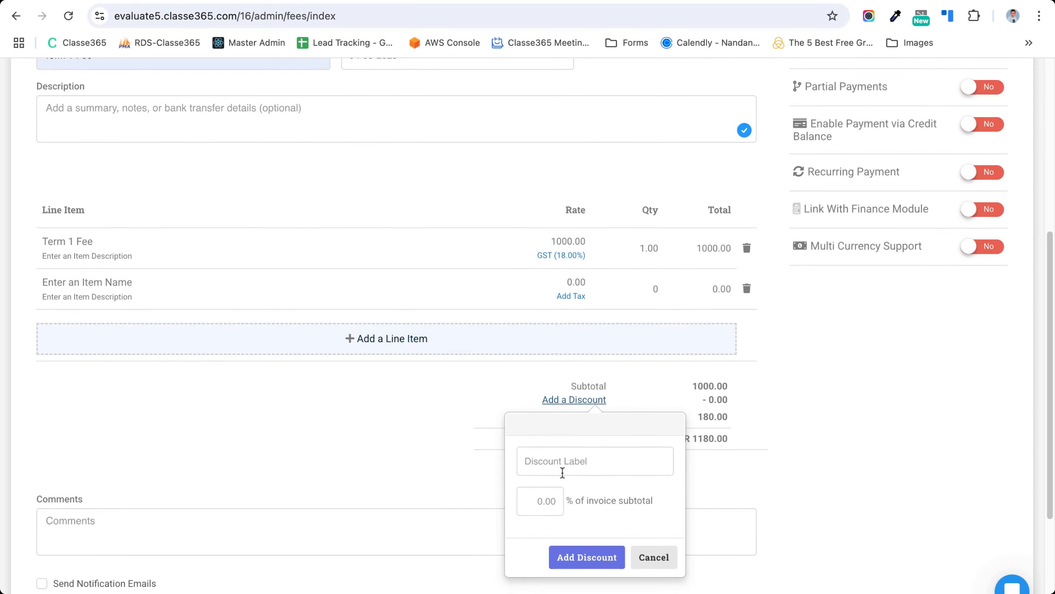
{"action": "left_click", "coordinate": [561, 460]}
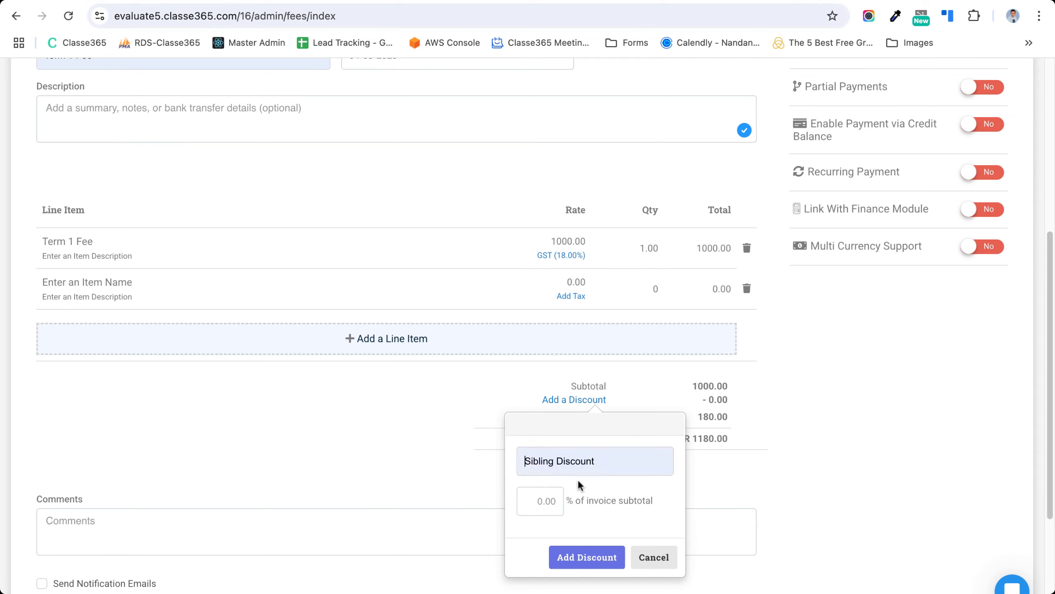
{"action": "left_click", "coordinate": [580, 479]}
{"action": "type", "text": "10%"}
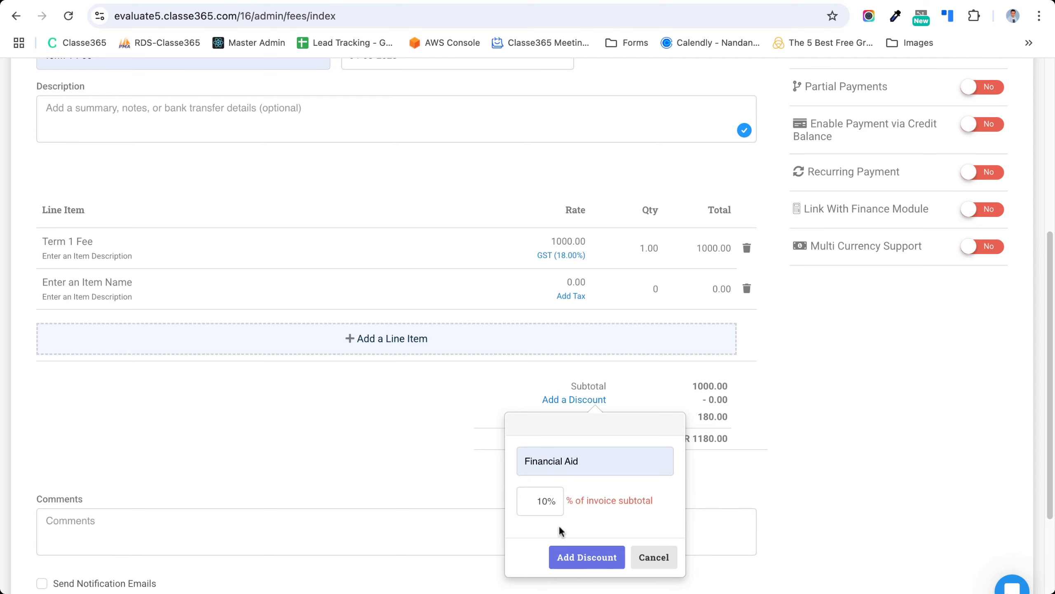
{"action": "left_click", "coordinate": [584, 561]}
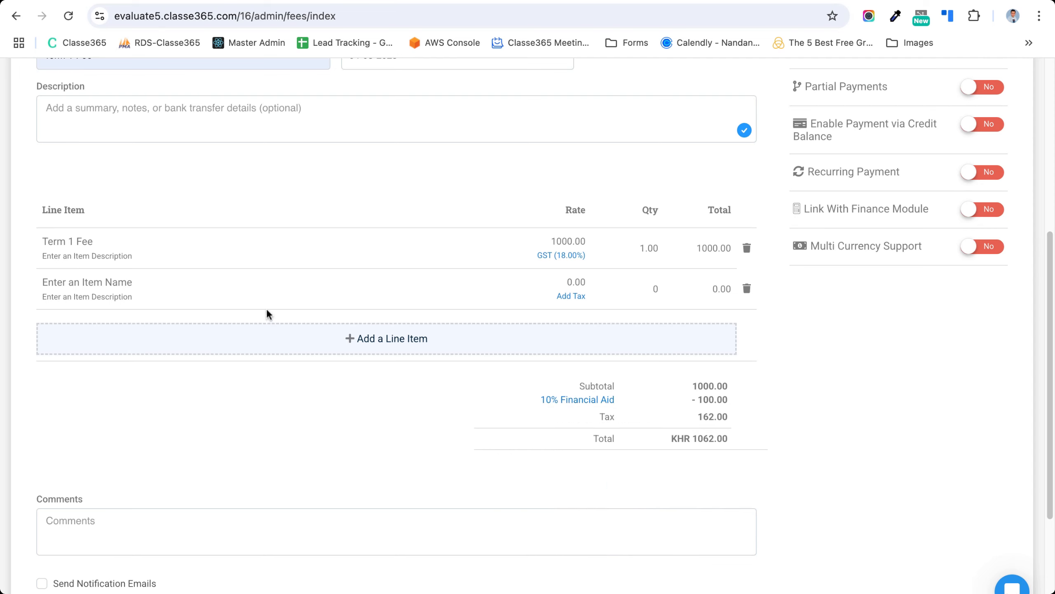
- Fill in the second line item as Scholarship with a rate of -300 and a quantity of 1
{"action": "left_click", "coordinate": [110, 287]}
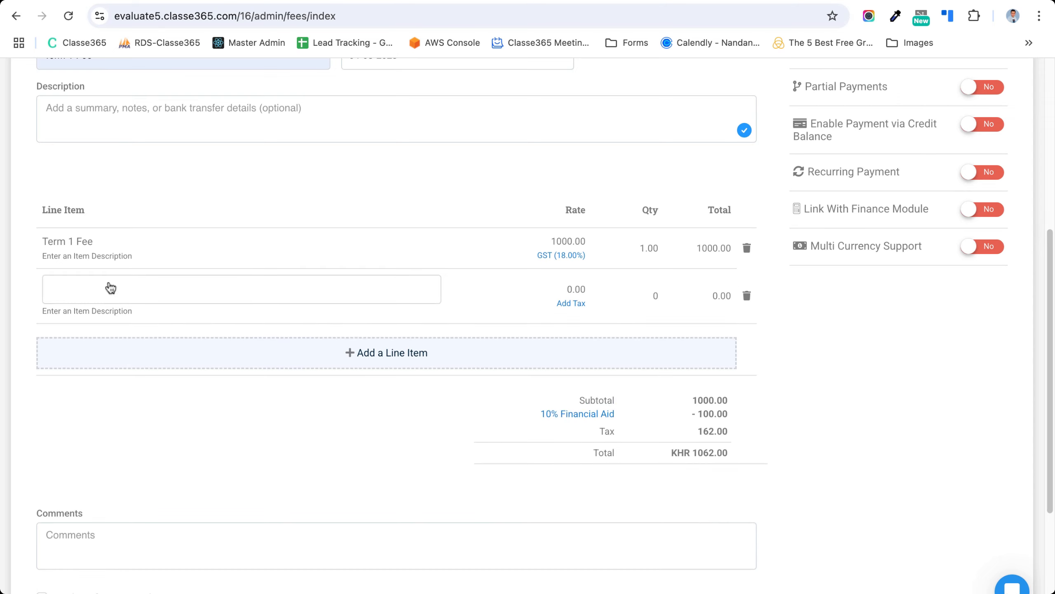
{"action": "type", "text": "Scholarship"}
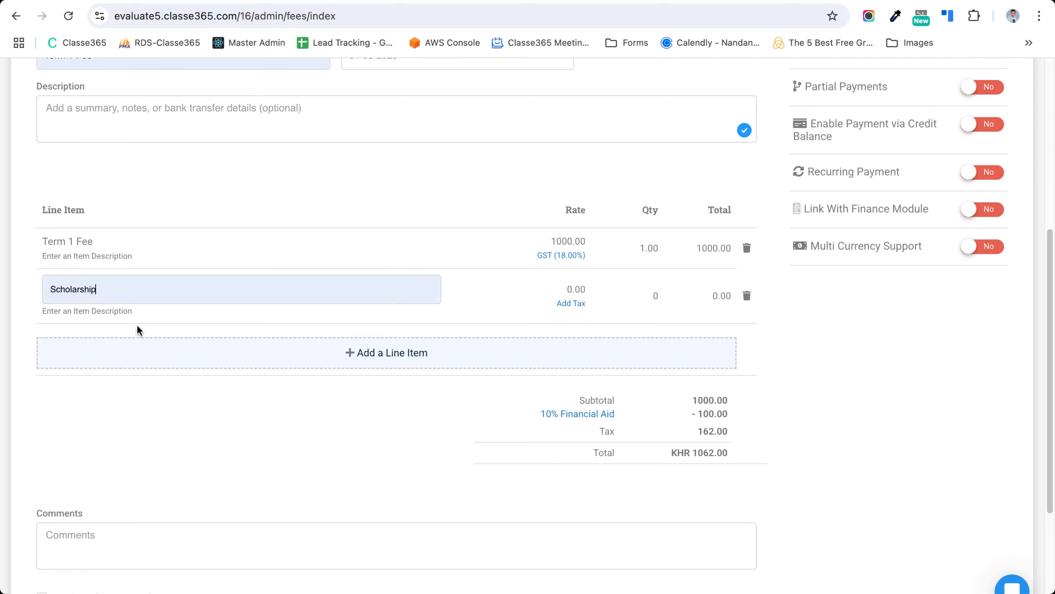
{"action": "left_click", "coordinate": [576, 288]}
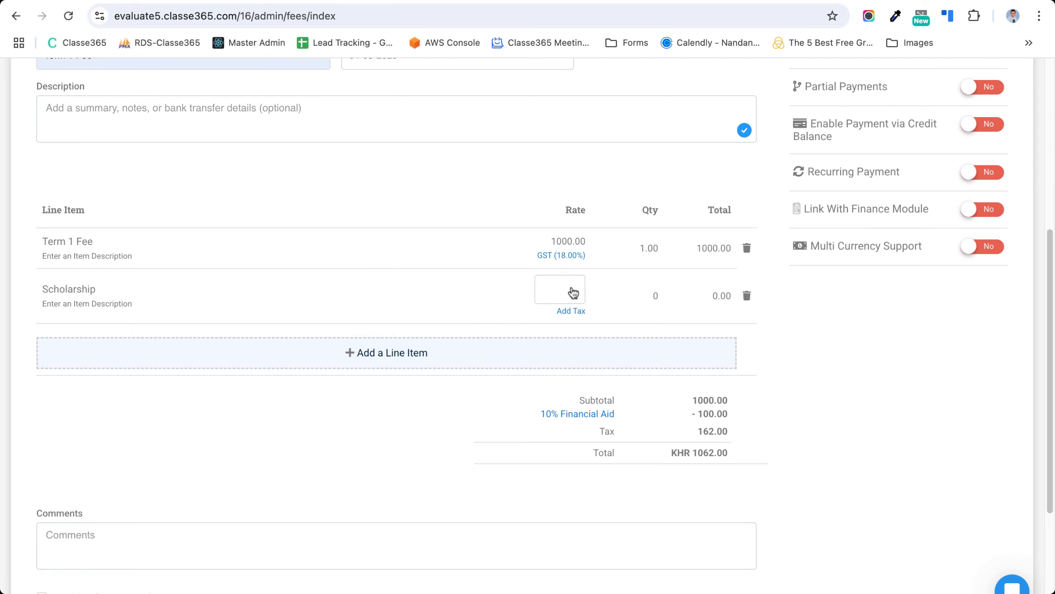
{"action": "type", "text": "1"}
{"action": "type", "text": "300"}
{"action": "key", "text": "Tab"}
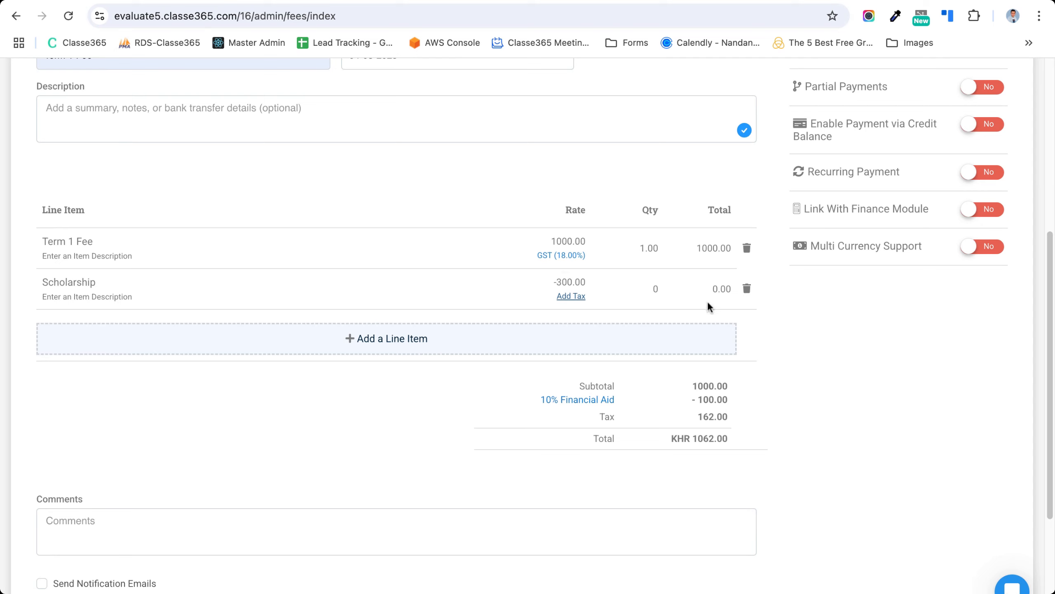
{"action": "left_click", "coordinate": [656, 294]}
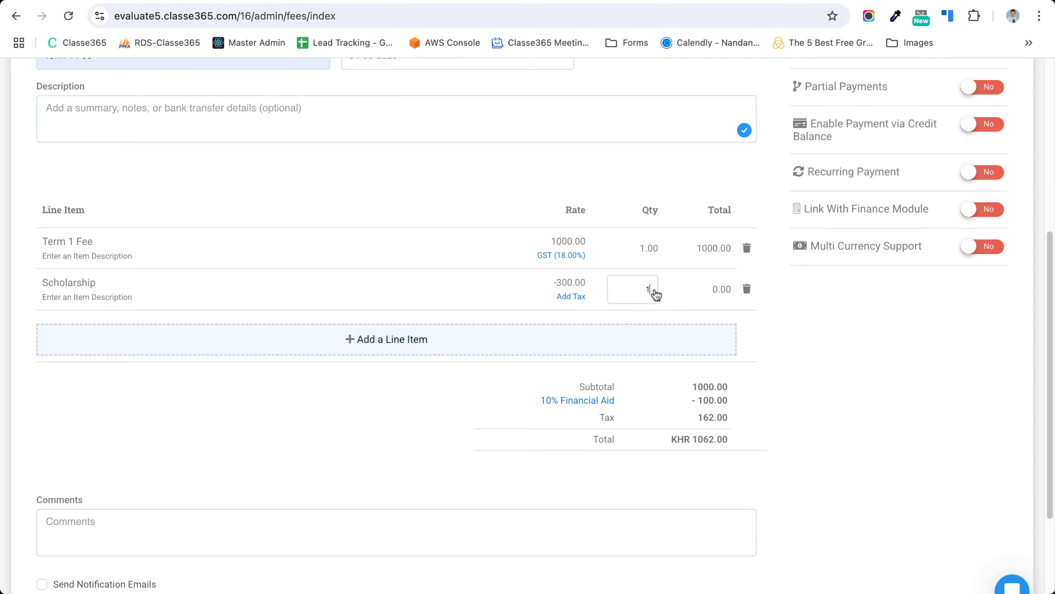
{"action": "type", "text": "1"}
{"action": "left_click", "coordinate": [860, 360]}
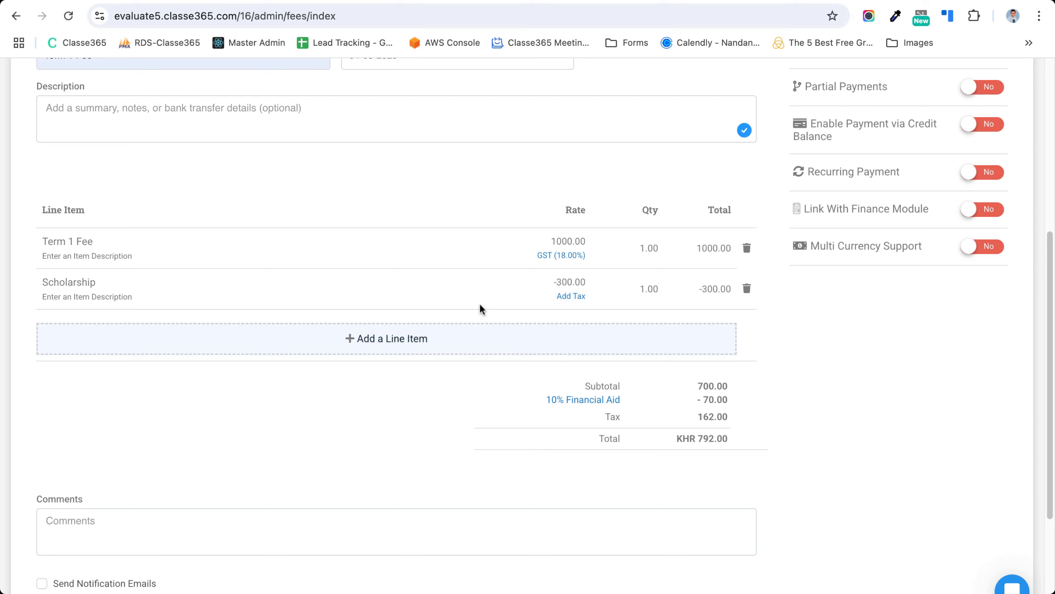
- Review the Financial Aid discount's settings and close them without changes
{"action": "left_click", "coordinate": [599, 407]}
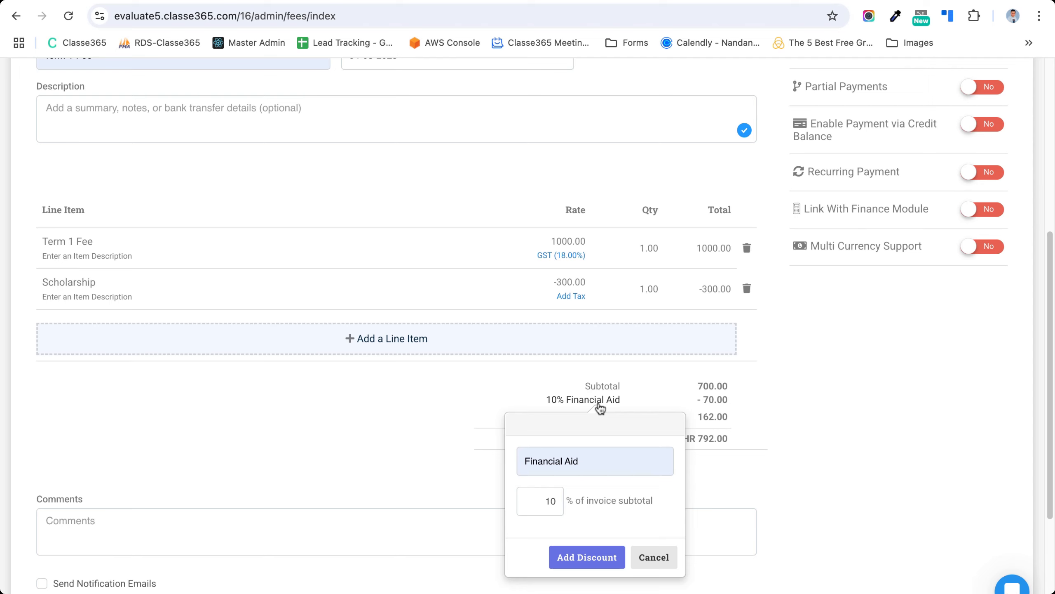
{"action": "left_click", "coordinate": [654, 559]}
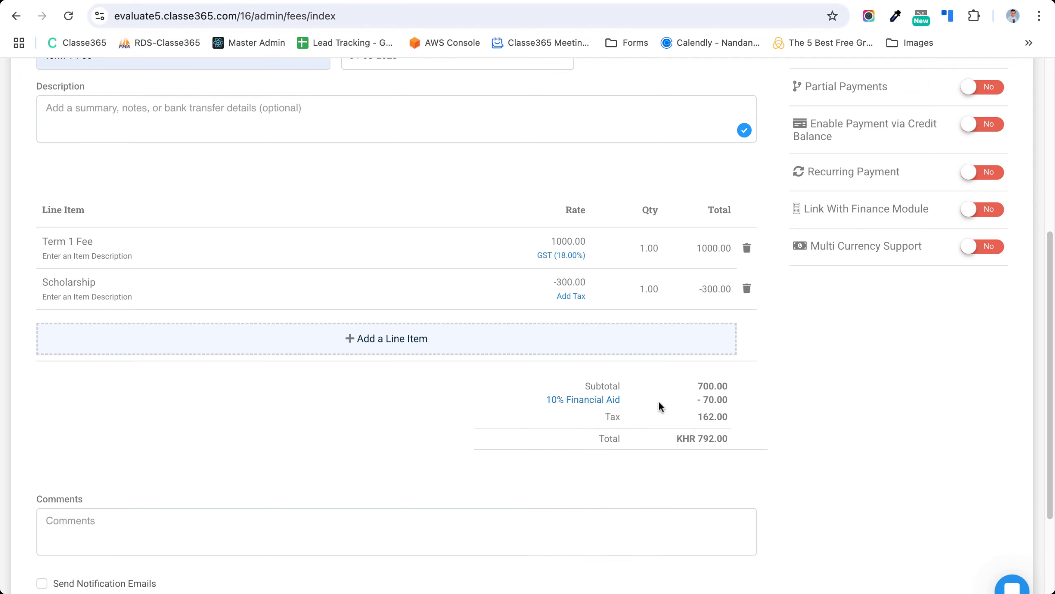
- Add payers to the invoice as students of a selected class, choosing Bachelor of Business - Accounting (University)
{"action": "scroll", "coordinate": [690, 437], "scroll_direction": "up", "scroll_amount": 6}
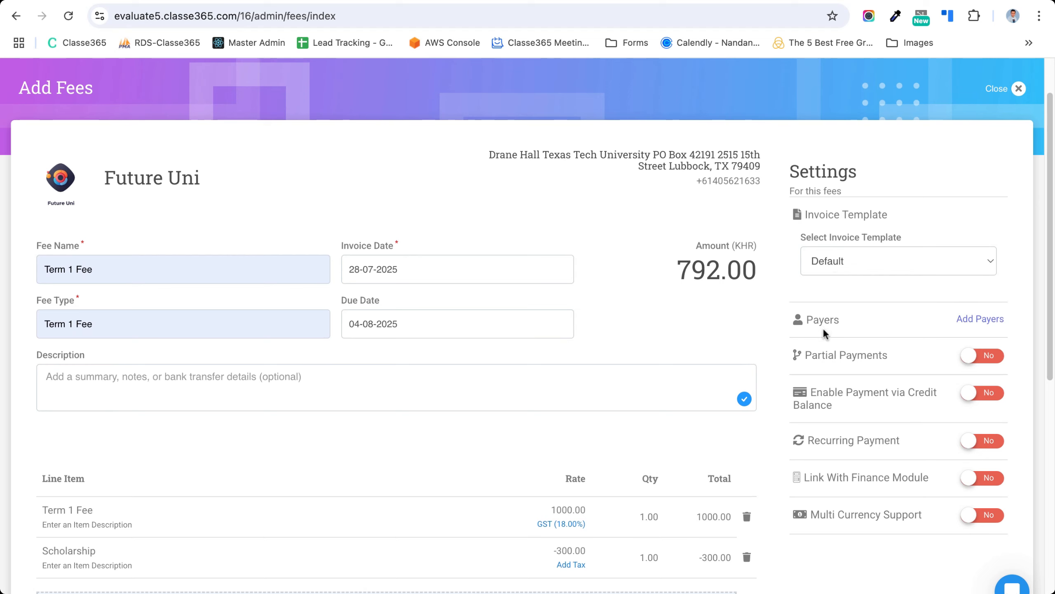
{"action": "left_click", "coordinate": [983, 323]}
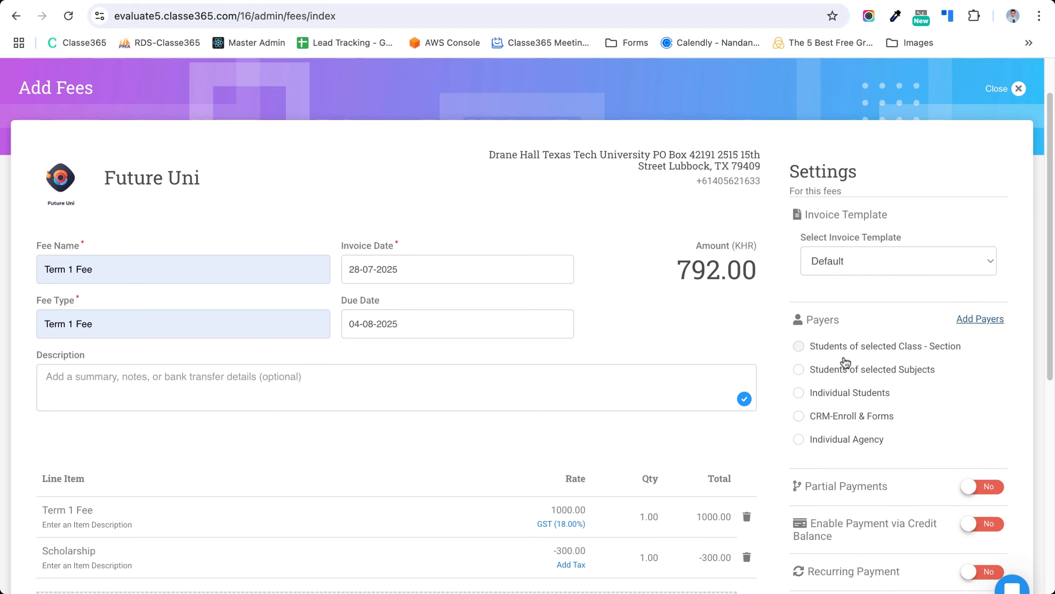
{"action": "left_click", "coordinate": [814, 352]}
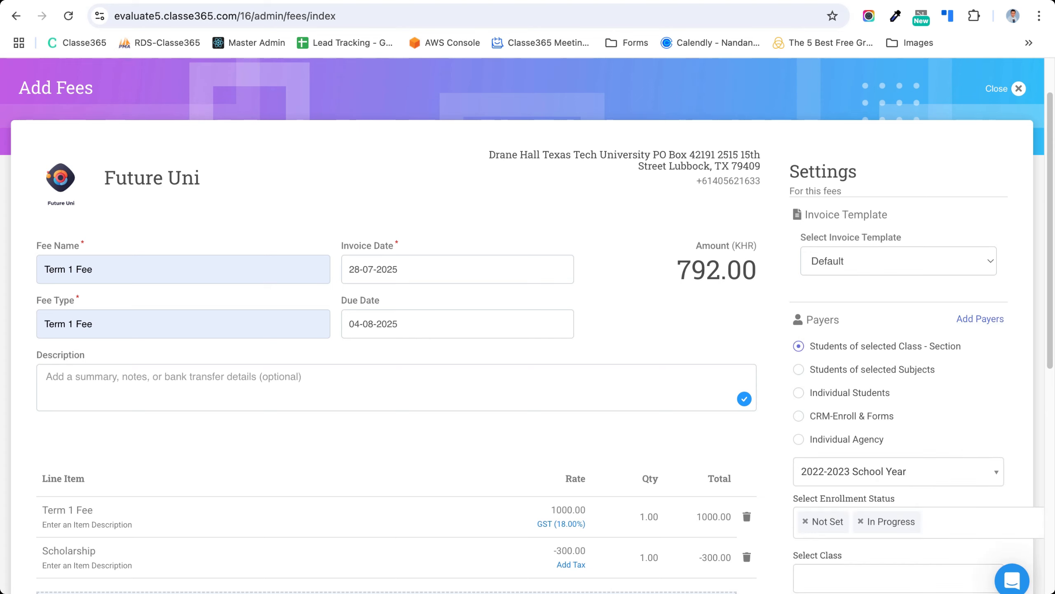
{"action": "left_click", "coordinate": [825, 574]}
{"action": "type", "text": "ba"}
{"action": "scroll", "coordinate": [825, 573], "scroll_direction": "down", "scroll_amount": 3}
{"action": "left_click", "coordinate": [848, 539]}
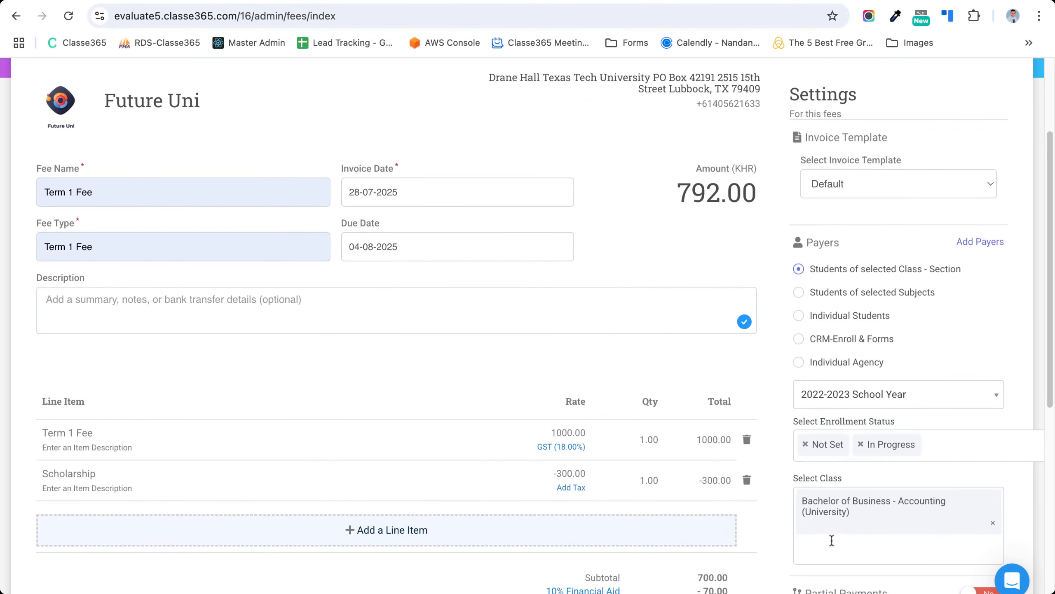
{"action": "scroll", "coordinate": [814, 528], "scroll_direction": "down", "scroll_amount": 2}
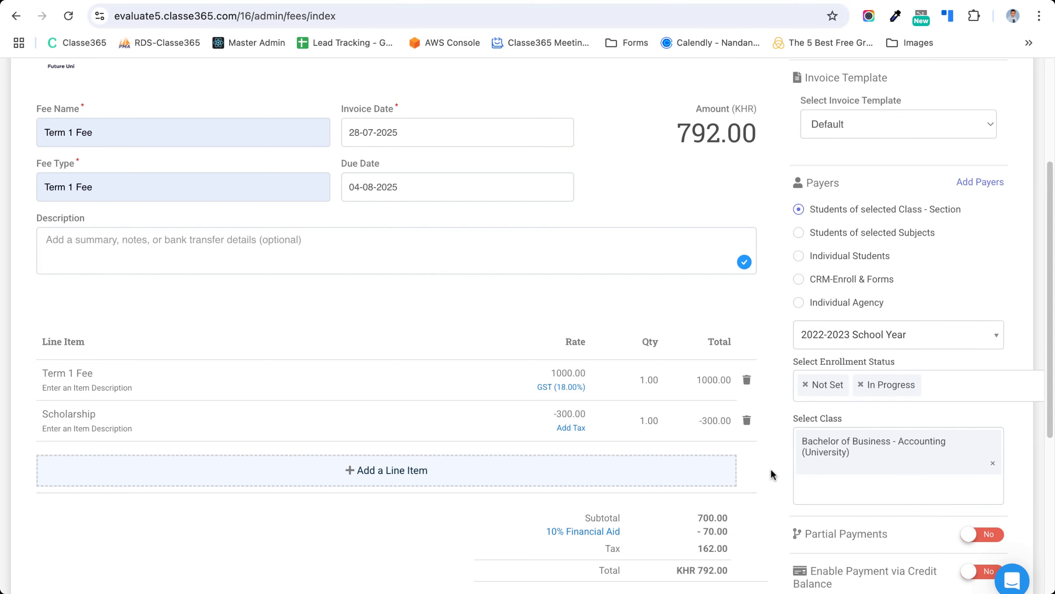
- Enable sending notification emails for the invoice
{"action": "scroll", "coordinate": [508, 481], "scroll_direction": "down", "scroll_amount": 4}
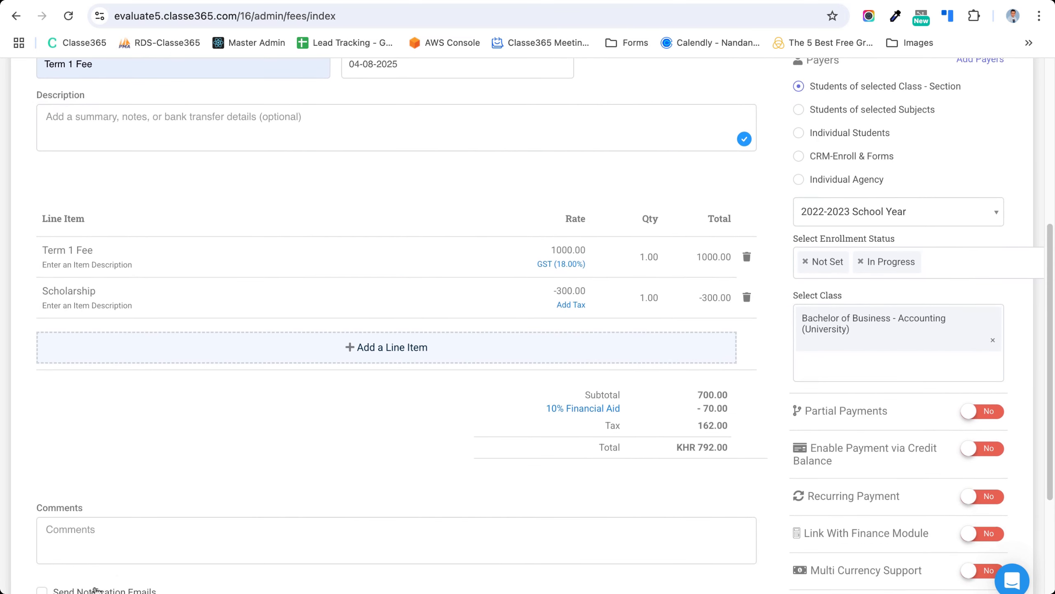
{"action": "left_click", "coordinate": [42, 589]}
{"action": "scroll", "coordinate": [91, 580], "scroll_direction": "down", "scroll_amount": 4}
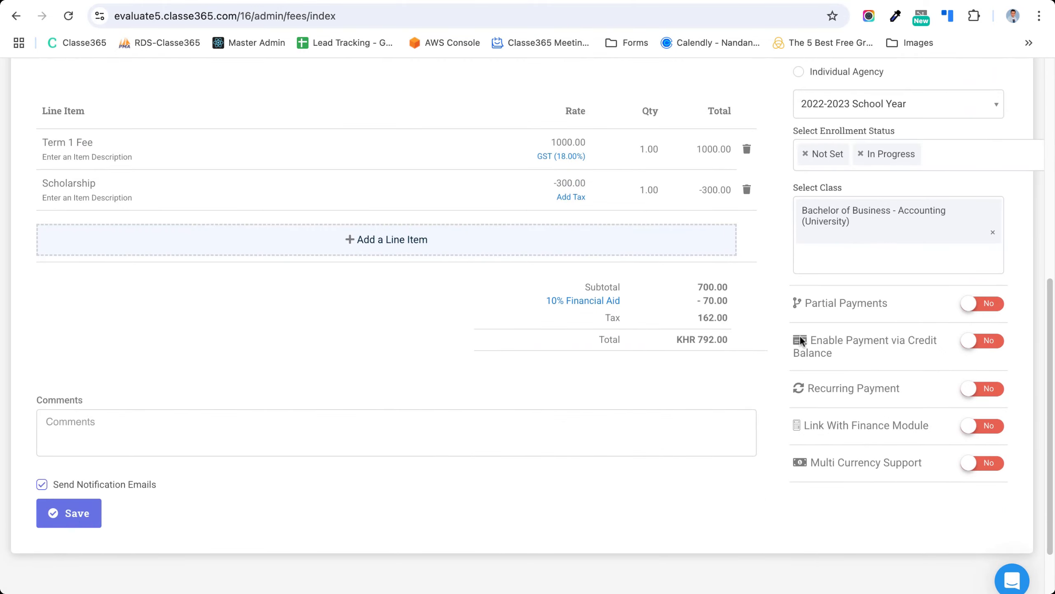
- Switch the payers to students of selected subjects and choose Science 1A (1st Grade - Gryffindor) - MOET
{"action": "scroll", "coordinate": [857, 239], "scroll_direction": "up", "scroll_amount": 5}
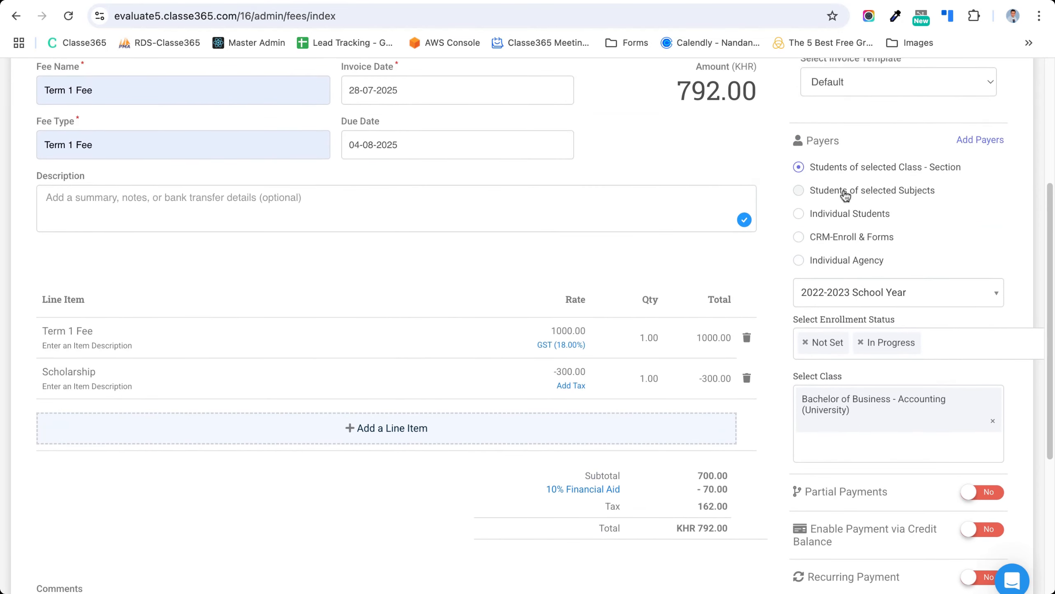
{"action": "left_click", "coordinate": [844, 191]}
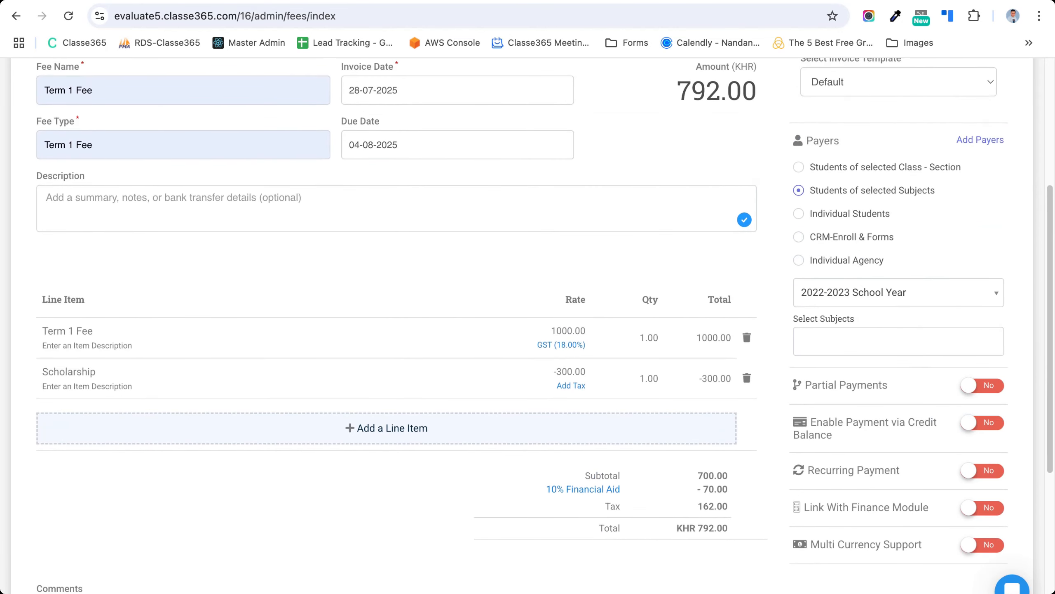
{"action": "left_click", "coordinate": [839, 344]}
{"action": "type", "text": "sc"}
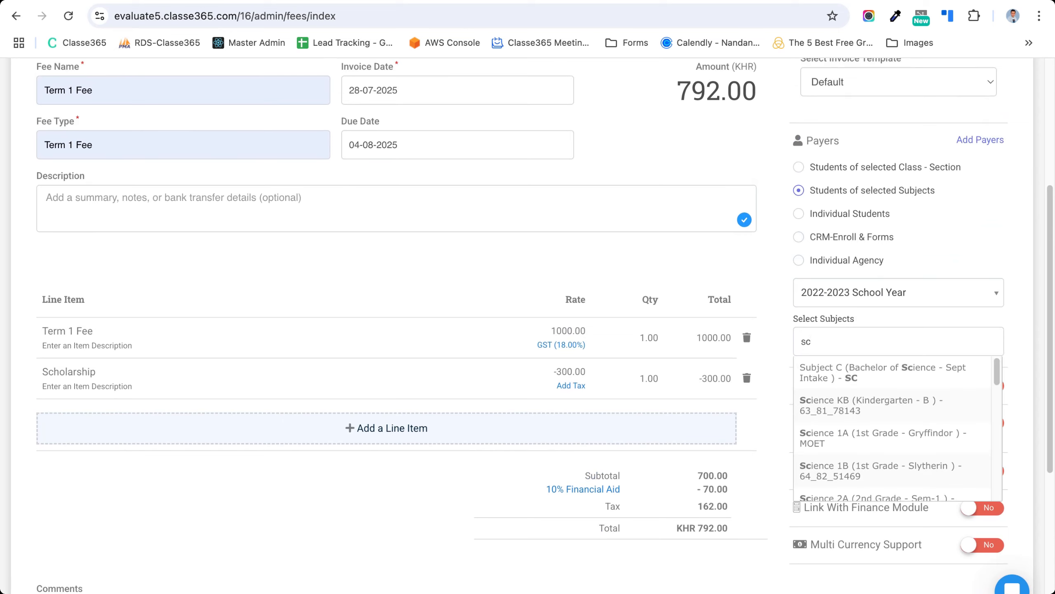
{"action": "left_click", "coordinate": [831, 440]}
{"action": "scroll", "coordinate": [831, 441], "scroll_direction": "down", "scroll_amount": 5}
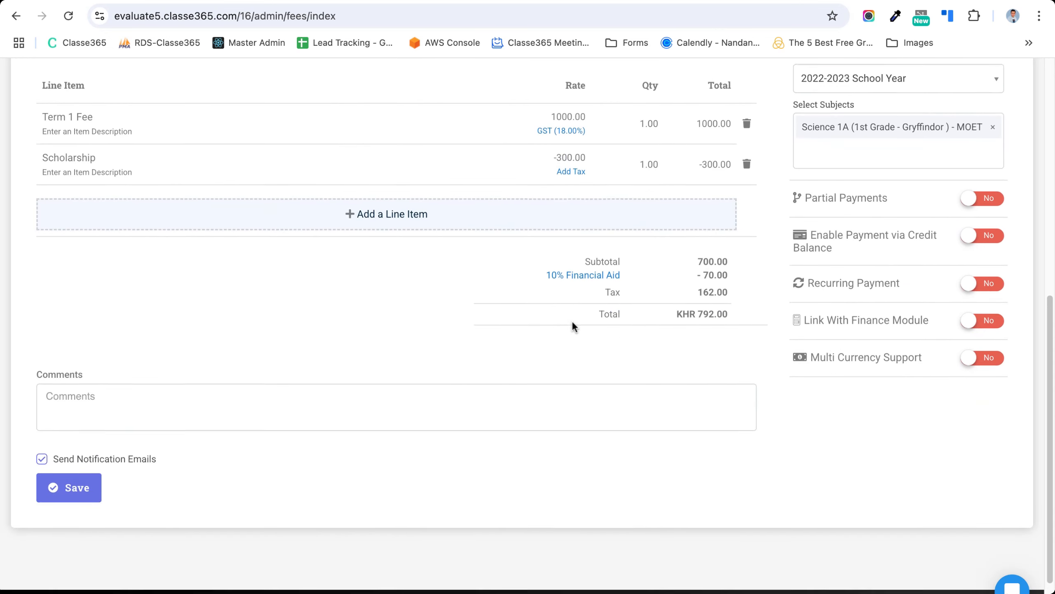
- Switch the payers to individual students, search with "rac" and select the matching student
{"action": "scroll", "coordinate": [572, 320], "scroll_direction": "up", "scroll_amount": 2}
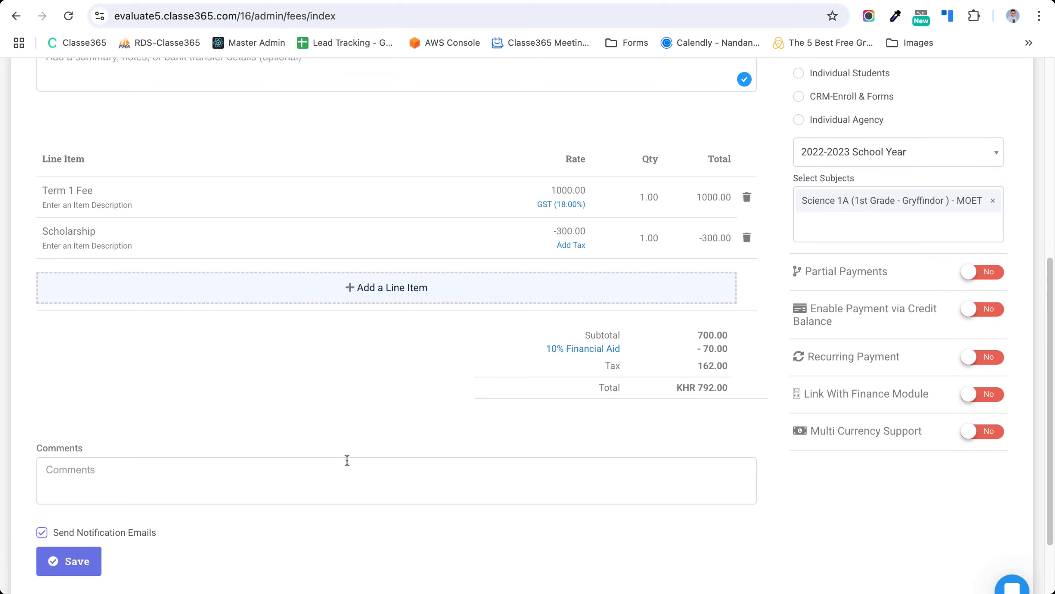
{"action": "scroll", "coordinate": [347, 459], "scroll_direction": "up", "scroll_amount": 3}
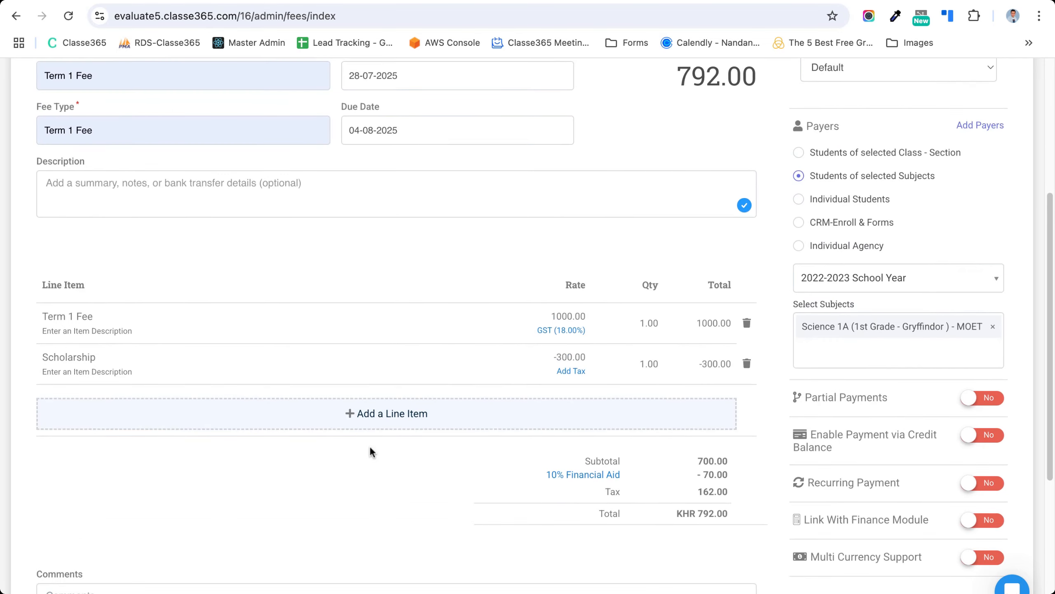
{"action": "left_click", "coordinate": [801, 201]}
{"action": "left_click", "coordinate": [818, 299]}
{"action": "type", "text": "rad"}
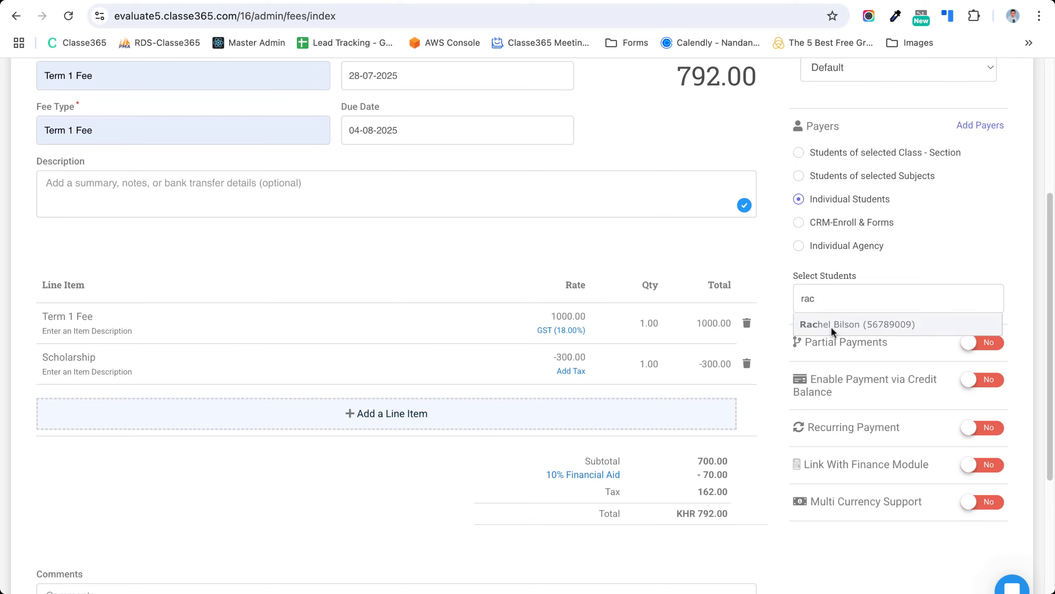
{"action": "left_click", "coordinate": [832, 324]}
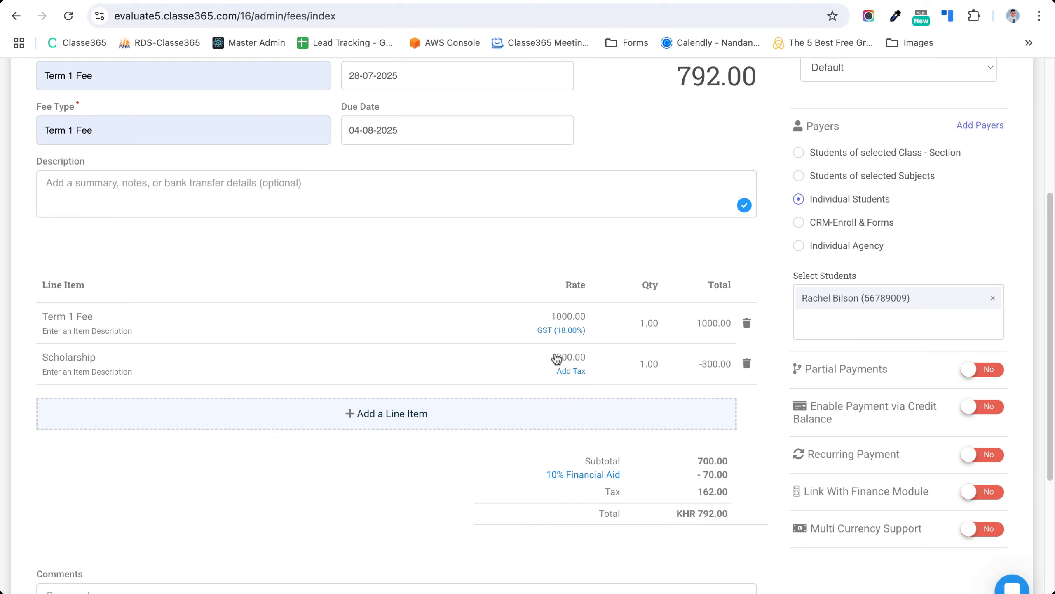
- Switch the payers to CRM-Enroll & Forms, search users with "pa" and select the student demo entry from the Admission Form
{"action": "left_click", "coordinate": [807, 230]}
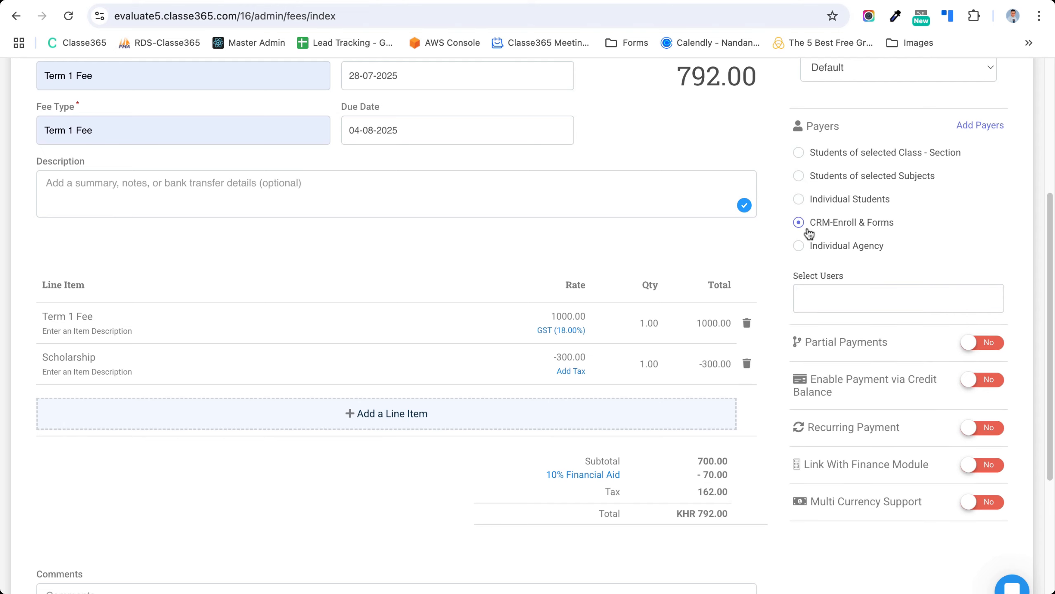
{"action": "left_click", "coordinate": [814, 300]}
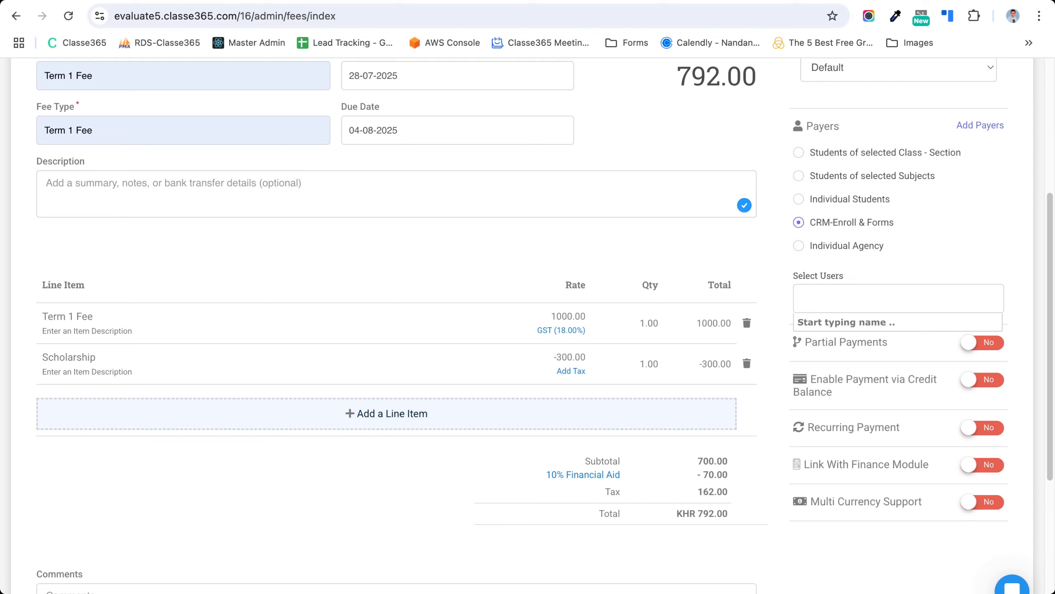
{"action": "type", "text": "pa"}
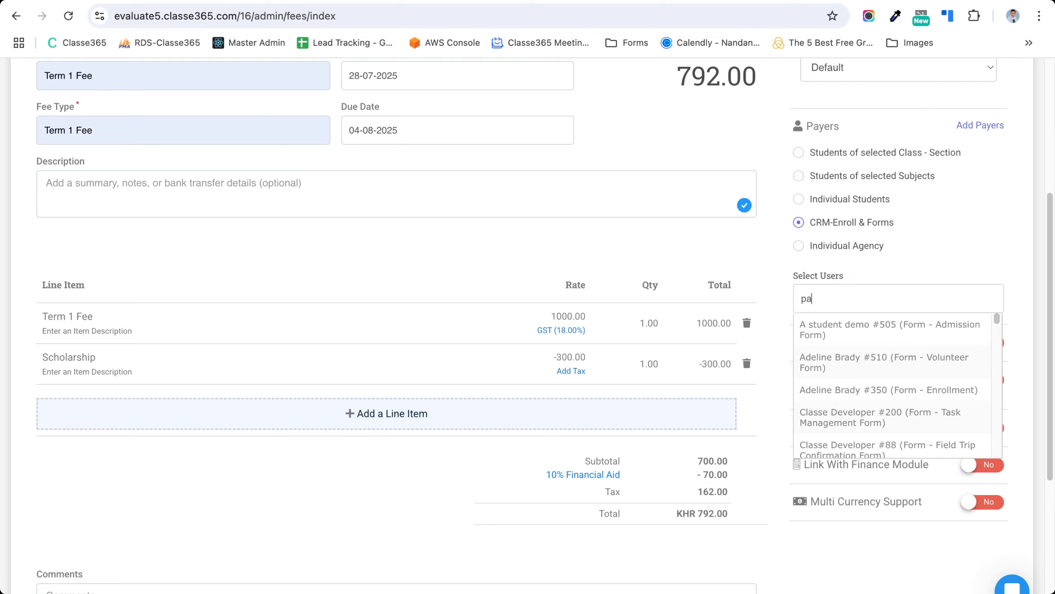
{"action": "left_click", "coordinate": [826, 330]}
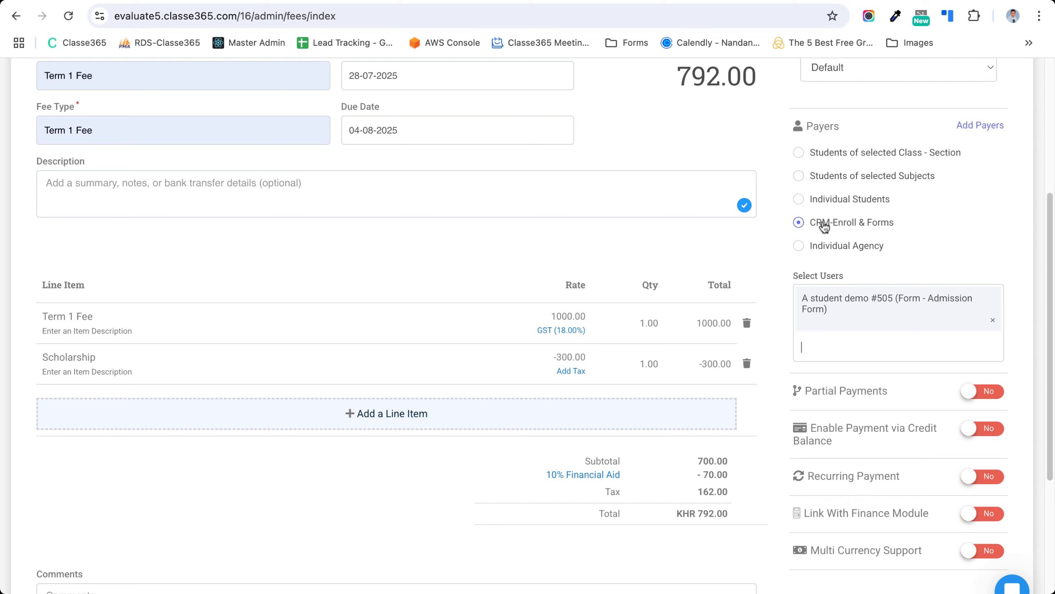
- Switch the payers to Individual Agency and turn on partial payments for the invoice
{"action": "left_click", "coordinate": [818, 251]}
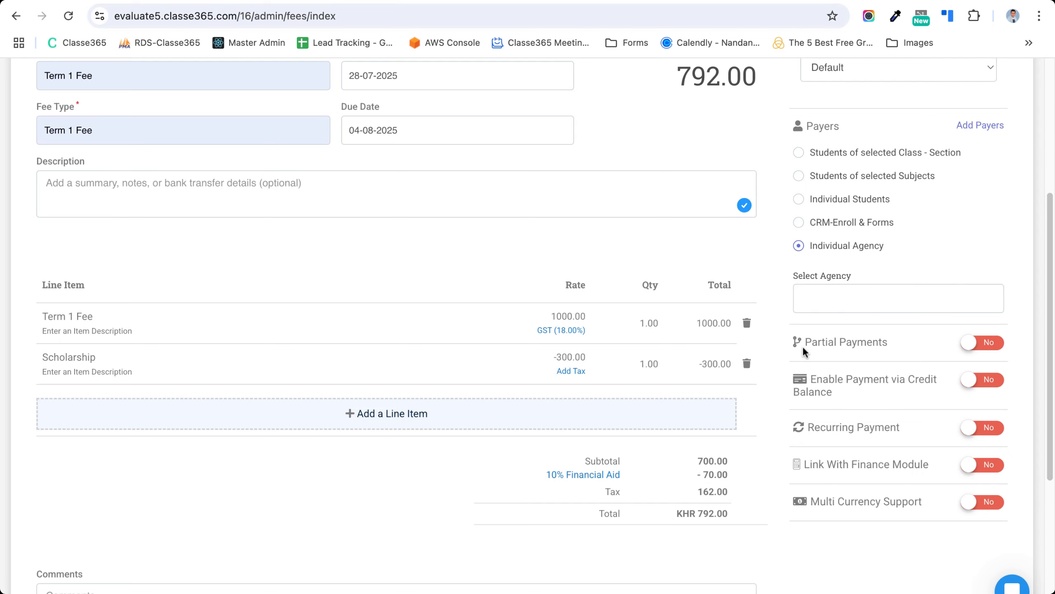
{"action": "scroll", "coordinate": [806, 343], "scroll_direction": "down", "scroll_amount": 2}
{"action": "left_click", "coordinate": [984, 290]}
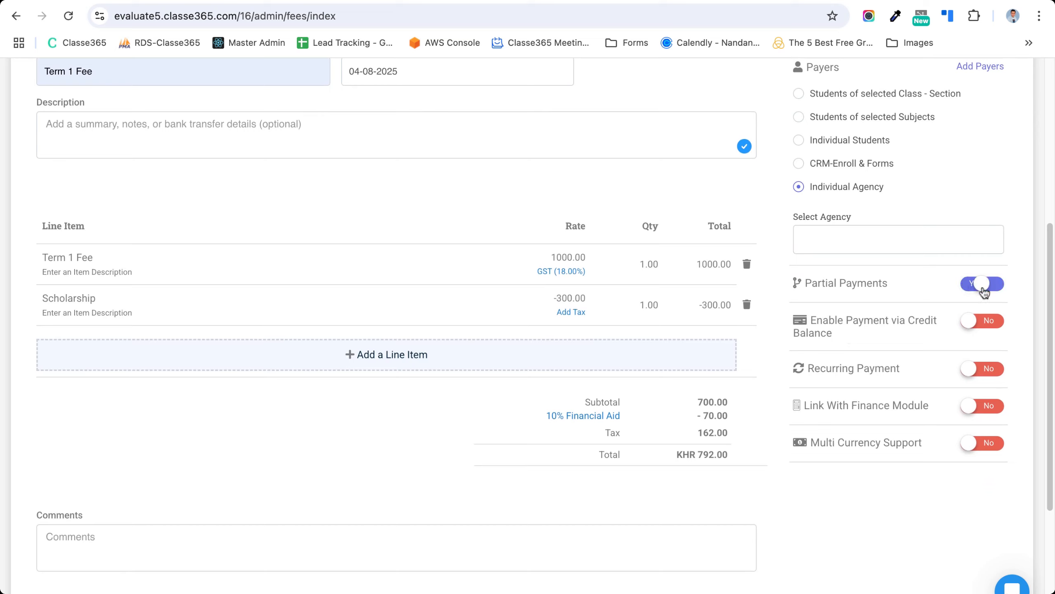
- Enable recurring payment with a Monthly duration and 12 cycles
{"action": "left_click", "coordinate": [981, 375]}
{"action": "scroll", "coordinate": [972, 374], "scroll_direction": "down", "scroll_amount": 3}
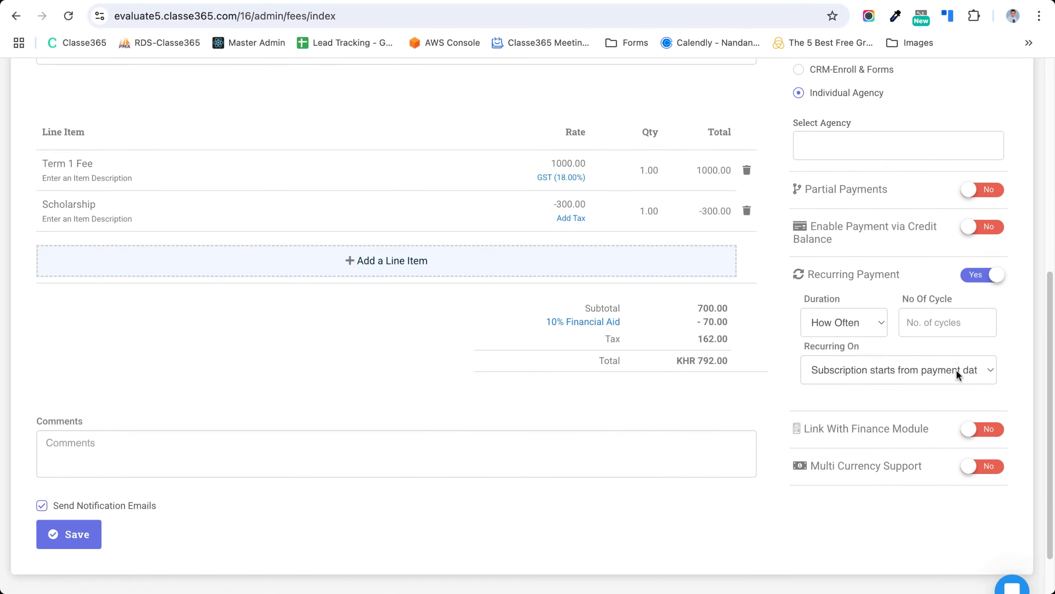
{"action": "left_click", "coordinate": [836, 321]}
{"action": "left_click", "coordinate": [943, 321]}
{"action": "type", "text": "12"}
{"action": "left_click", "coordinate": [638, 474]}
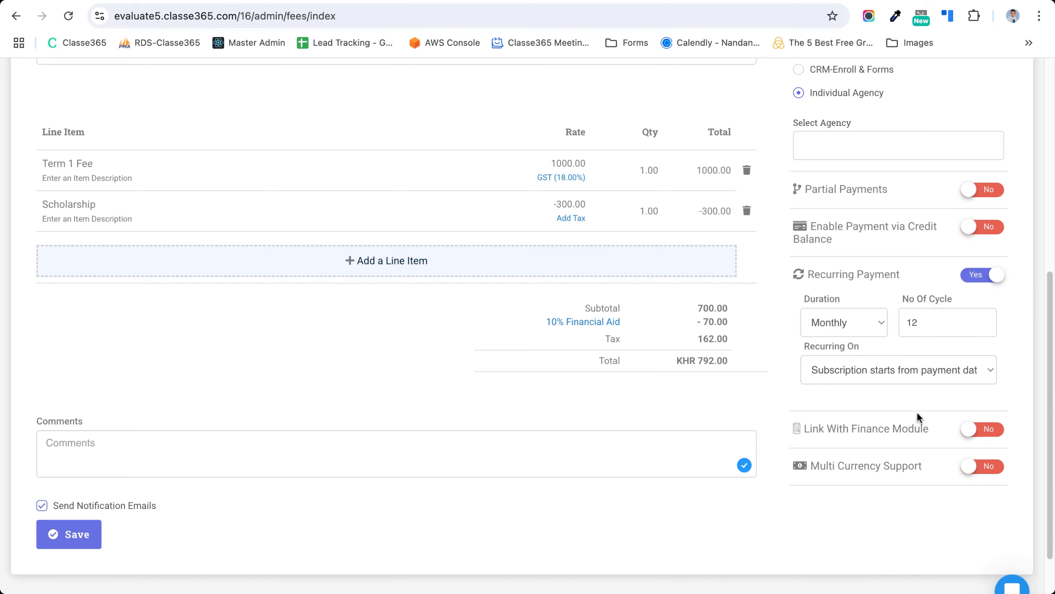
- Link the invoice with the finance module using the Primary finance account, and turn on multi currency support
{"action": "left_click", "coordinate": [982, 429]}
{"action": "scroll", "coordinate": [875, 441], "scroll_direction": "down", "scroll_amount": 2}
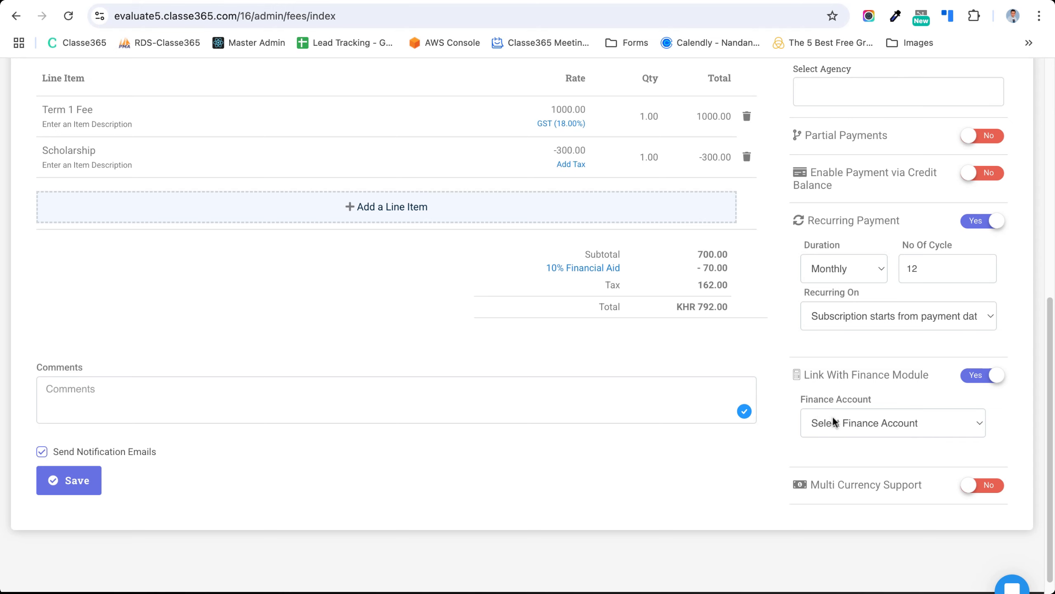
{"action": "left_click", "coordinate": [832, 416]}
{"action": "scroll", "coordinate": [826, 436], "scroll_direction": "down", "scroll_amount": 3}
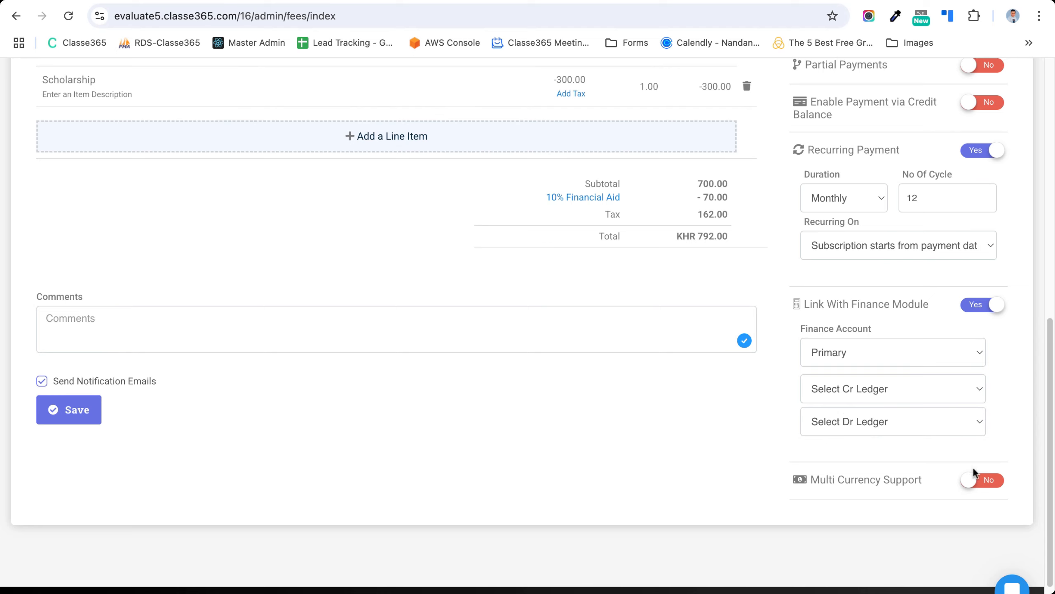
{"action": "left_click", "coordinate": [980, 483]}
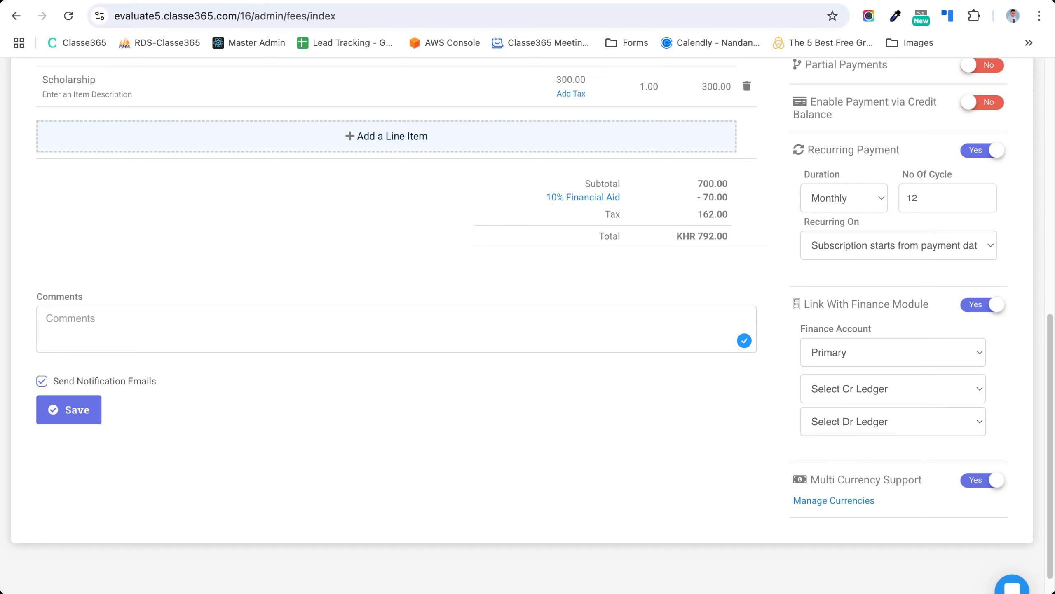
- Turn off multi currency support, the finance module link and recurring payment
{"action": "left_click", "coordinate": [982, 480]}
{"action": "left_click", "coordinate": [982, 309]}
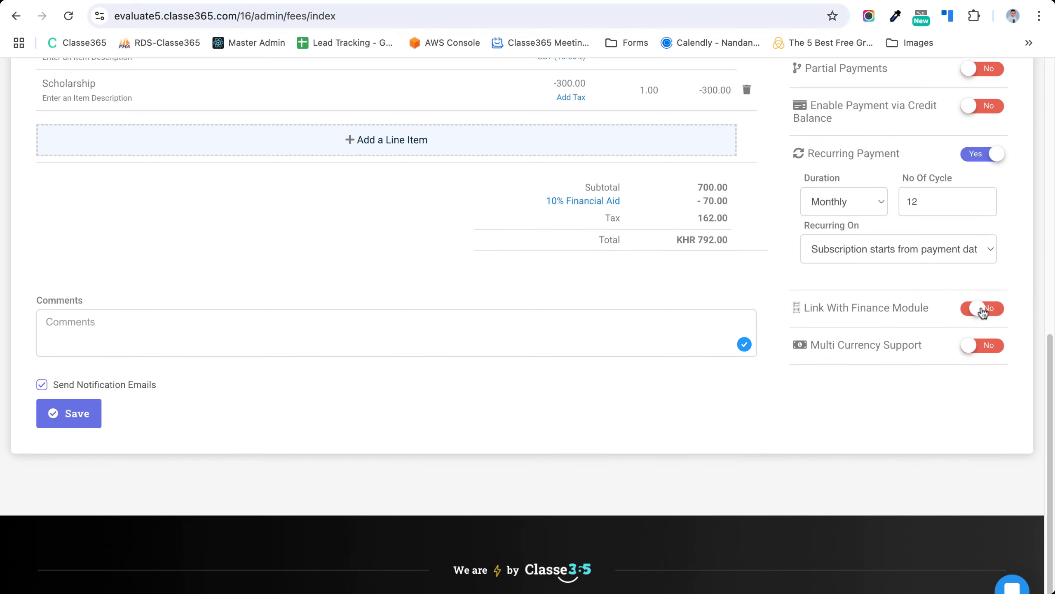
{"action": "left_click", "coordinate": [979, 154]}
- Turn payment via credit balance on and back off
{"action": "scroll", "coordinate": [980, 164], "scroll_direction": "up", "scroll_amount": 6}
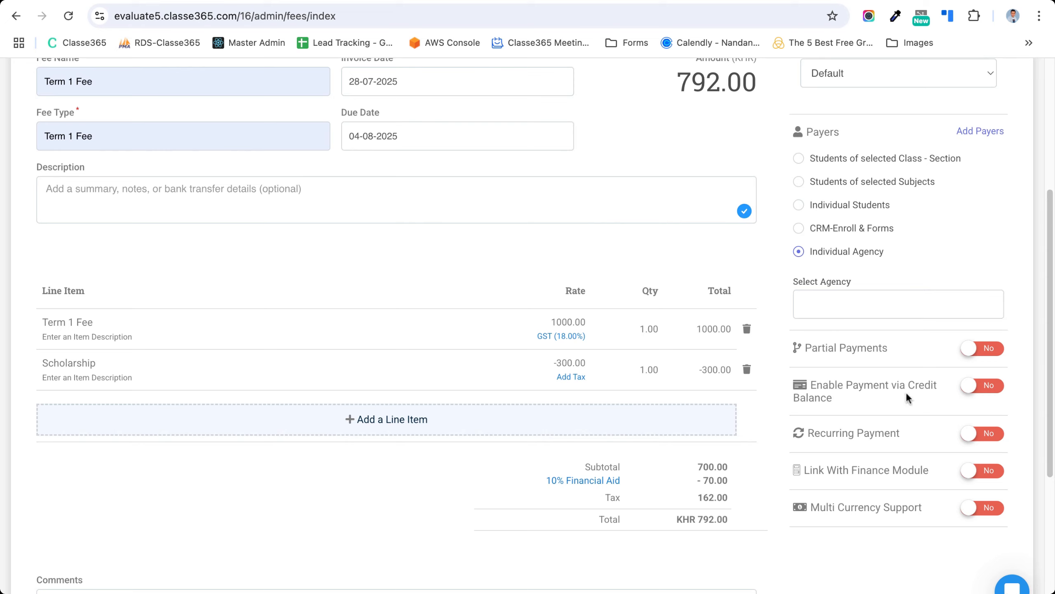
{"action": "left_click", "coordinate": [979, 387]}
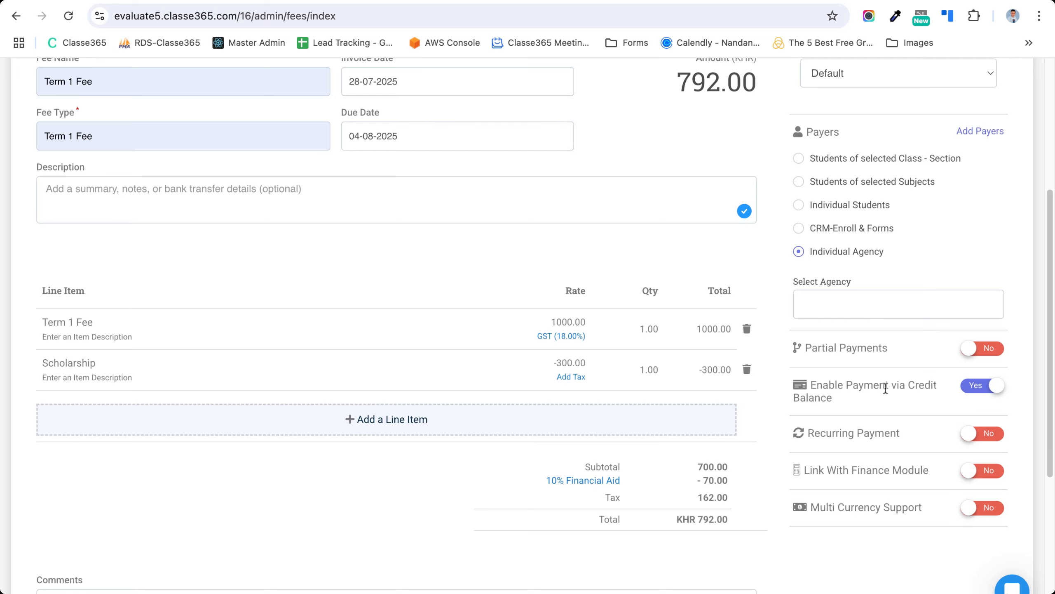
{"action": "left_click", "coordinate": [974, 386]}
- Look over the completed fee form and close it without saving, returning to the Fees & Invoicing list
{"action": "scroll", "coordinate": [773, 375], "scroll_direction": "up", "scroll_amount": 5}
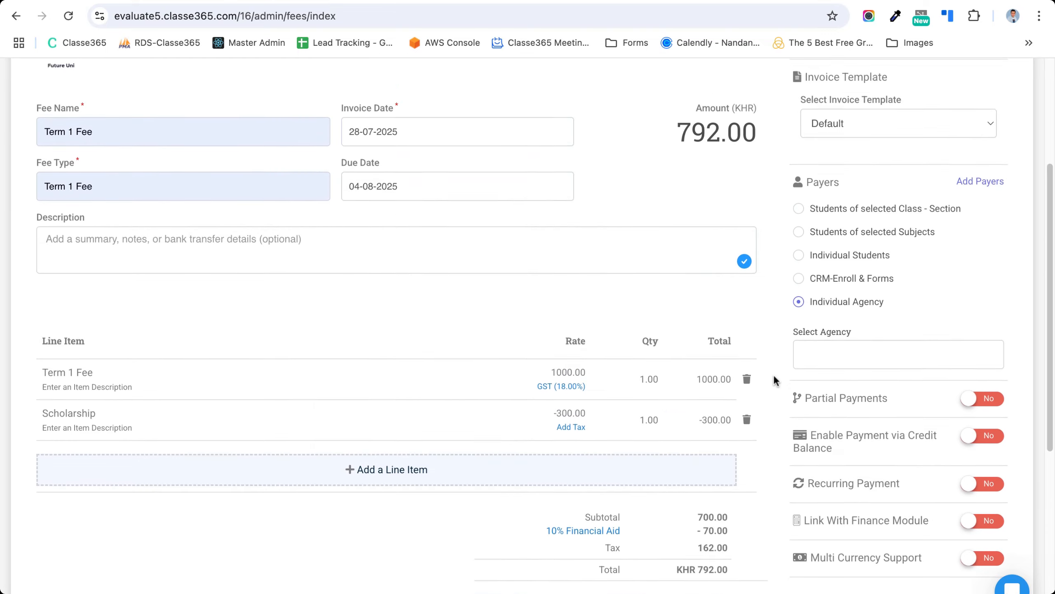
{"action": "scroll", "coordinate": [371, 428], "scroll_direction": "down", "scroll_amount": 1}
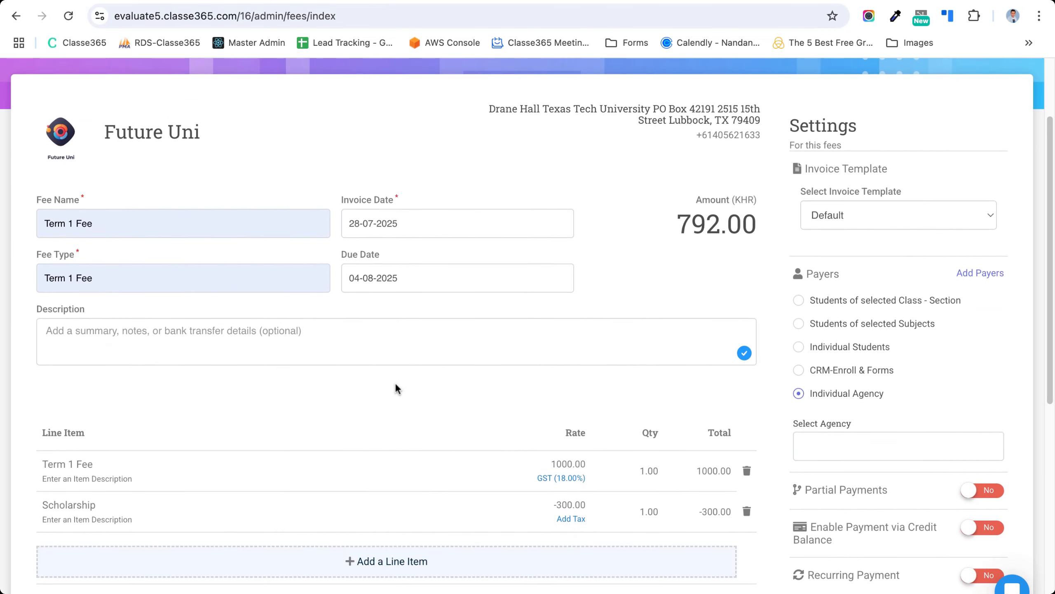
{"action": "scroll", "coordinate": [395, 382], "scroll_direction": "down", "scroll_amount": 3}
{"action": "scroll", "coordinate": [395, 383], "scroll_direction": "up", "scroll_amount": 4}
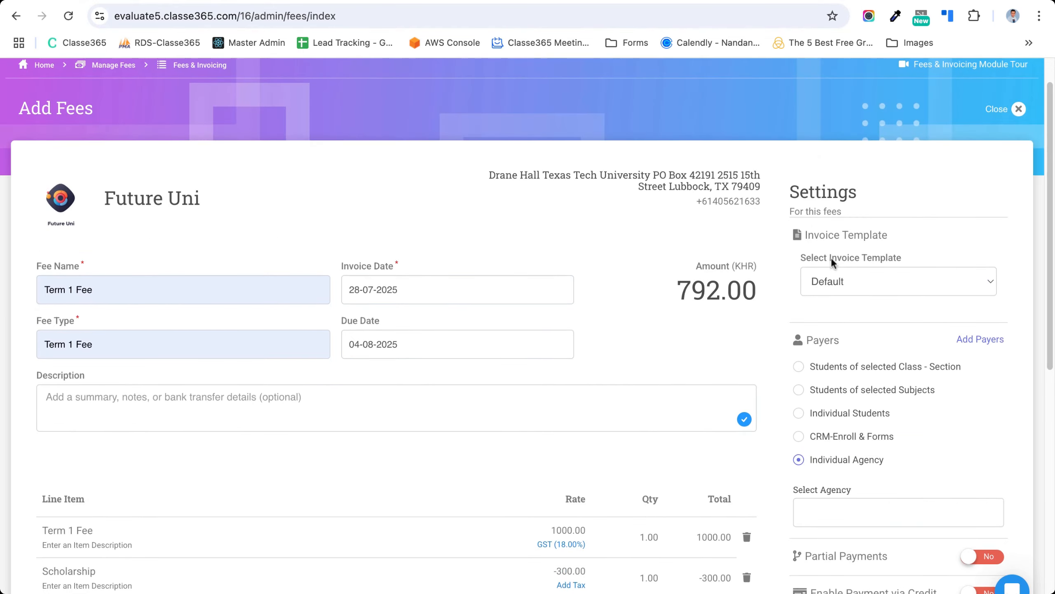
{"action": "scroll", "coordinate": [824, 262], "scroll_direction": "down", "scroll_amount": 4}
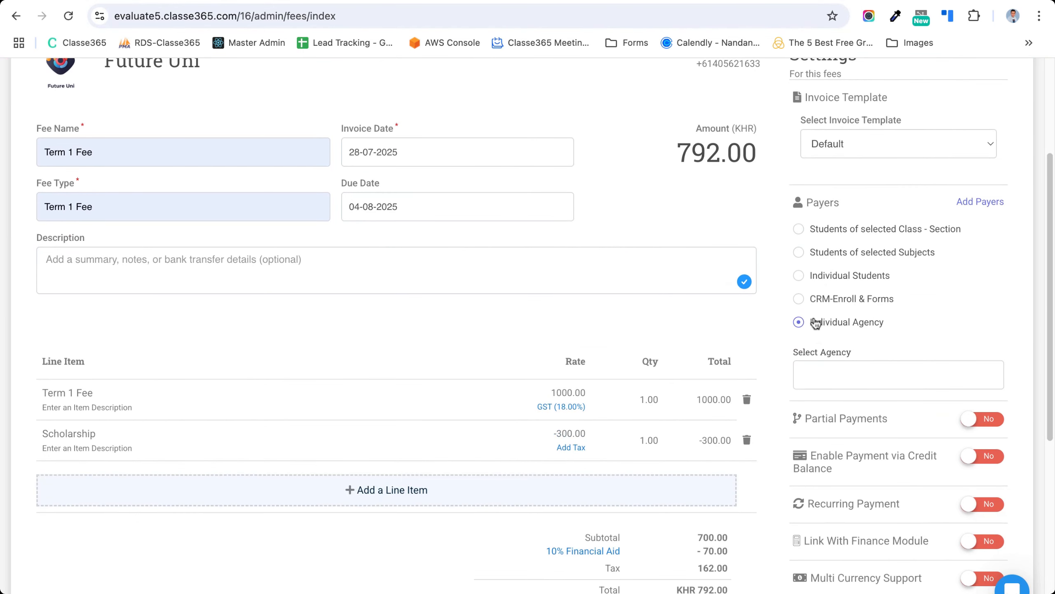
{"action": "scroll", "coordinate": [815, 309], "scroll_direction": "up", "scroll_amount": 5}
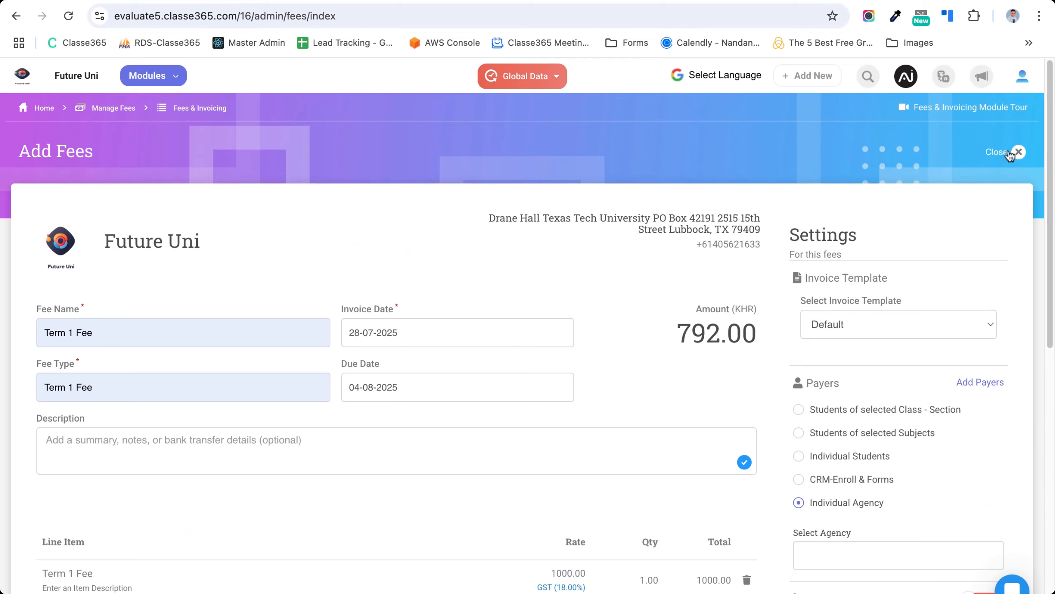
{"action": "left_click", "coordinate": [1018, 152]}
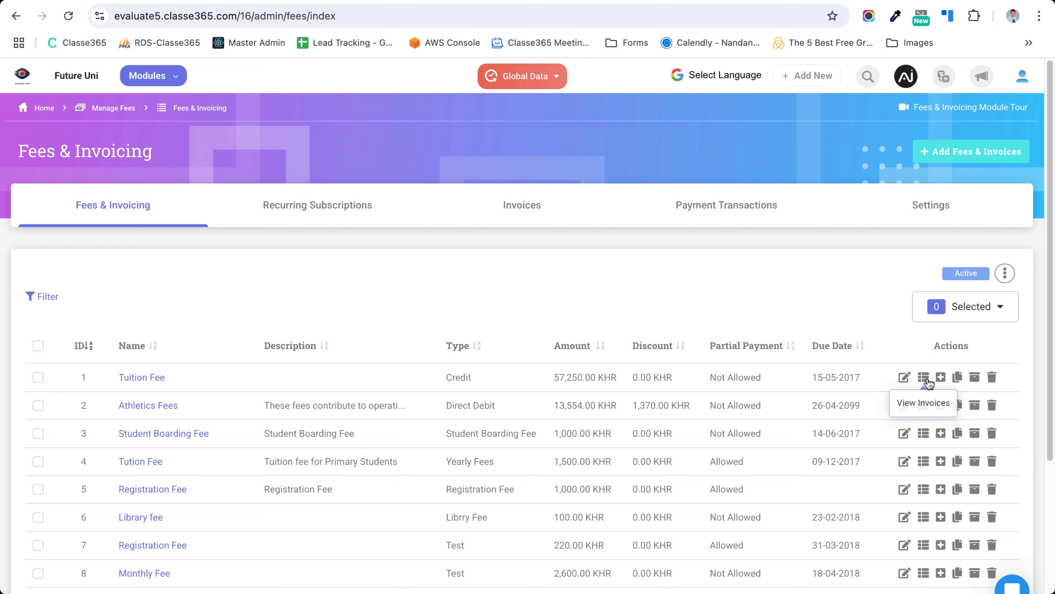
- Start an invoice for the Tuition Fee and add the students of class 1st Grade - Gryffindor (K-12) as payers
{"action": "left_click", "coordinate": [941, 378]}
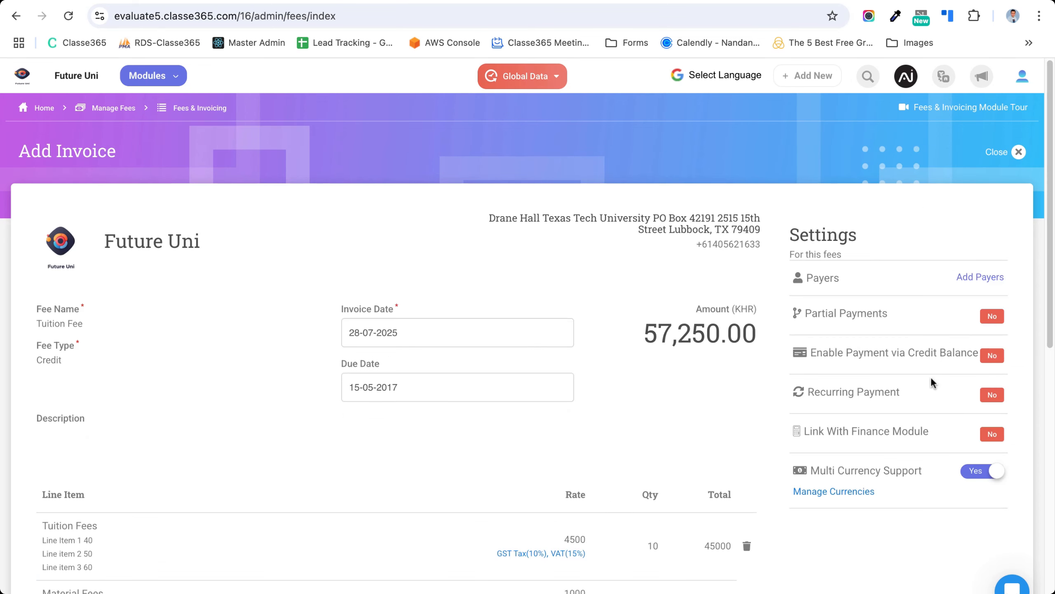
{"action": "scroll", "coordinate": [553, 365], "scroll_direction": "down", "scroll_amount": 3}
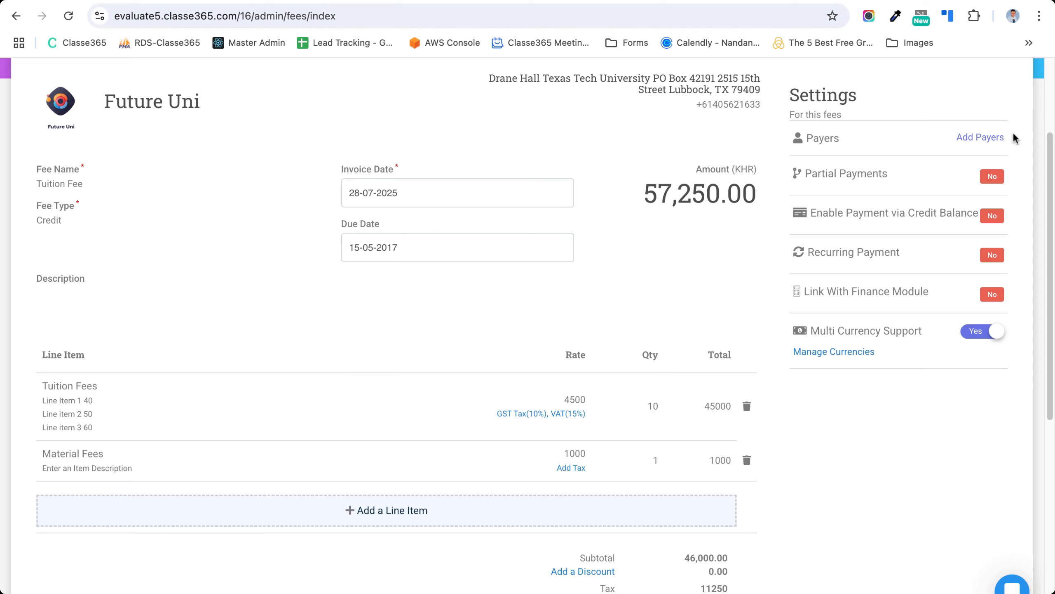
{"action": "left_click", "coordinate": [979, 138]}
{"action": "left_click", "coordinate": [875, 166]}
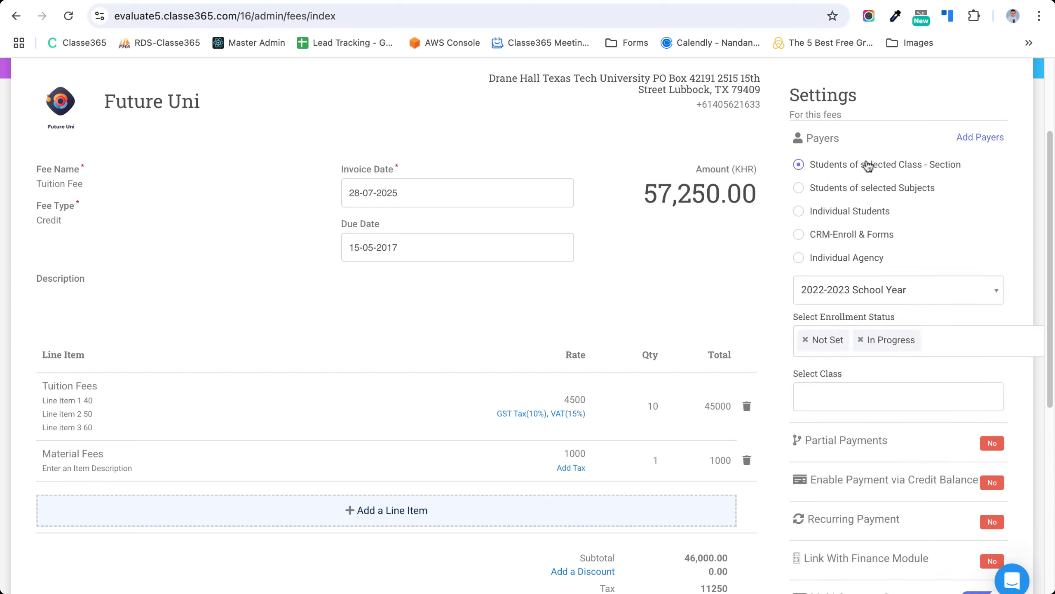
{"action": "left_click", "coordinate": [829, 383]}
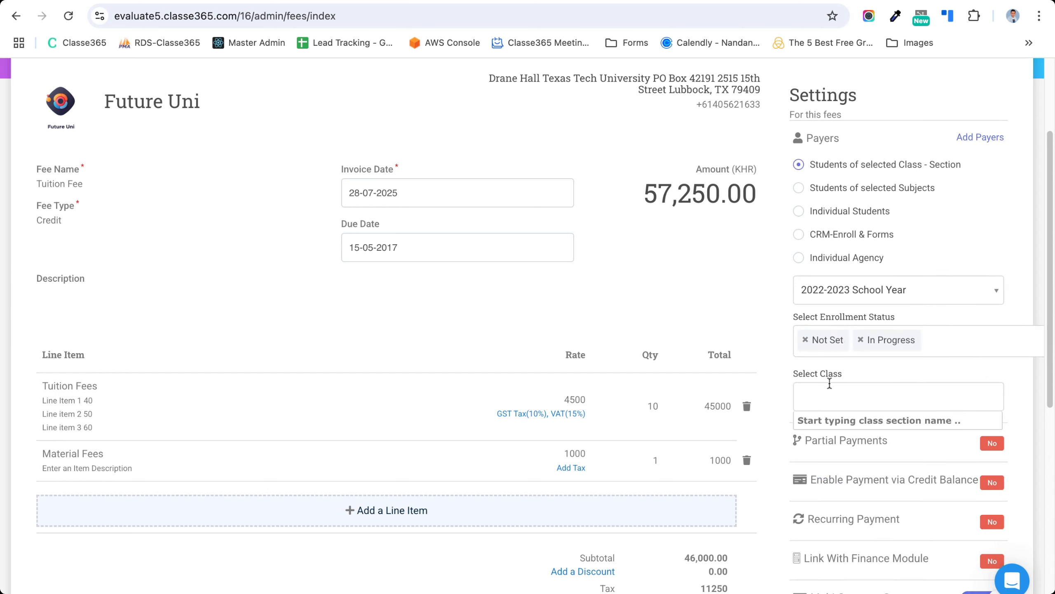
{"action": "type", "text": "gra"}
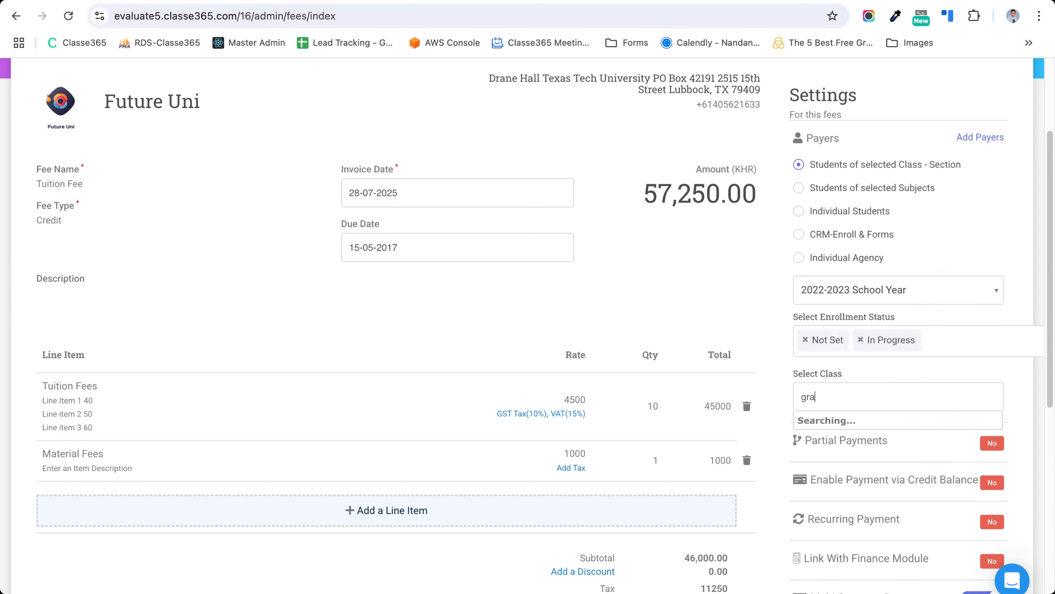
{"action": "left_click", "coordinate": [818, 427]}
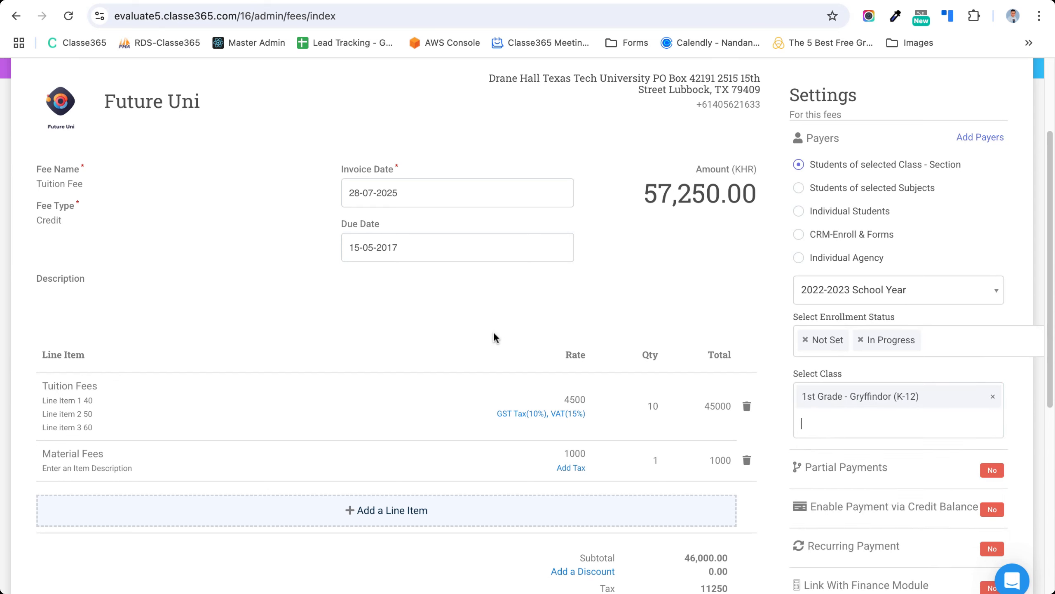
- Look over the Tuition Fee invoice form and close it without saving
{"action": "scroll", "coordinate": [494, 337], "scroll_direction": "down", "scroll_amount": 1}
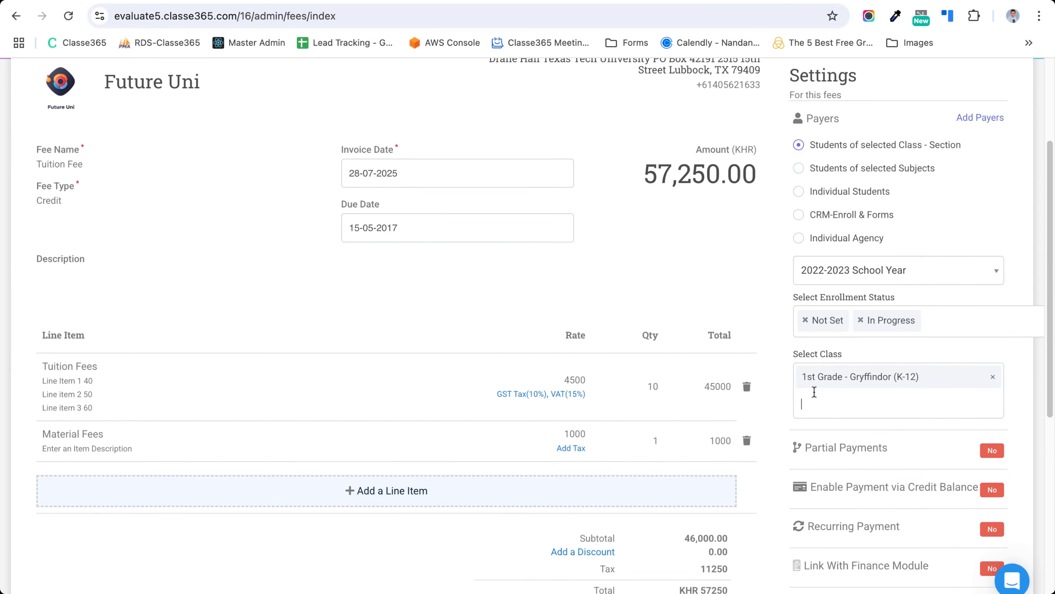
{"action": "scroll", "coordinate": [811, 383], "scroll_direction": "up", "scroll_amount": 5}
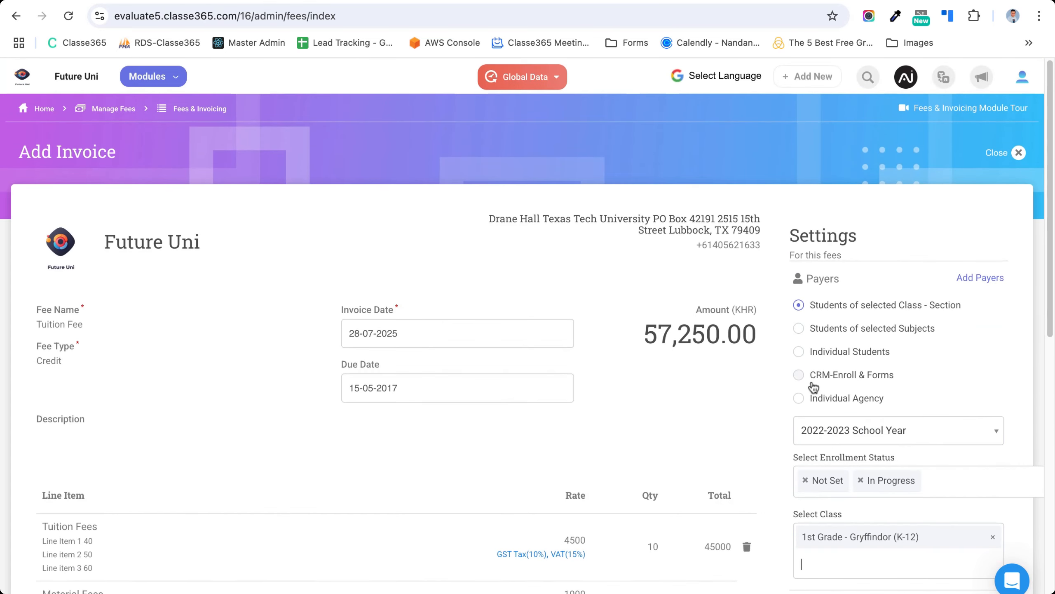
{"action": "left_click", "coordinate": [1018, 152]}
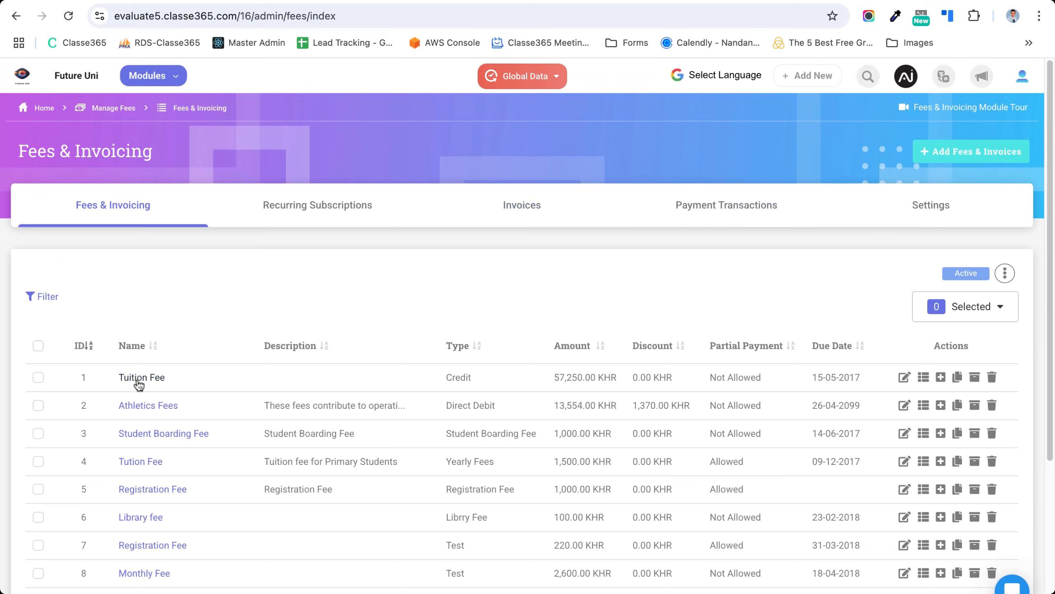
- View the list of all invoices, return to the fees list and open the invoices of the 220 KHR Registration Fee
{"action": "left_click", "coordinate": [519, 213]}
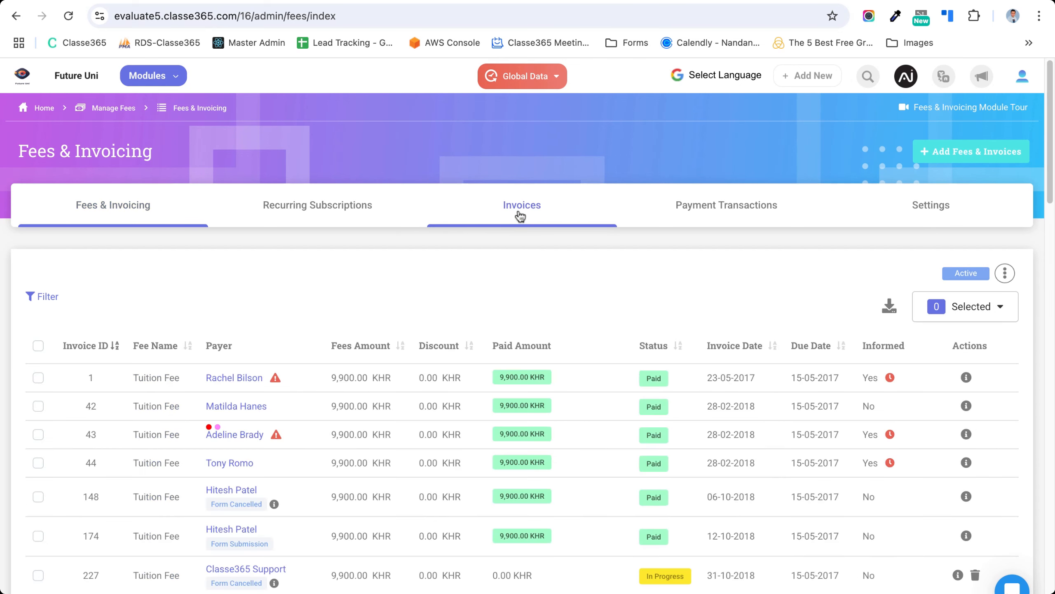
{"action": "left_click", "coordinate": [119, 211]}
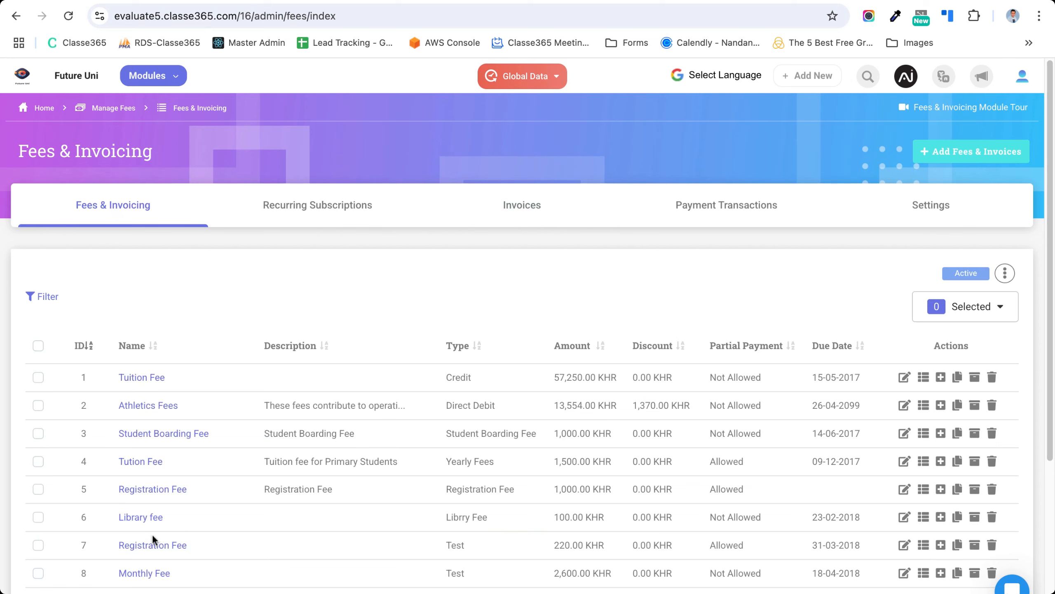
{"action": "left_click", "coordinate": [151, 546]}
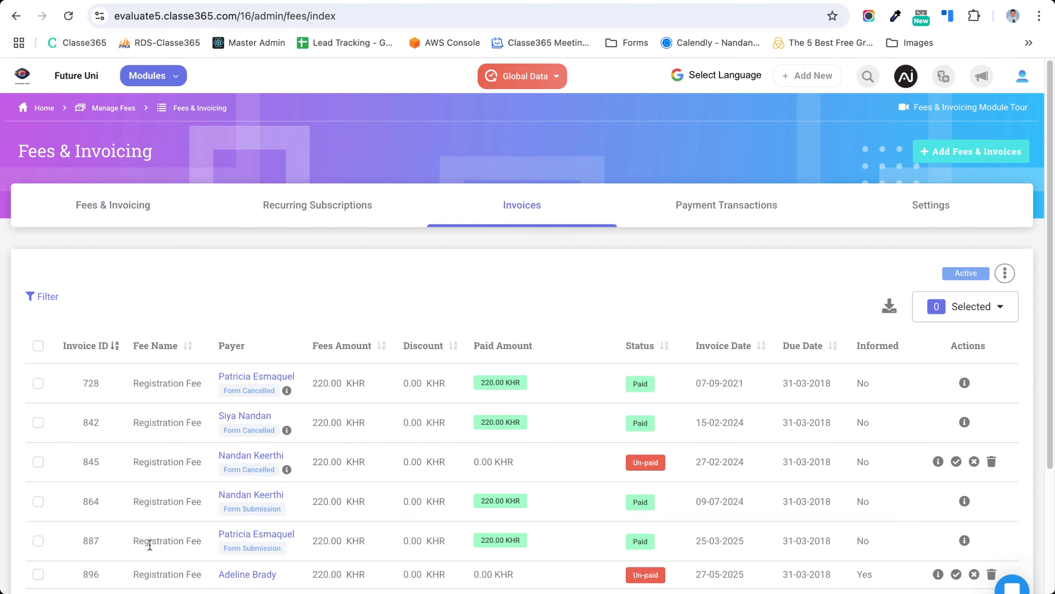
- Filter the Registration Fee invoices by the status Un-Paid
{"action": "left_click", "coordinate": [41, 297]}
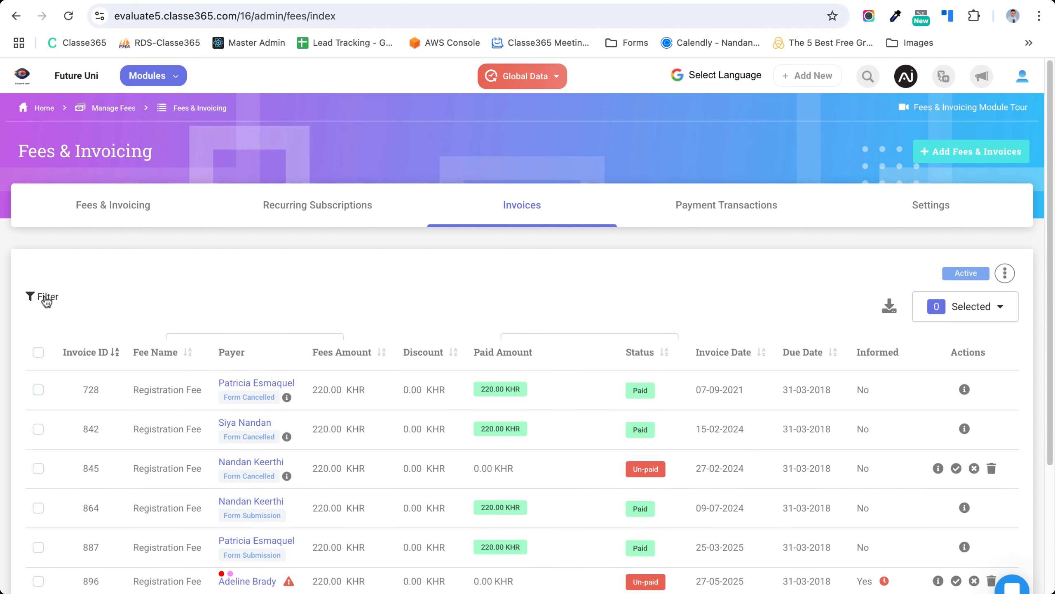
{"action": "left_click", "coordinate": [524, 345]}
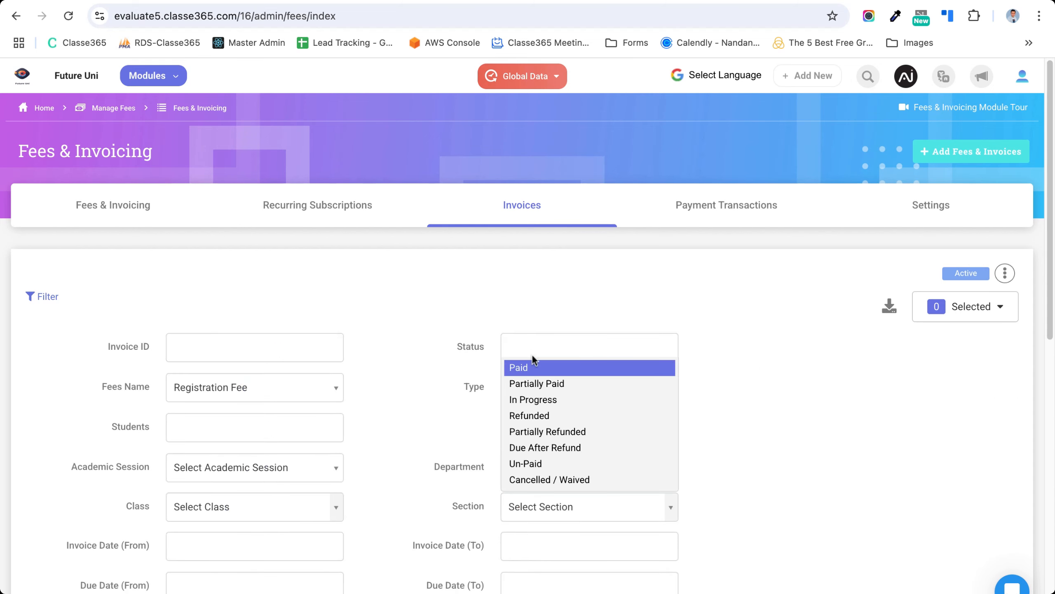
{"action": "left_click", "coordinate": [527, 463]}
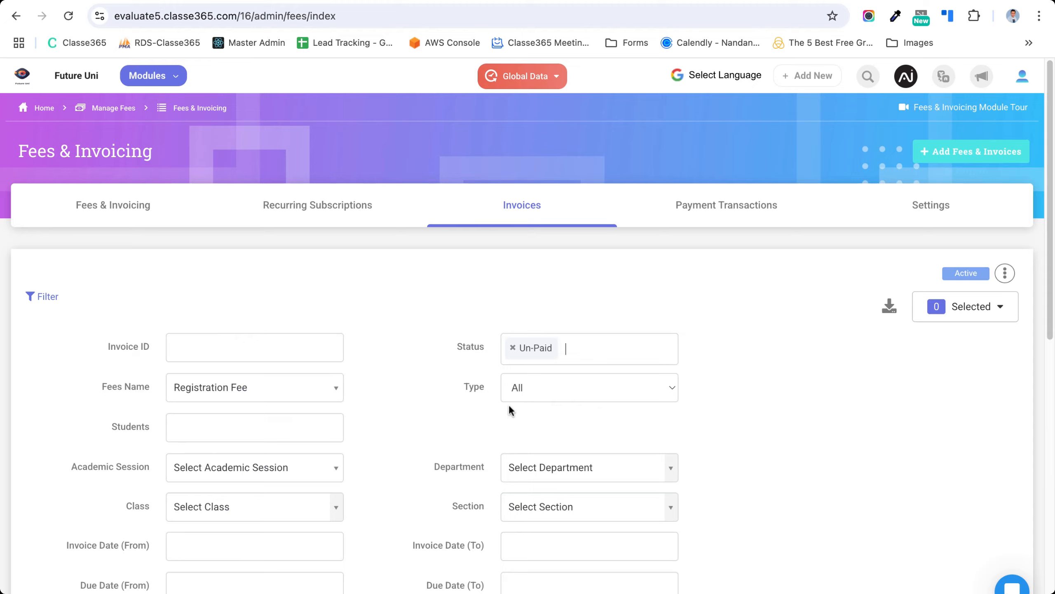
{"action": "scroll", "coordinate": [554, 383], "scroll_direction": "down", "scroll_amount": 5}
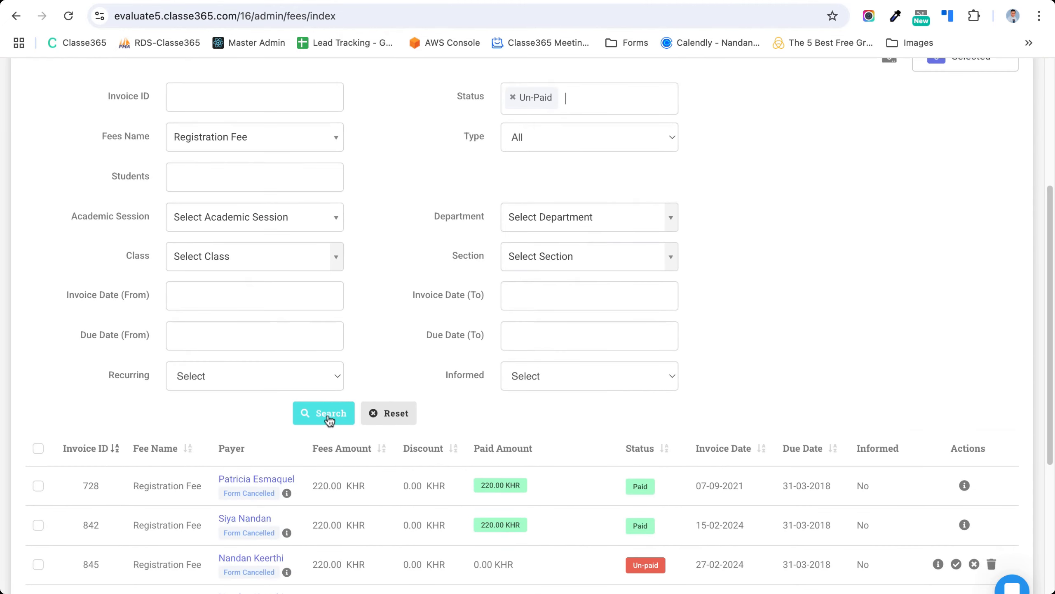
{"action": "left_click", "coordinate": [328, 413]}
{"action": "scroll", "coordinate": [329, 417], "scroll_direction": "down", "scroll_amount": 1}
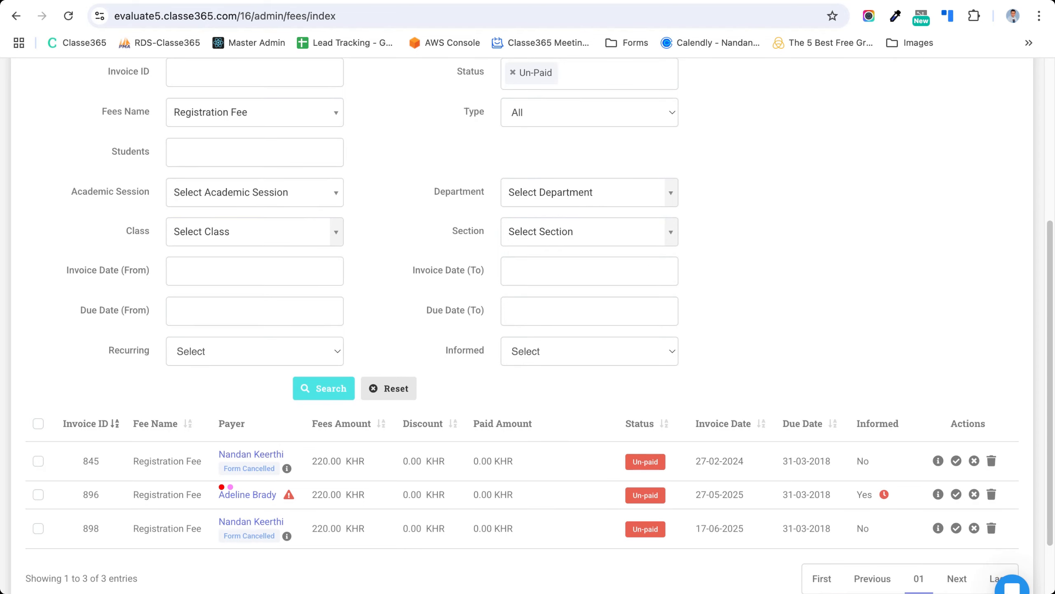
- Select all the unpaid Registration Fee invoices and view the bulk actions available for them
{"action": "left_click", "coordinate": [38, 424]}
{"action": "scroll", "coordinate": [490, 335], "scroll_direction": "up", "scroll_amount": 4}
{"action": "left_click", "coordinate": [967, 215]}
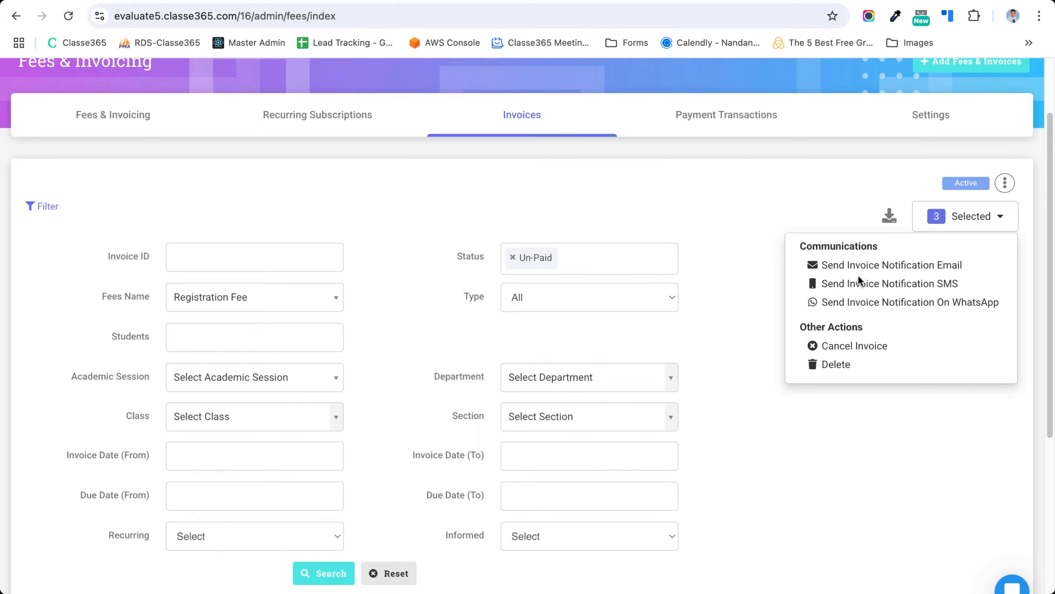
{"action": "left_click", "coordinate": [43, 208]}
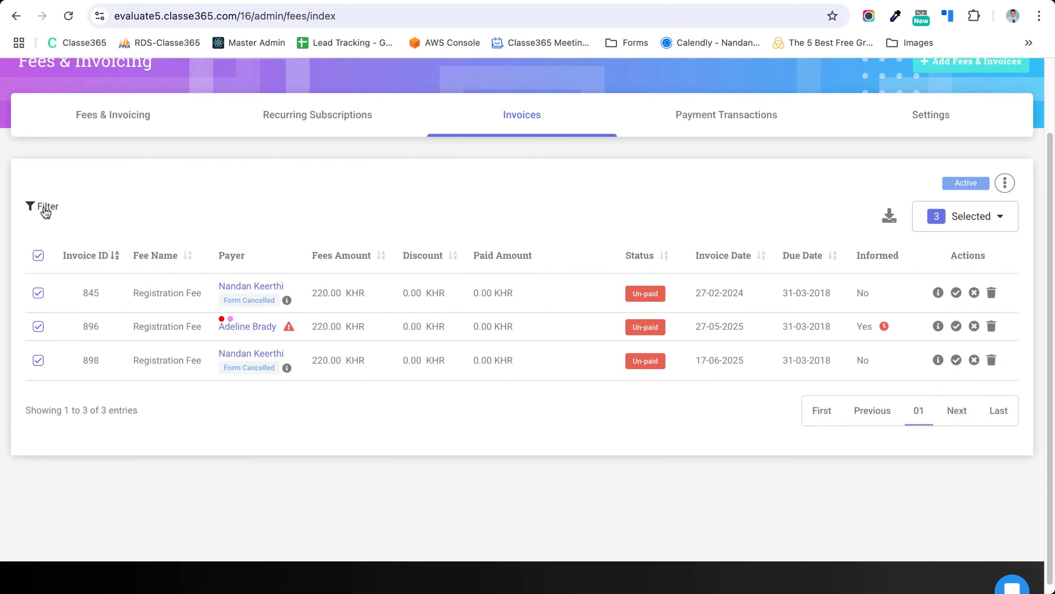
{"action": "left_click", "coordinate": [45, 207]}
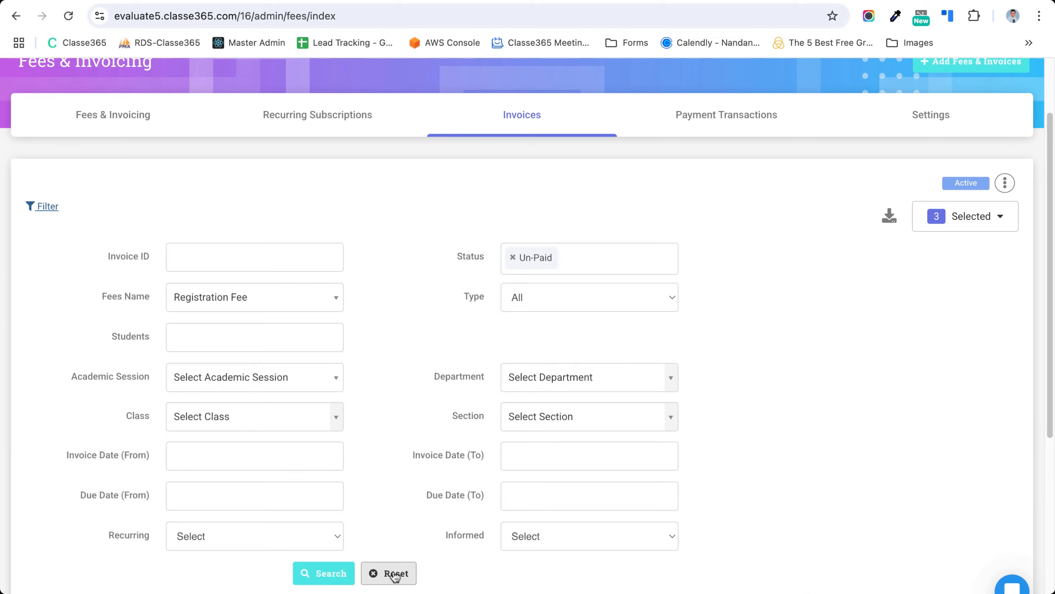
- Look through the fields offered for exporting invoice data and close the dialog without exporting
{"action": "left_click", "coordinate": [890, 218]}
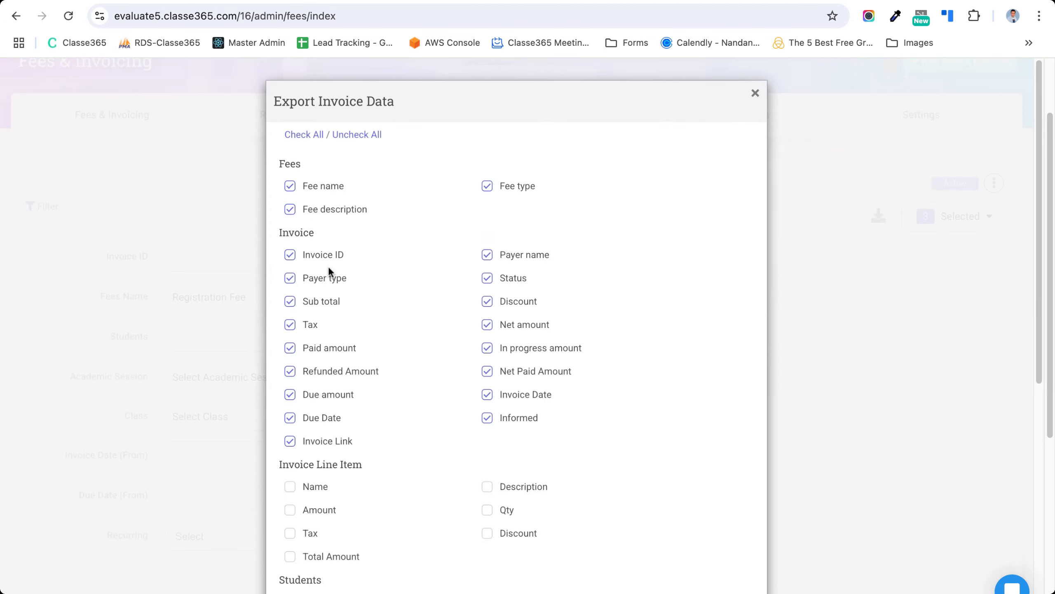
{"action": "scroll", "coordinate": [366, 324], "scroll_direction": "down", "scroll_amount": 3}
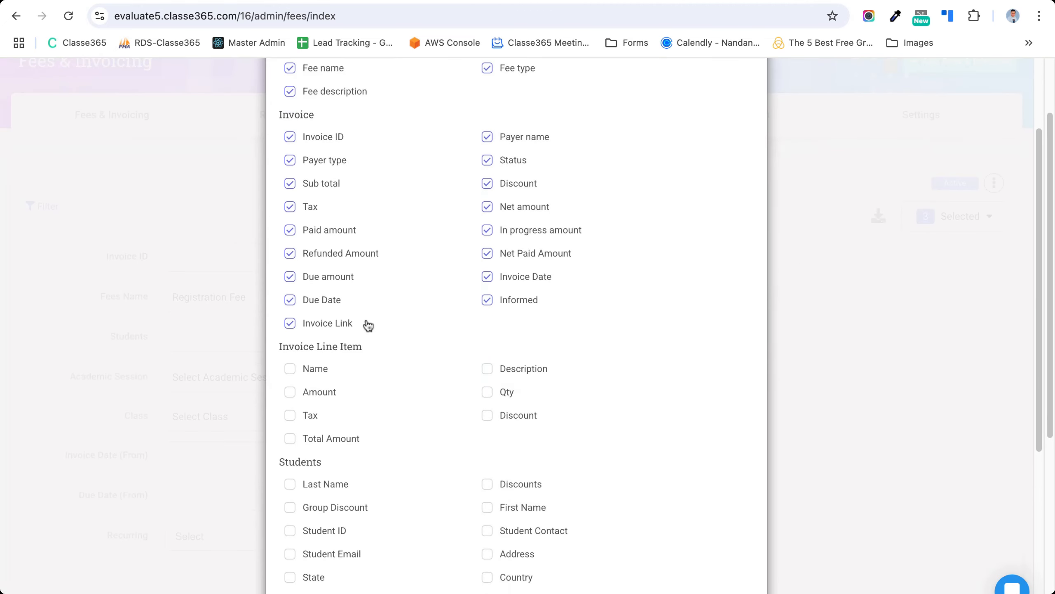
{"action": "scroll", "coordinate": [368, 325], "scroll_direction": "down", "scroll_amount": 6}
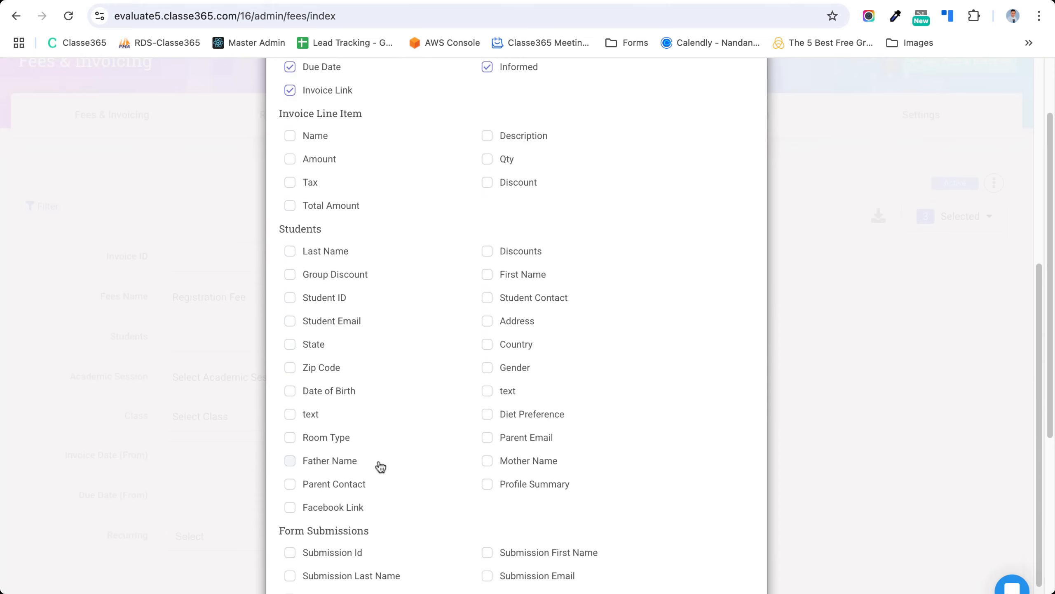
{"action": "scroll", "coordinate": [379, 463], "scroll_direction": "down", "scroll_amount": 2}
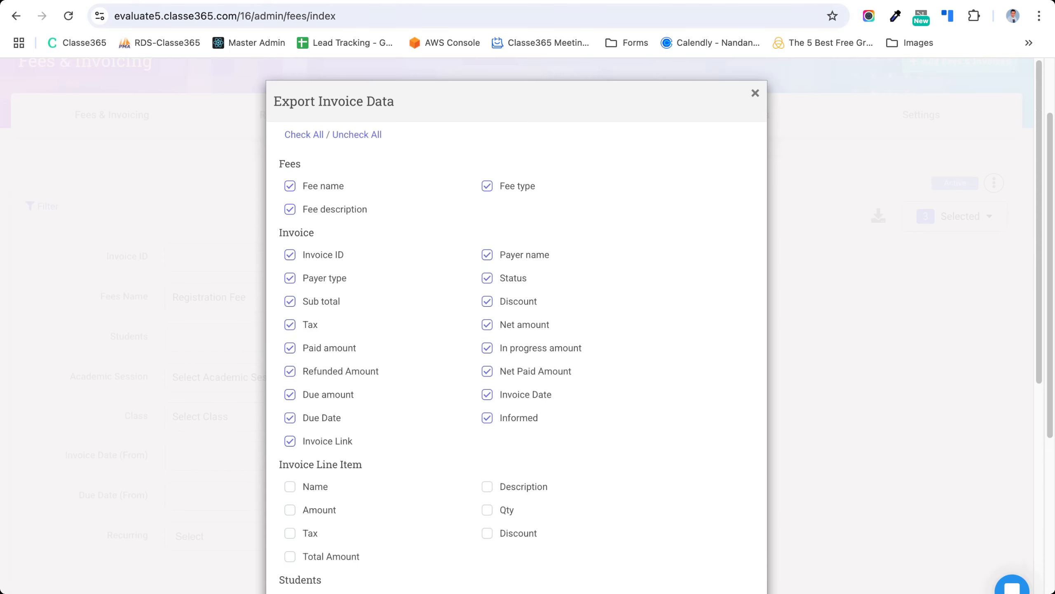
{"action": "left_click", "coordinate": [755, 93]}
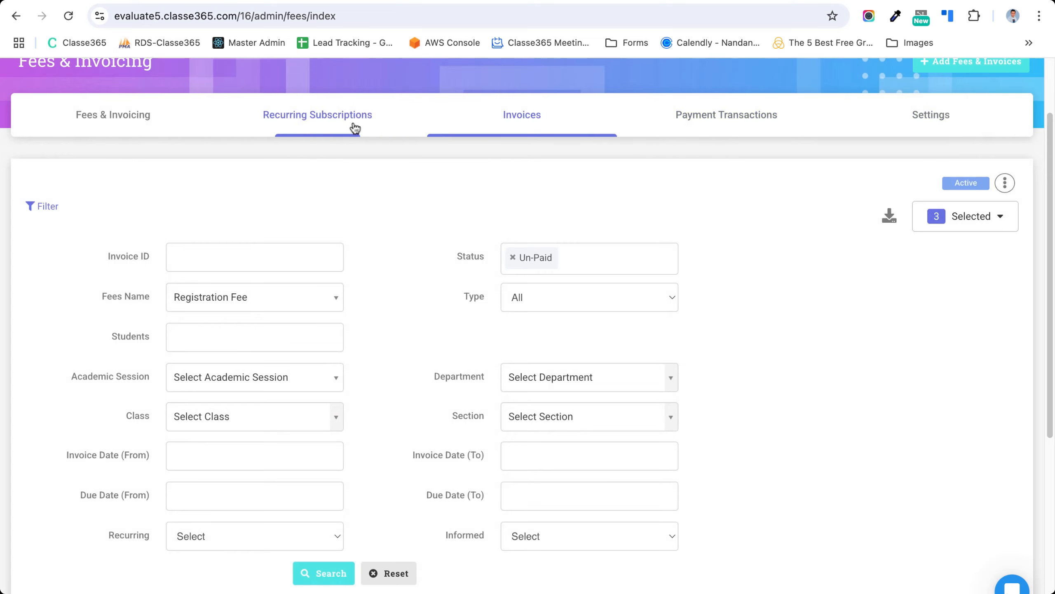
- View the recurring subscriptions, examine the details of the Registration Fee subscription and return to Fees & Invoicing
{"action": "left_click", "coordinate": [330, 131]}
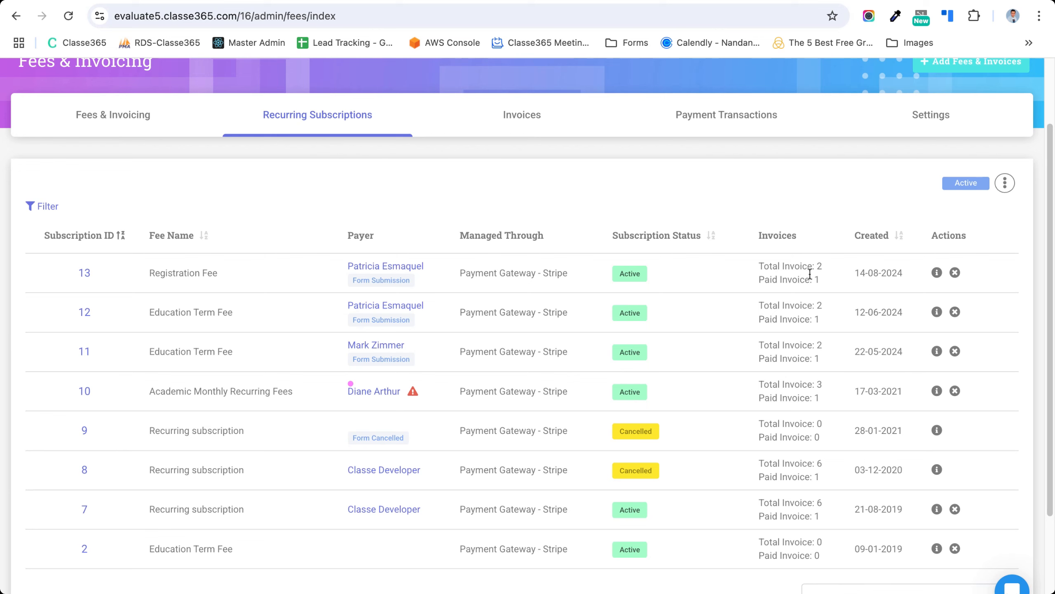
{"action": "left_click", "coordinate": [937, 277]}
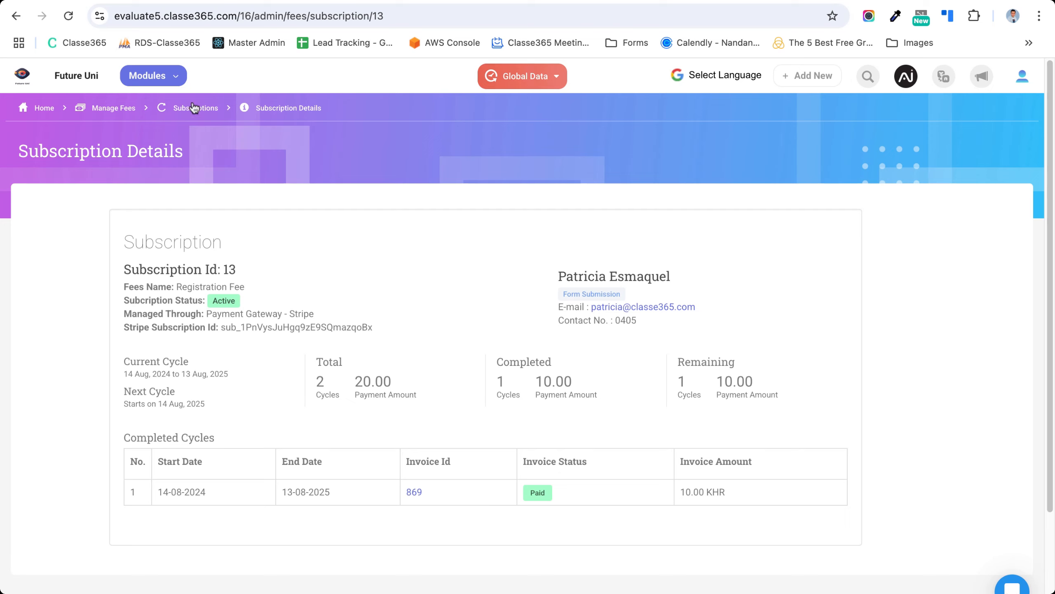
{"action": "left_click", "coordinate": [114, 109]}
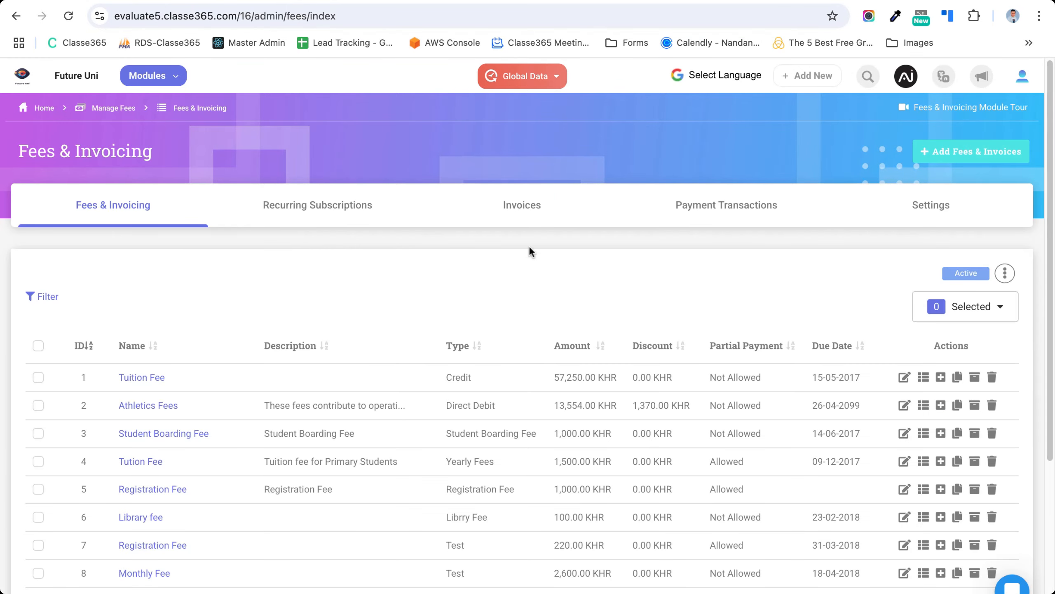
- Look over the list of payment transactions
{"action": "left_click", "coordinate": [727, 206]}
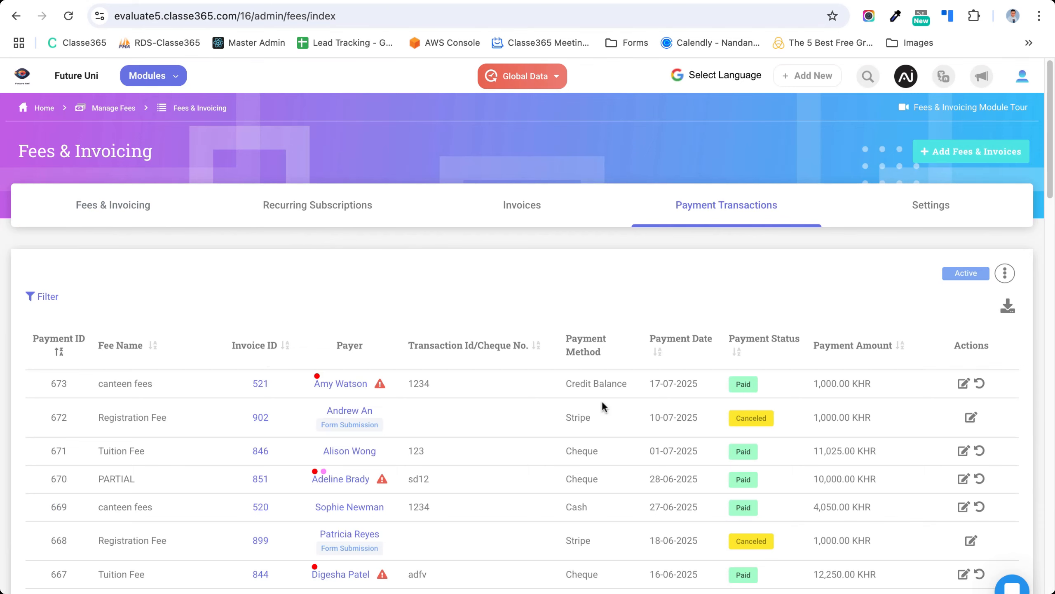
{"action": "scroll", "coordinate": [656, 406], "scroll_direction": "down", "scroll_amount": 5}
{"action": "scroll", "coordinate": [656, 405], "scroll_direction": "up", "scroll_amount": 4}
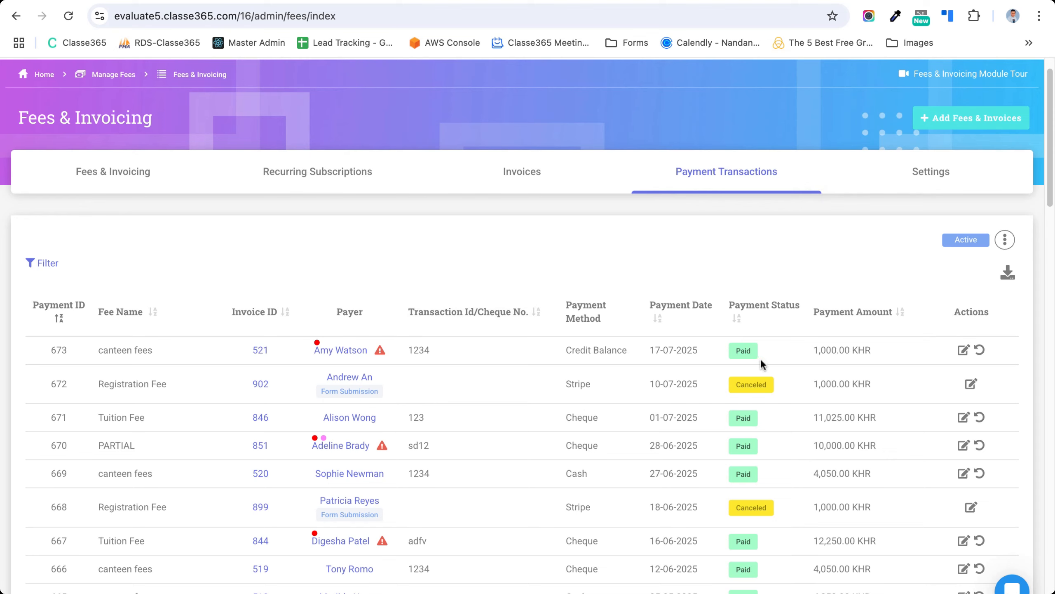
- Refund 20 KHR of the canteen fees payment of 17-07-2025, dated 28-07-2025, with reason Duplicate and notification emails on
{"action": "left_click", "coordinate": [980, 350]}
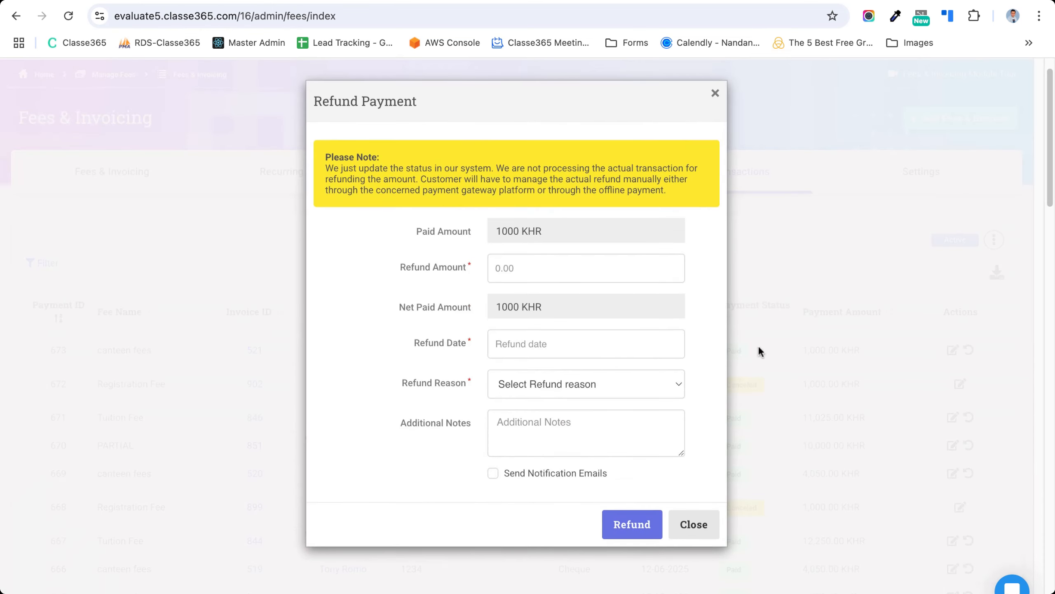
{"action": "left_click", "coordinate": [516, 271]}
{"action": "type", "text": "20"}
{"action": "left_click", "coordinate": [559, 343]}
{"action": "left_click", "coordinate": [530, 301]}
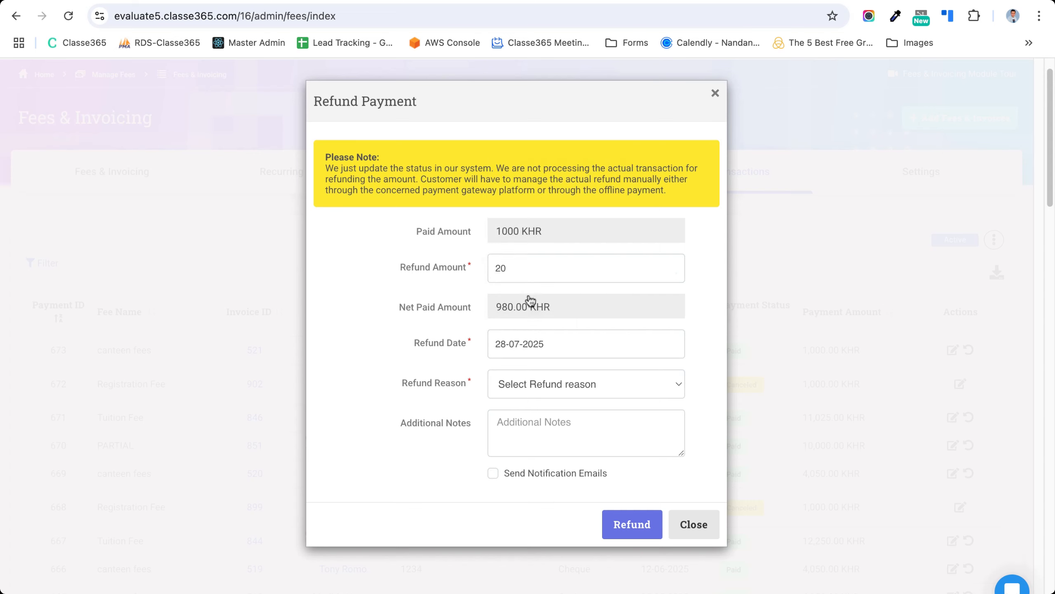
{"action": "left_click", "coordinate": [525, 385]}
{"action": "left_click", "coordinate": [549, 435]}
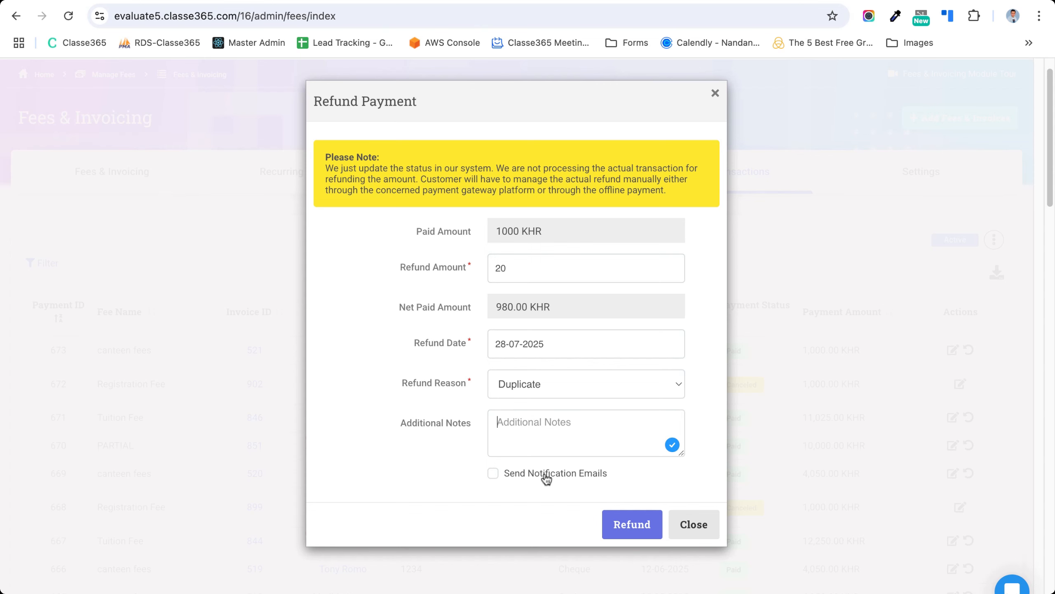
{"action": "left_click", "coordinate": [546, 476]}
{"action": "left_click", "coordinate": [646, 534]}
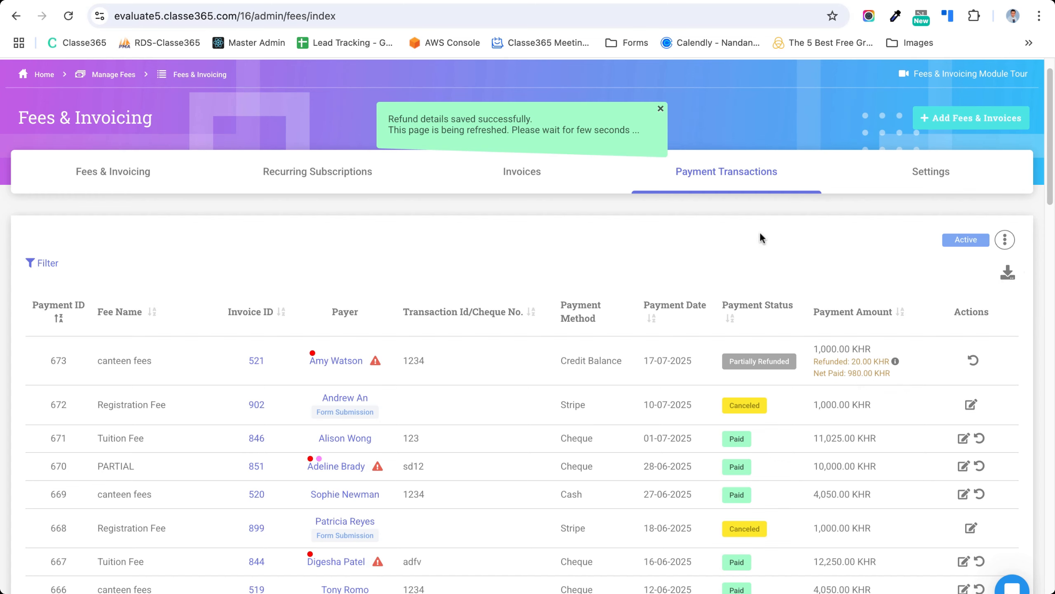
- Review the invoice notification settings, briefly switching the Custom recipient option on and off again
{"action": "left_click", "coordinate": [933, 172]}
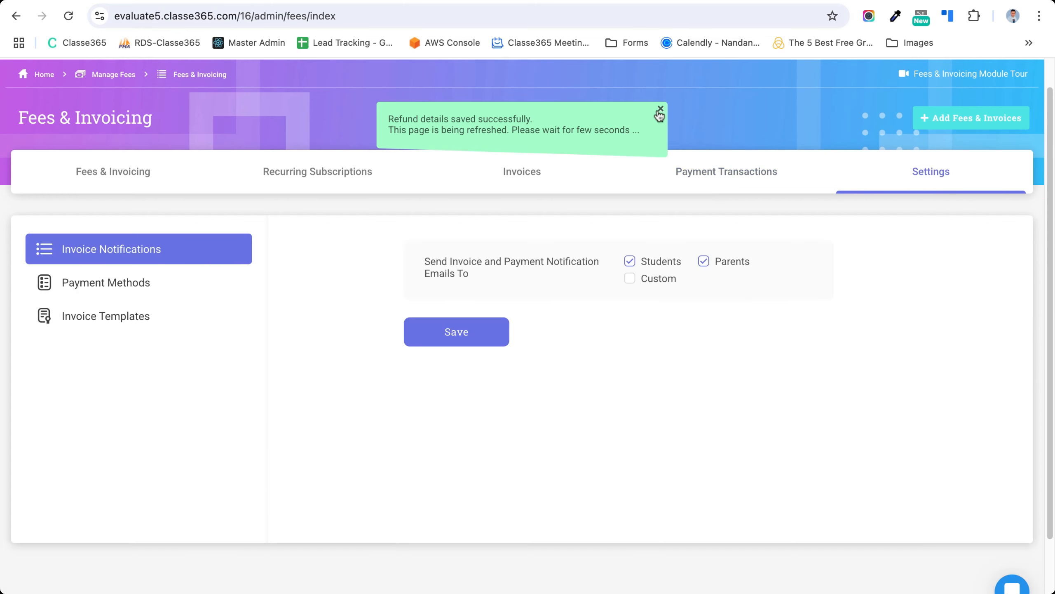
{"action": "left_click", "coordinate": [660, 110]}
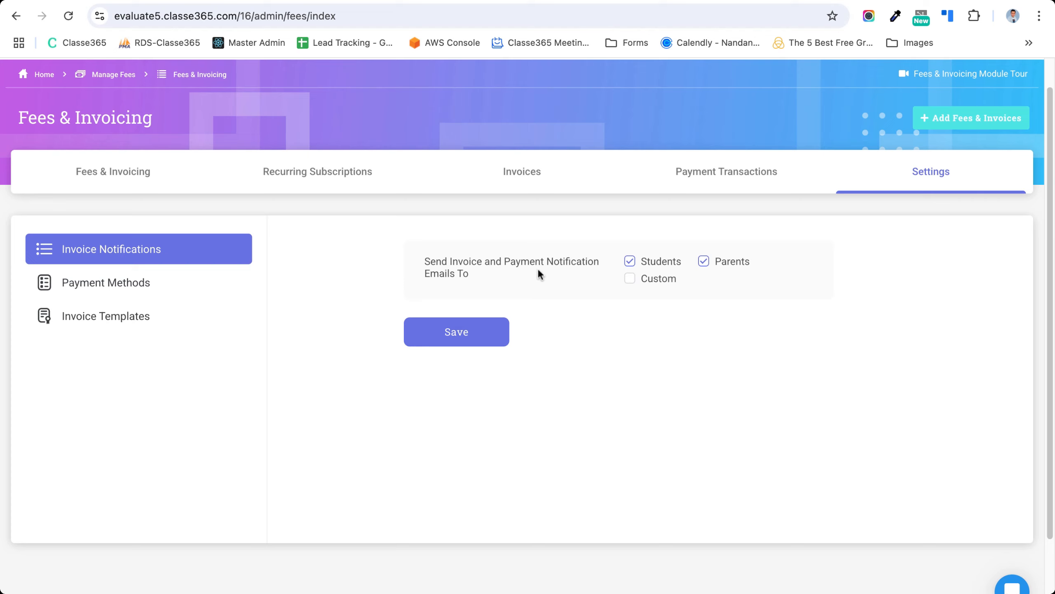
{"action": "left_click", "coordinate": [630, 279]}
{"action": "left_click", "coordinate": [630, 279]}
- Look through the payment methods in the settings and view the form for adding a new one without saving
{"action": "left_click", "coordinate": [165, 283]}
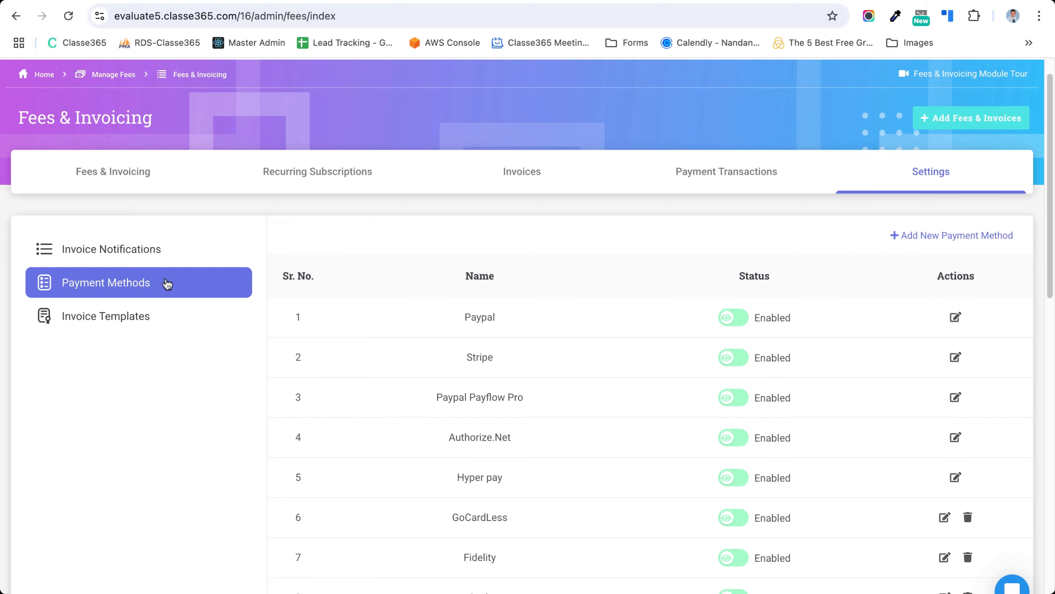
{"action": "scroll", "coordinate": [514, 321], "scroll_direction": "down", "scroll_amount": 3}
{"action": "scroll", "coordinate": [515, 321], "scroll_direction": "down", "scroll_amount": 10}
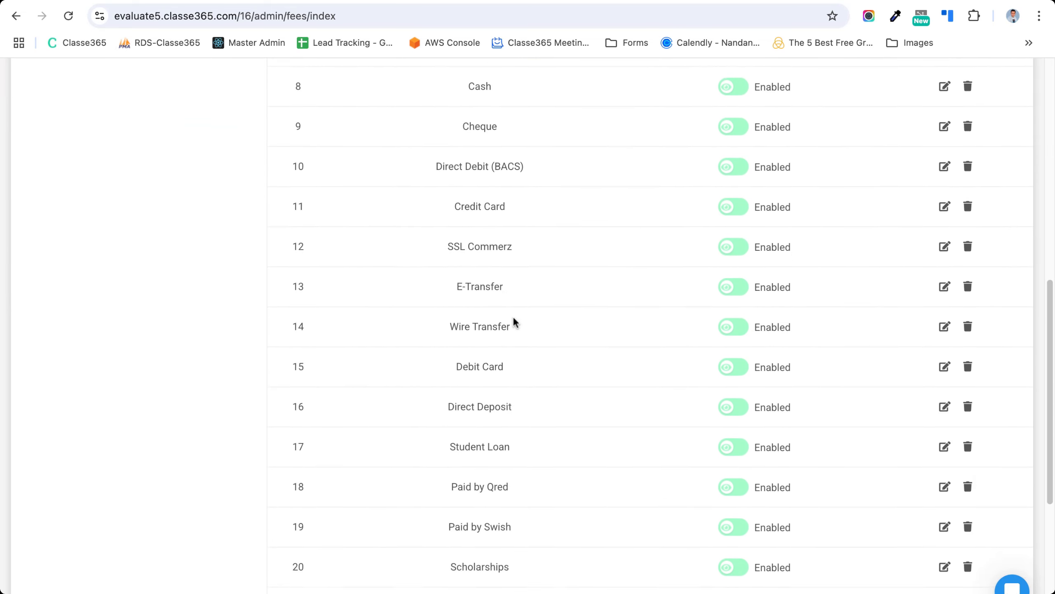
{"action": "scroll", "coordinate": [515, 321], "scroll_direction": "up", "scroll_amount": 11}
{"action": "left_click", "coordinate": [922, 178]}
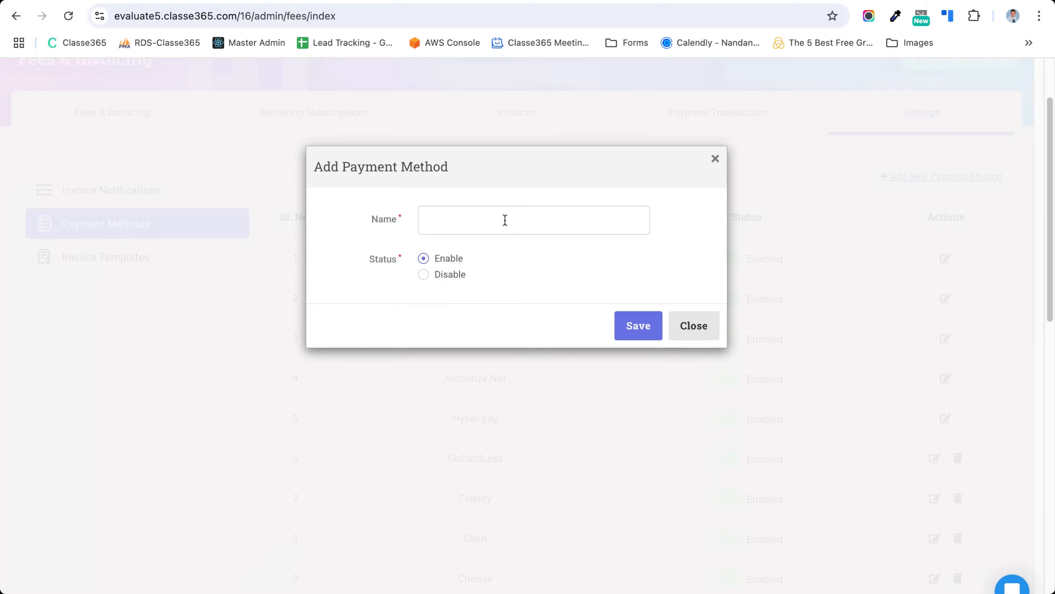
{"action": "left_click", "coordinate": [687, 338]}
{"action": "scroll", "coordinate": [527, 321], "scroll_direction": "down", "scroll_amount": 15}
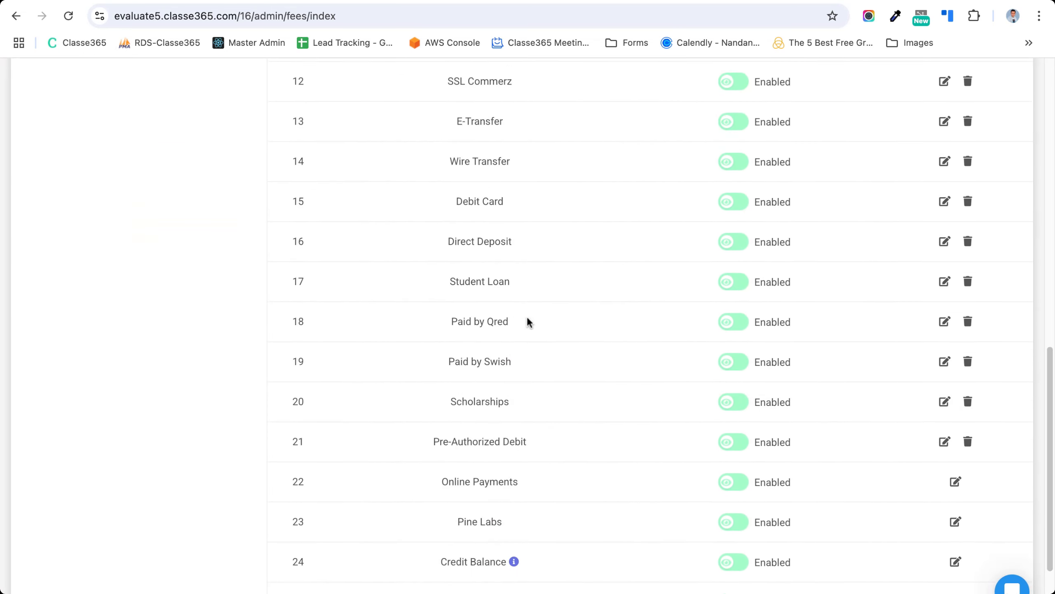
{"action": "scroll", "coordinate": [527, 327], "scroll_direction": "up", "scroll_amount": 15}
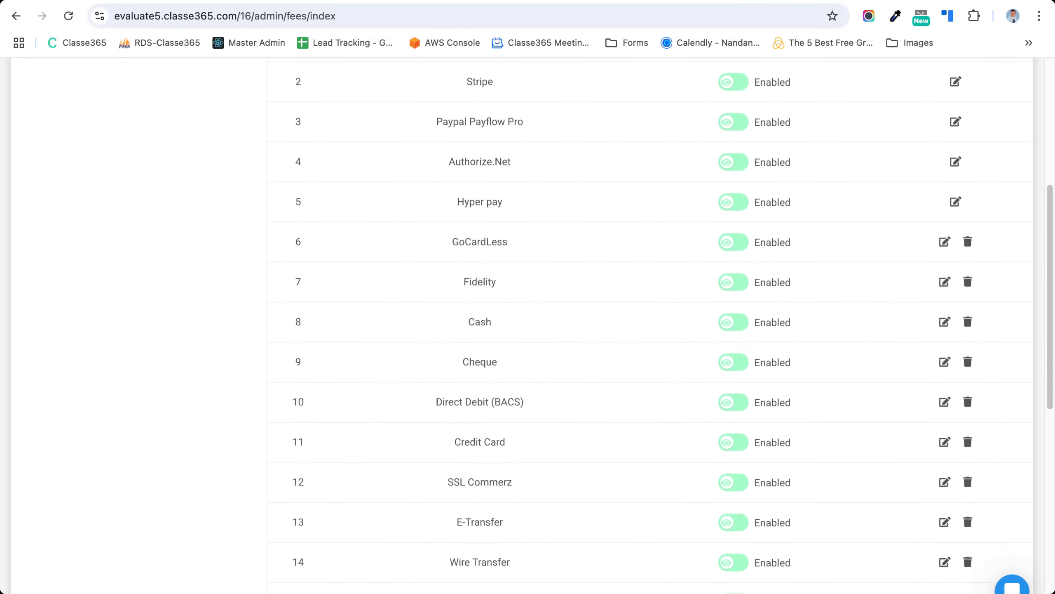
{"action": "scroll", "coordinate": [777, 215], "scroll_direction": "up", "scroll_amount": 1}
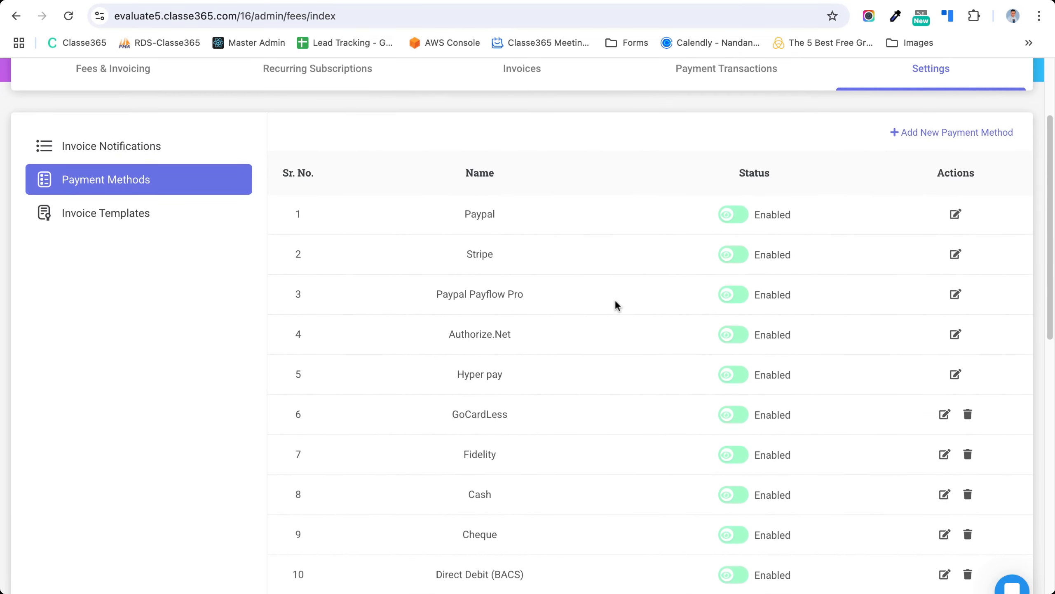
- Review the invoice templates in the settings and view the options for creating a new one, then cancel the creation
{"action": "left_click", "coordinate": [153, 228]}
{"action": "scroll", "coordinate": [531, 286], "scroll_direction": "up", "scroll_amount": 3}
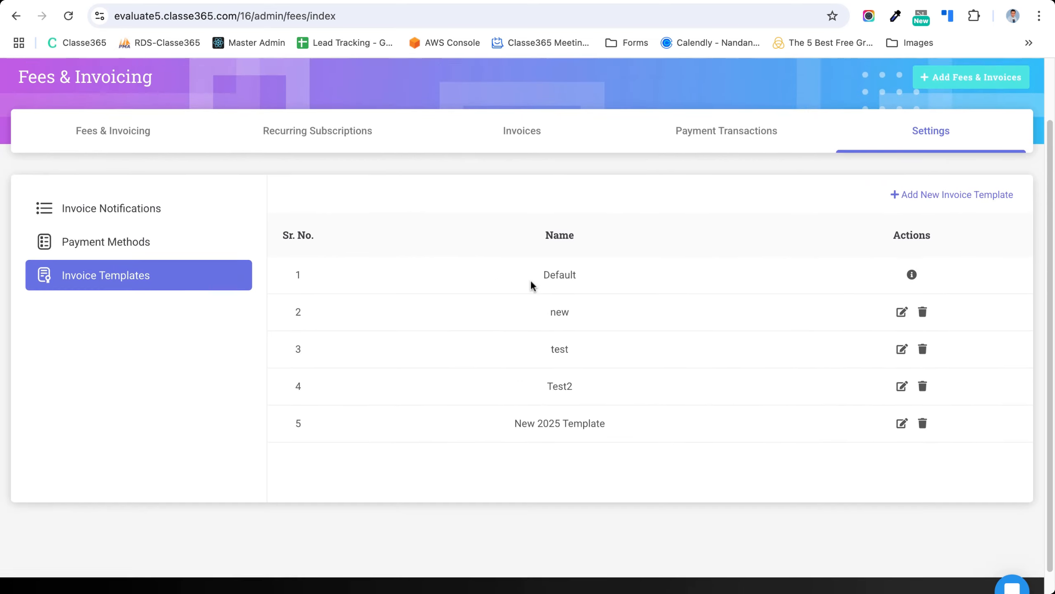
{"action": "left_click", "coordinate": [932, 208]}
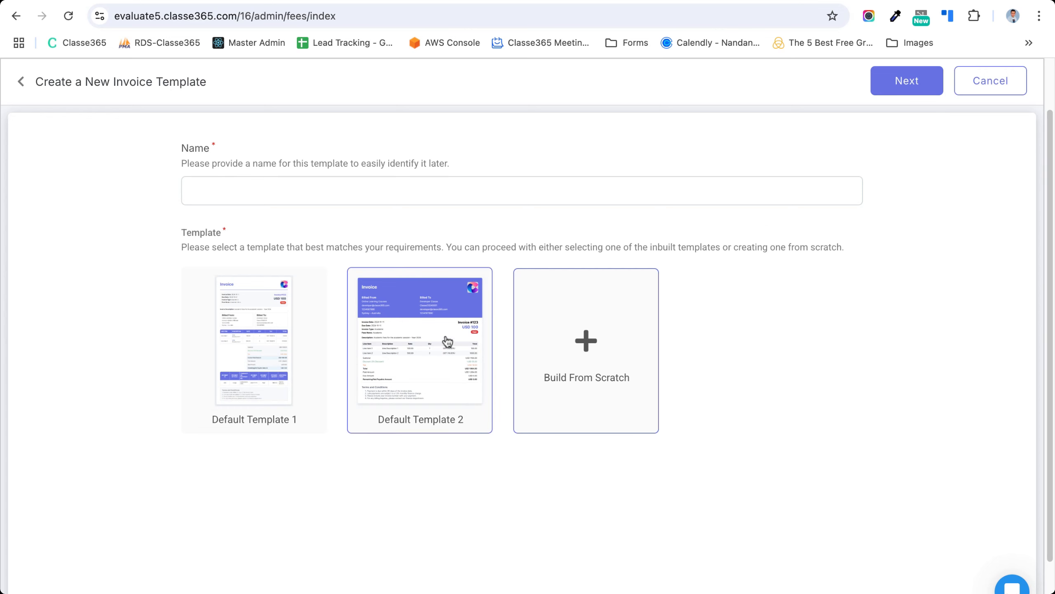
{"action": "left_click", "coordinate": [992, 81]}
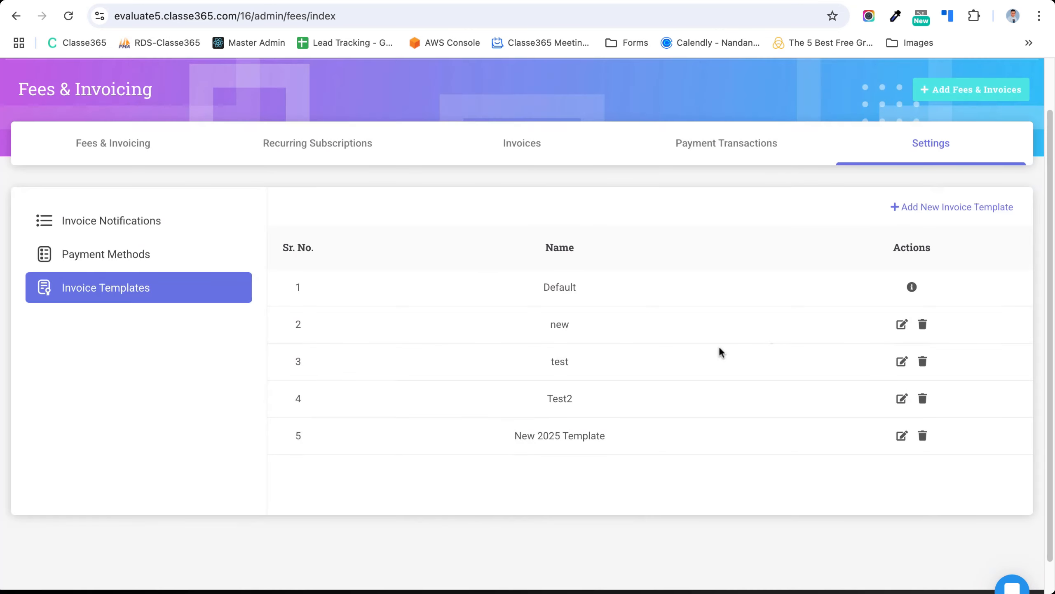
- Leave the settings and open the fees and invoicing record of the first student listed in the Student Information System
{"action": "left_click", "coordinate": [121, 147]}
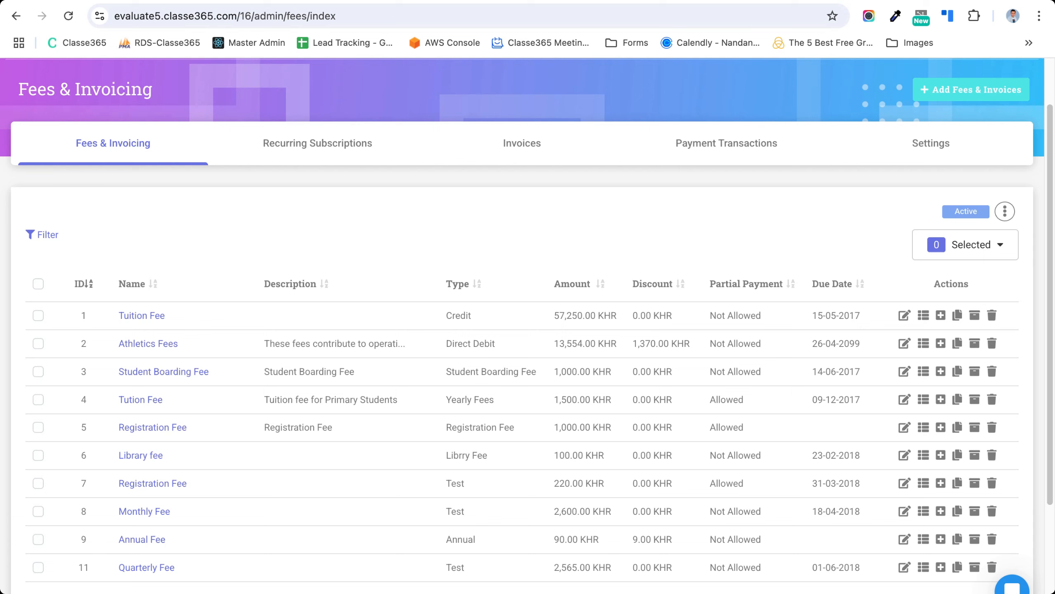
{"action": "scroll", "coordinate": [527, 324], "scroll_direction": "up", "scroll_amount": 3}
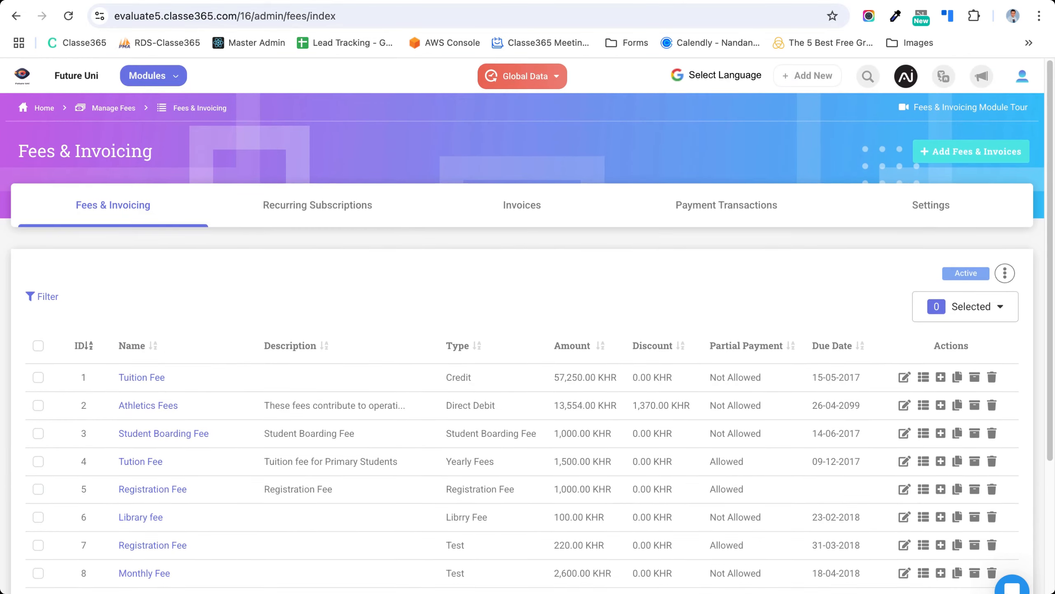
{"action": "left_click", "coordinate": [168, 79]}
{"action": "left_click", "coordinate": [141, 180]}
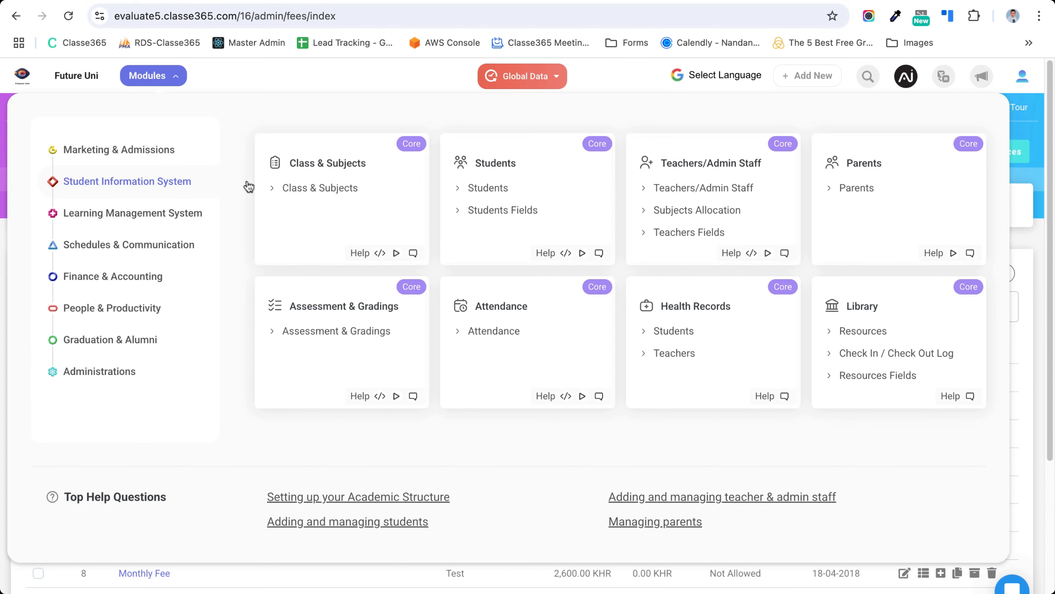
{"action": "left_click", "coordinate": [486, 189]}
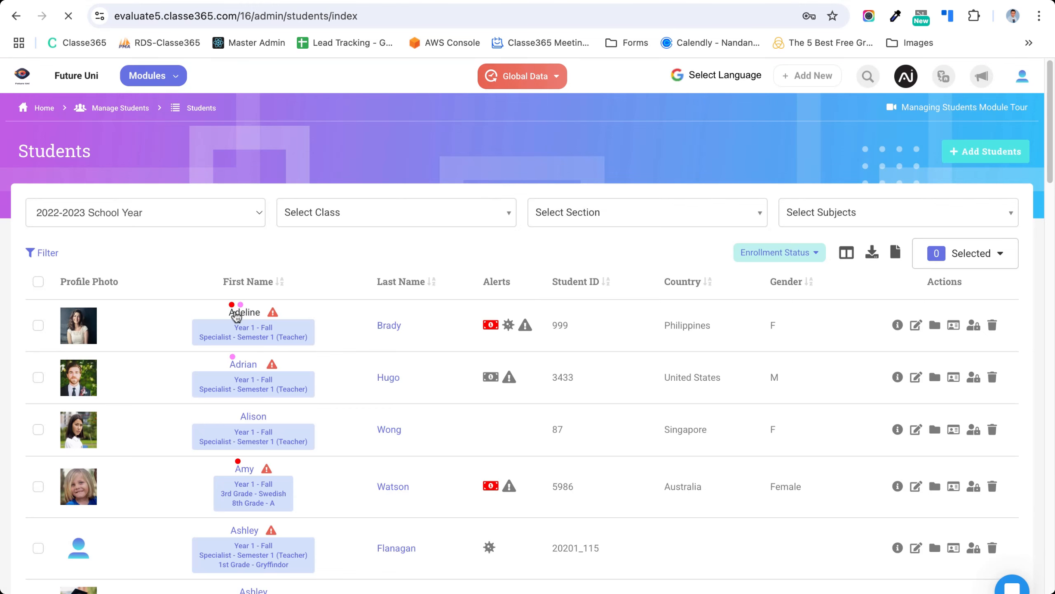
{"action": "left_click", "coordinate": [235, 312]}
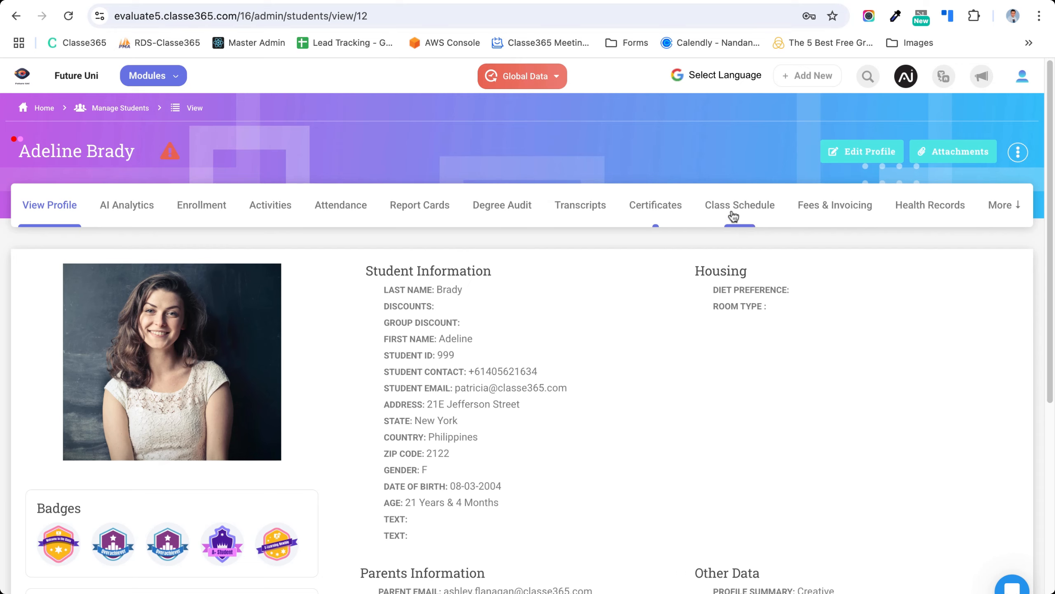
{"action": "left_click", "coordinate": [826, 212]}
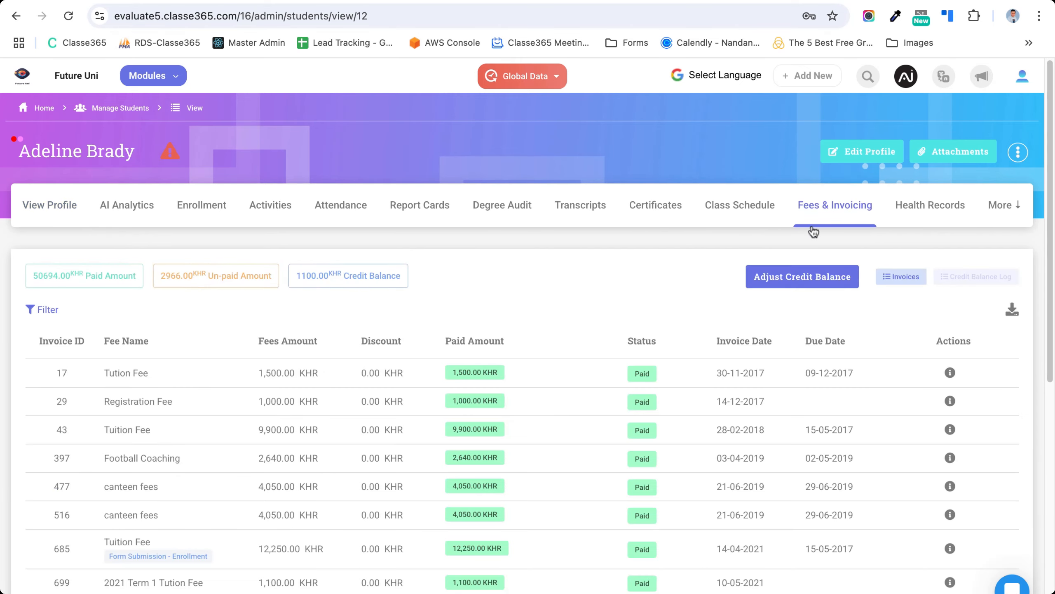
- Look through the student's invoices with their paid amounts, statuses and due dates
{"action": "scroll", "coordinate": [471, 316], "scroll_direction": "down", "scroll_amount": 3}
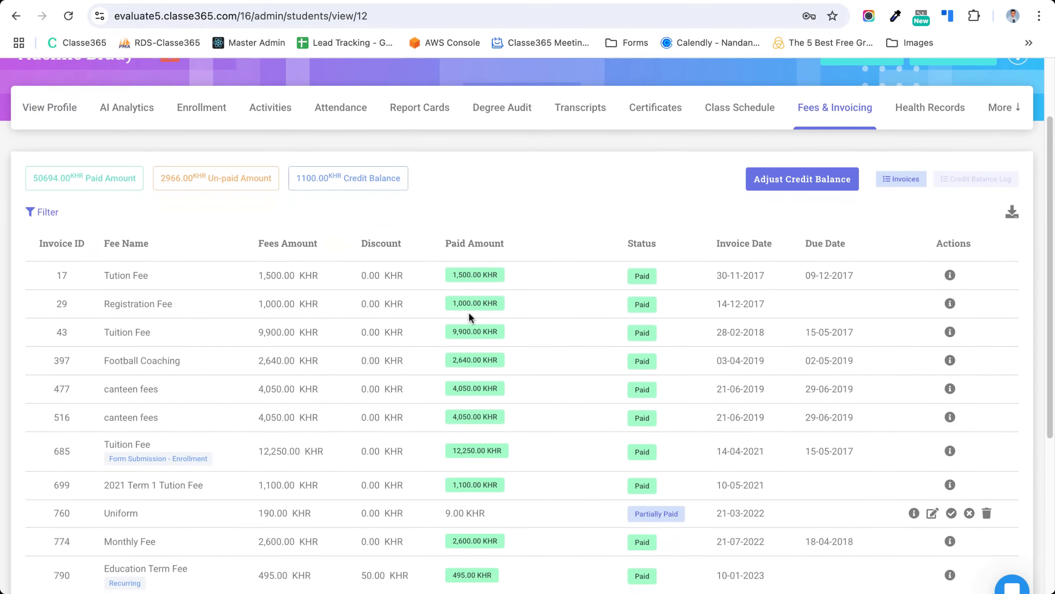
{"action": "scroll", "coordinate": [484, 272], "scroll_direction": "down", "scroll_amount": 9}
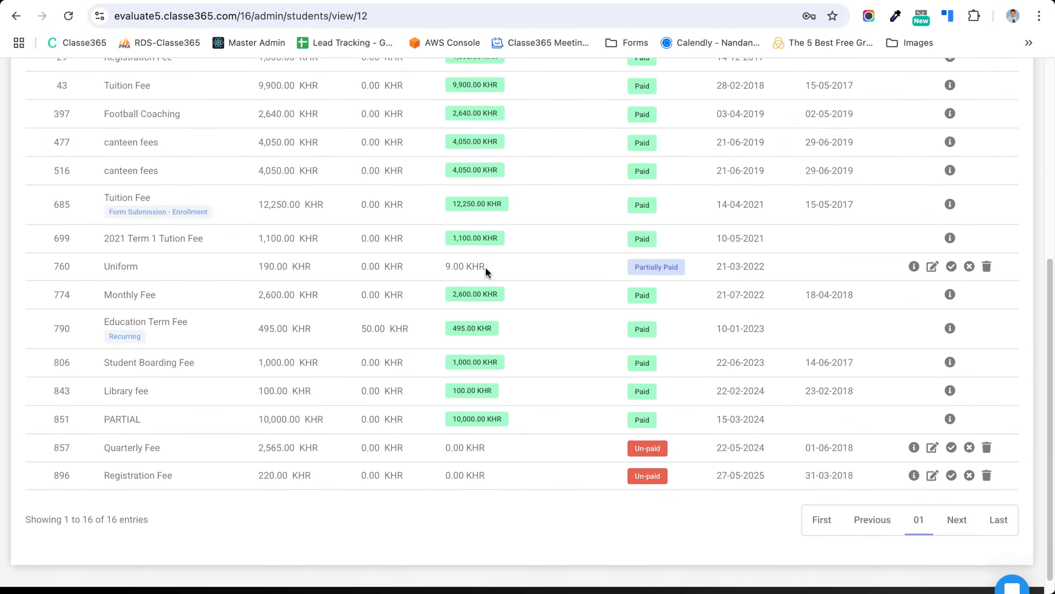
{"action": "scroll", "coordinate": [486, 273], "scroll_direction": "up", "scroll_amount": 7}
{"action": "scroll", "coordinate": [486, 270], "scroll_direction": "up", "scroll_amount": 2}
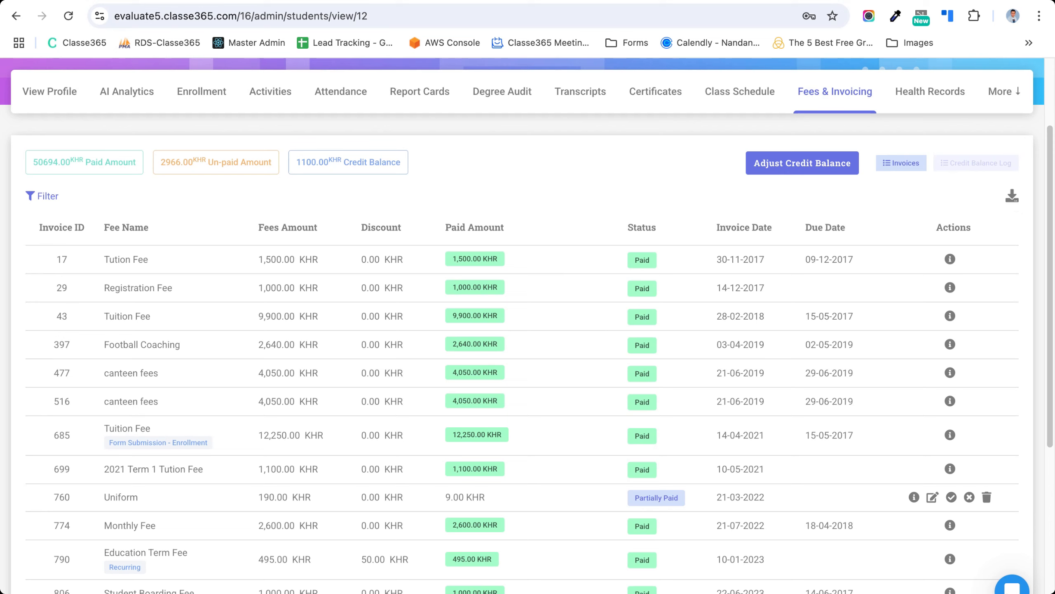
- Fill in a Credit adjustment of 100 KHR to the student's credit balance with the note "Scholarship" and cancel it
{"action": "left_click", "coordinate": [797, 167]}
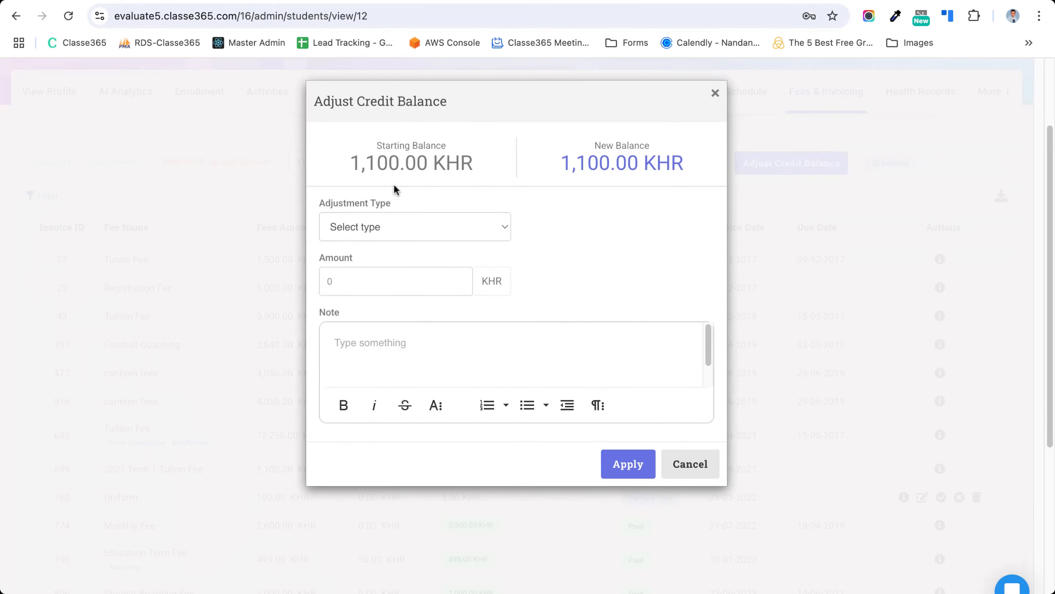
{"action": "left_click", "coordinate": [384, 228]}
{"action": "left_click", "coordinate": [373, 244]}
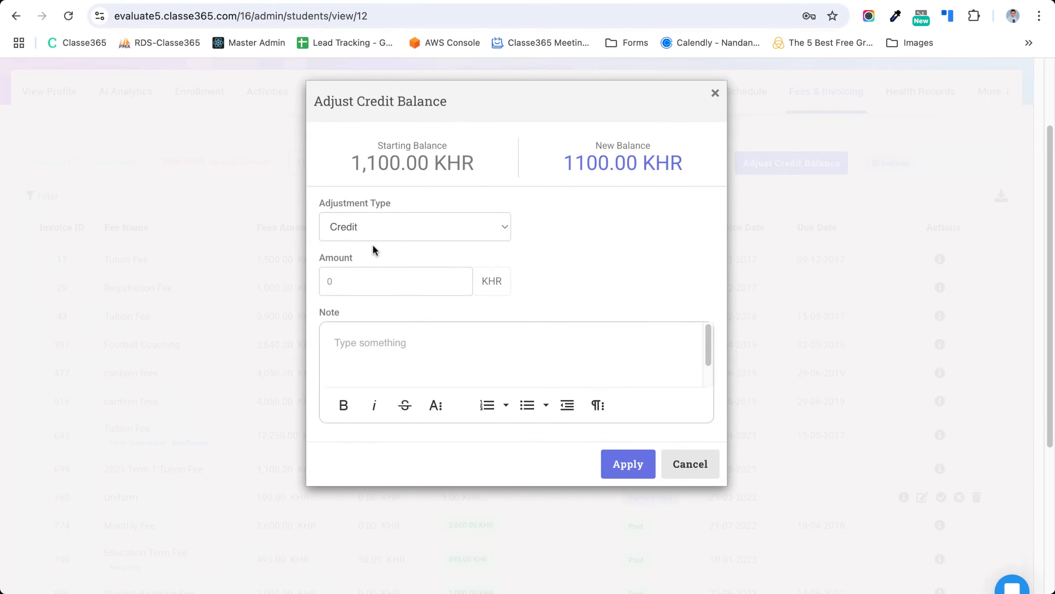
{"action": "type", "text": "100"}
{"action": "left_click", "coordinate": [353, 332]}
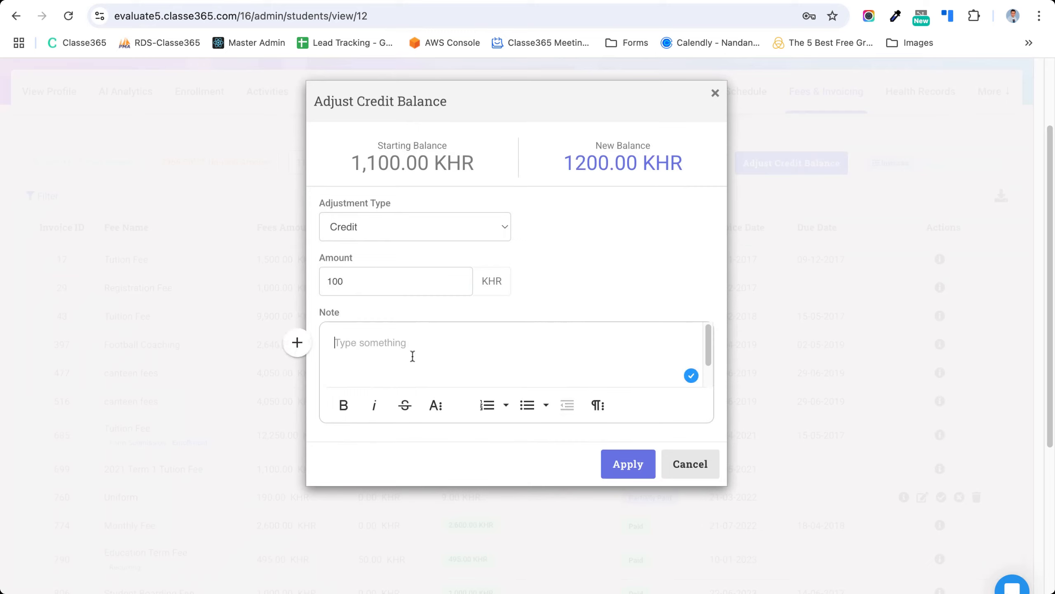
{"action": "type", "text": "Scho"}
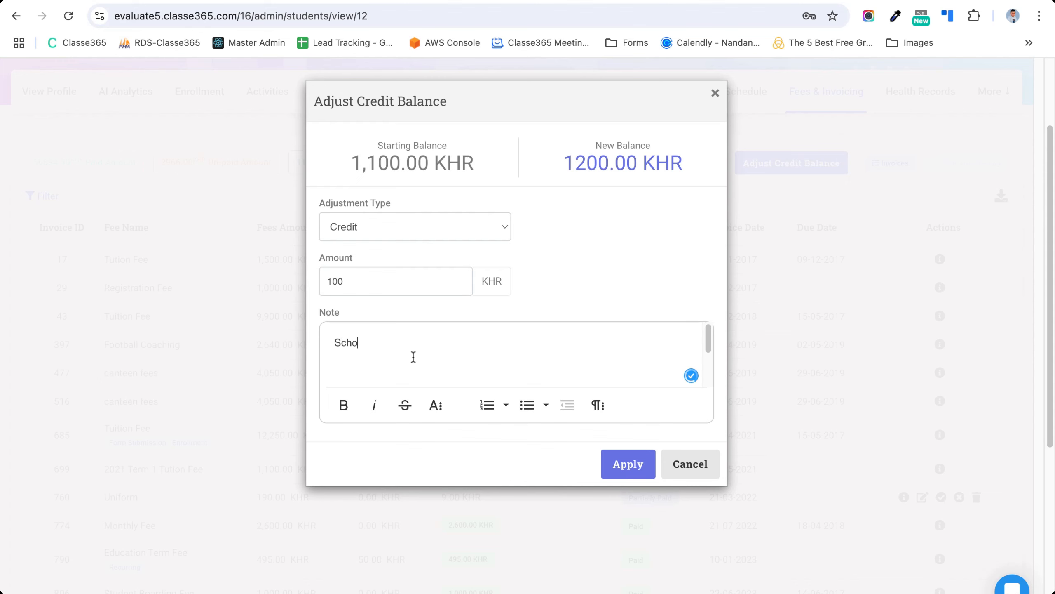
{"action": "type", "text": "larship"}
{"action": "left_click", "coordinate": [666, 464]}
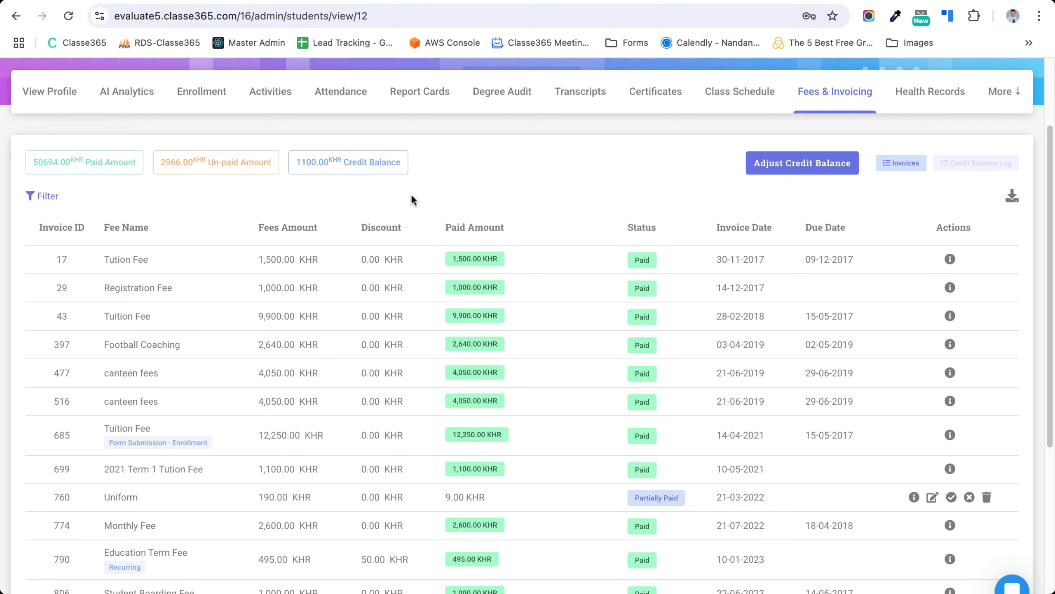
- Examine the actions available for the student's unpaid invoices, such as adding a payment to the Quarterly Fee
{"action": "scroll", "coordinate": [556, 239], "scroll_direction": "up", "scroll_amount": 1}
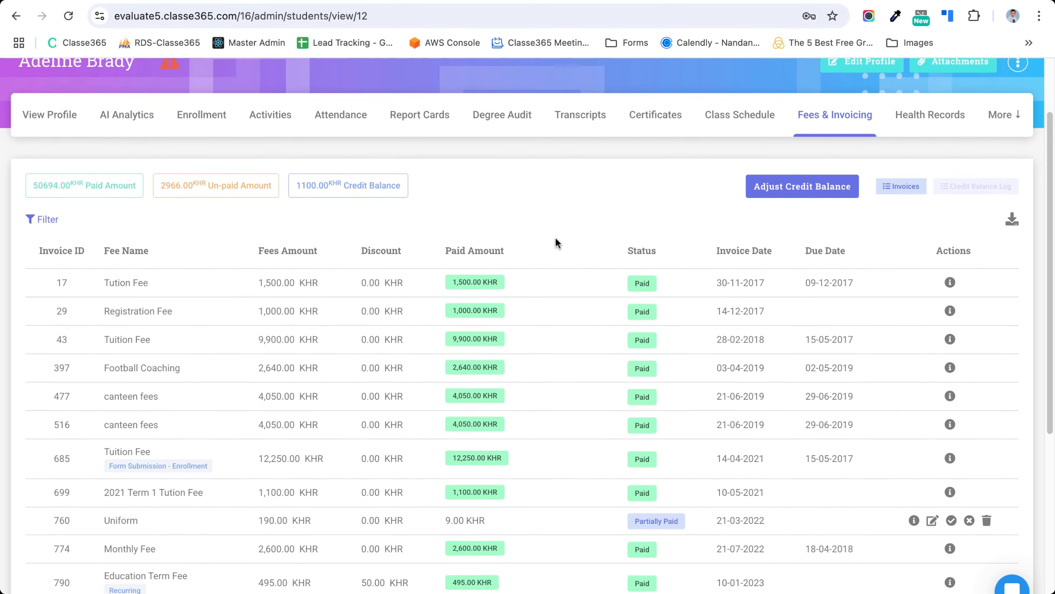
{"action": "scroll", "coordinate": [557, 259], "scroll_direction": "down", "scroll_amount": 8}
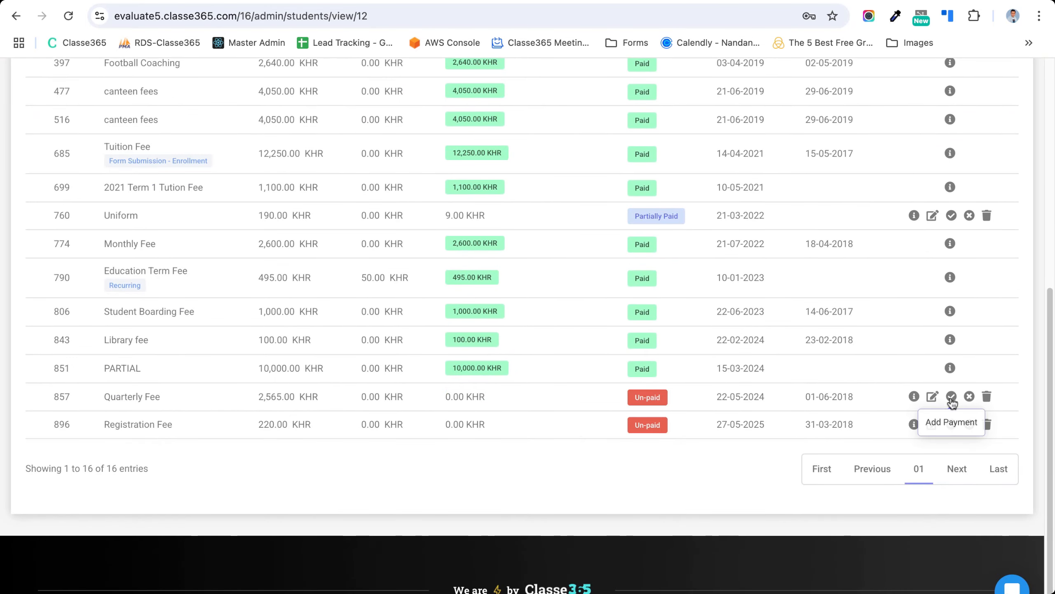
{"action": "scroll", "coordinate": [379, 372], "scroll_direction": "up", "scroll_amount": 8}
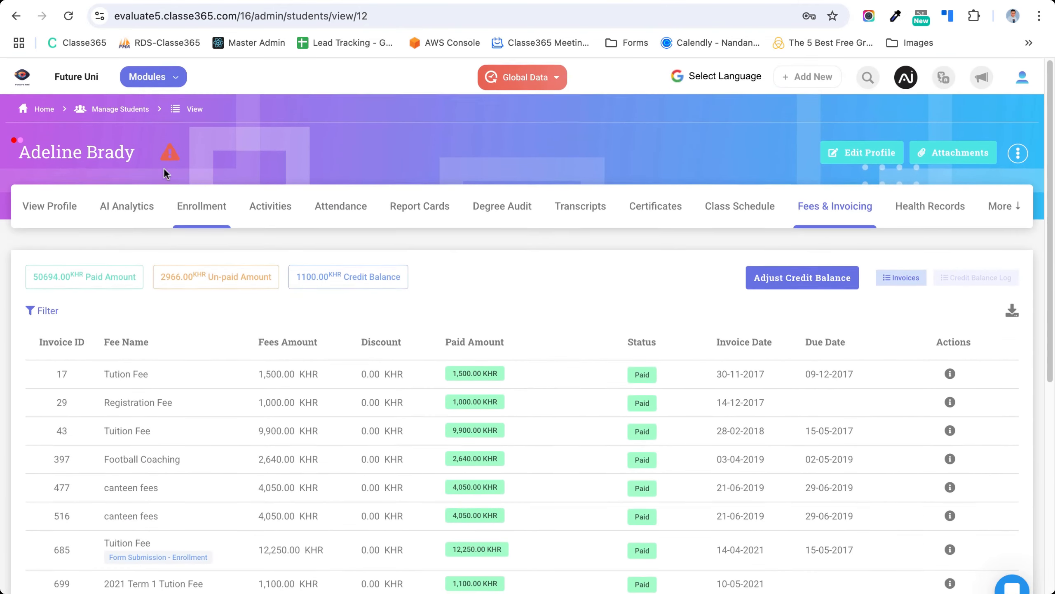
- Return to the Fees & Invoicing module under Finance & Accounting and show its list of invoices
{"action": "left_click", "coordinate": [147, 76]}
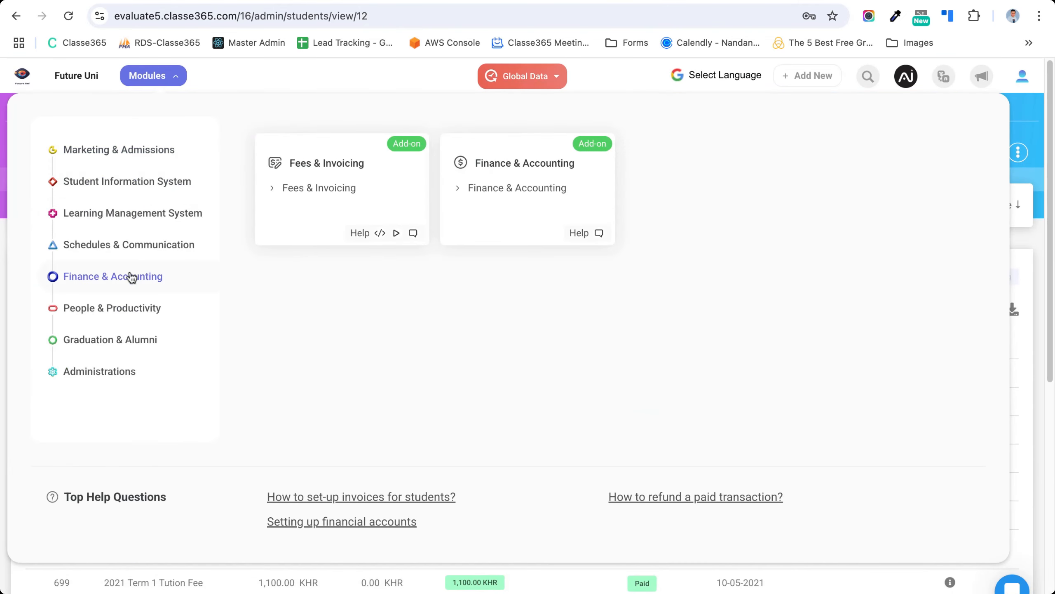
{"action": "mouse_move", "coordinate": [200, 245]}
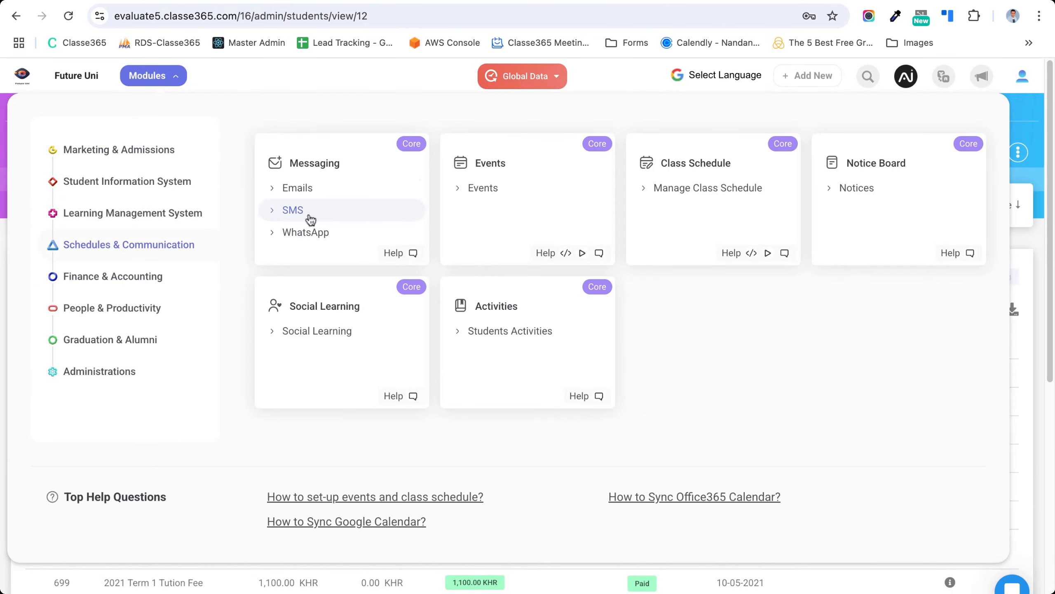
{"action": "mouse_move", "coordinate": [197, 277]}
{"action": "left_click", "coordinate": [333, 190]}
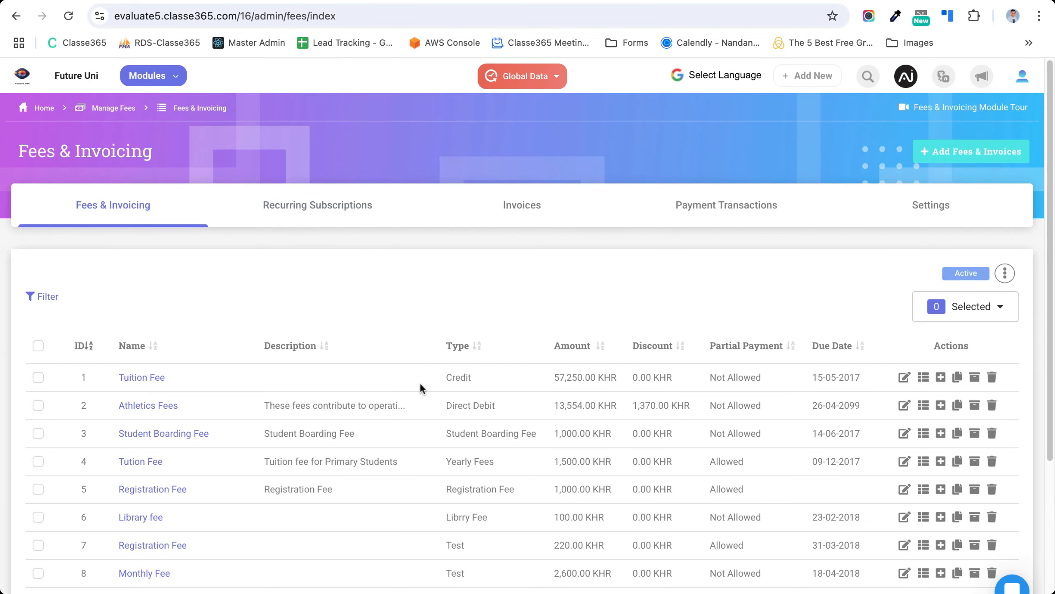
{"action": "left_click", "coordinate": [523, 207]}
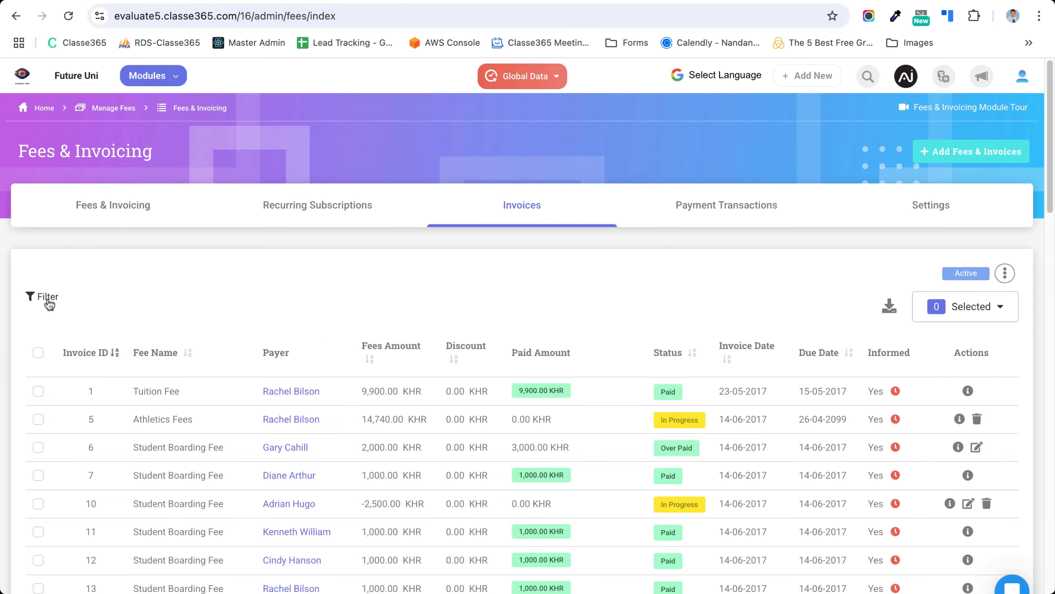
- Filter the invoices by the status Un-Paid
{"action": "left_click", "coordinate": [47, 296]}
{"action": "left_click", "coordinate": [582, 353]}
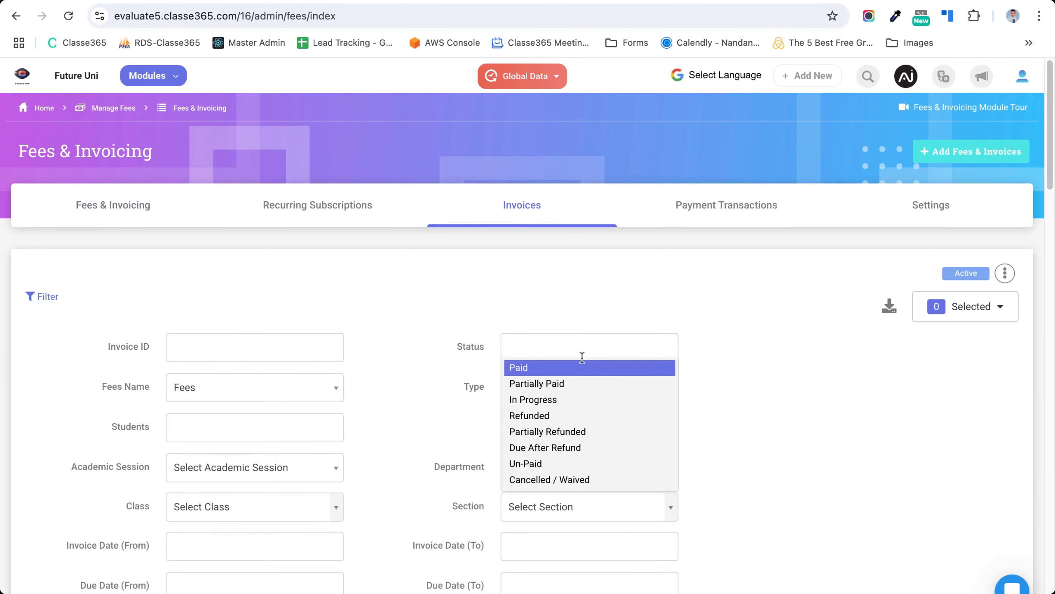
{"action": "left_click", "coordinate": [558, 464]}
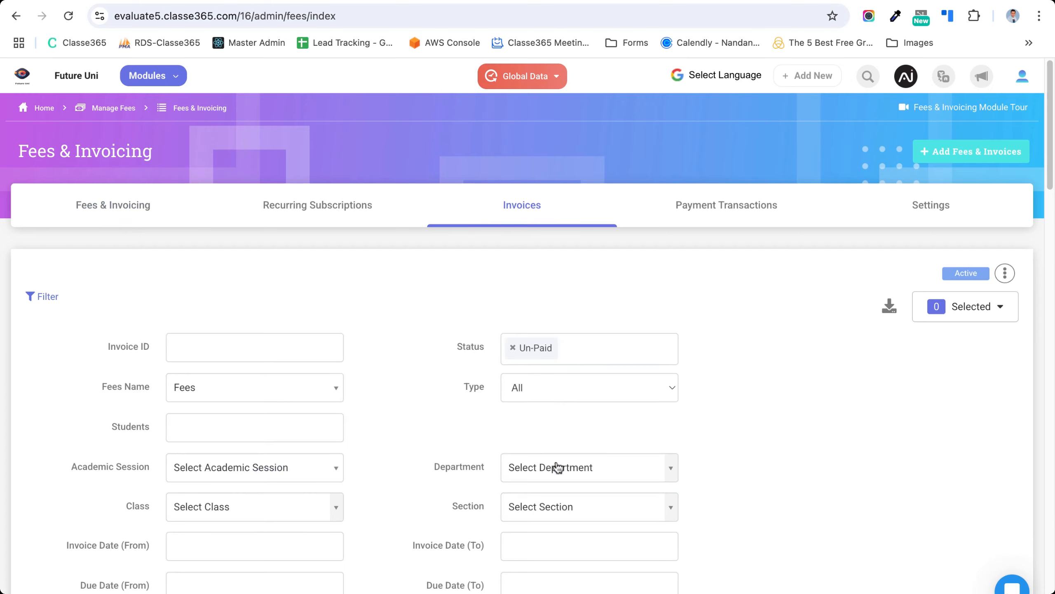
{"action": "scroll", "coordinate": [557, 467], "scroll_direction": "down", "scroll_amount": 5}
{"action": "left_click", "coordinate": [315, 316]}
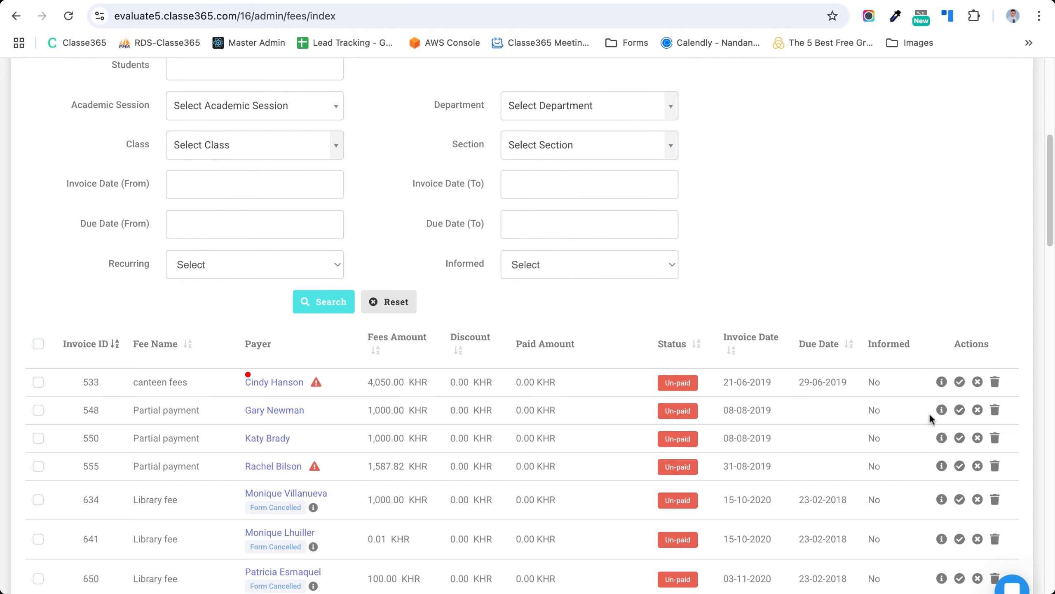
- Start adding a payment to the unpaid canteen fees invoice as a Manual payment through Cheque
{"action": "left_click", "coordinate": [961, 382]}
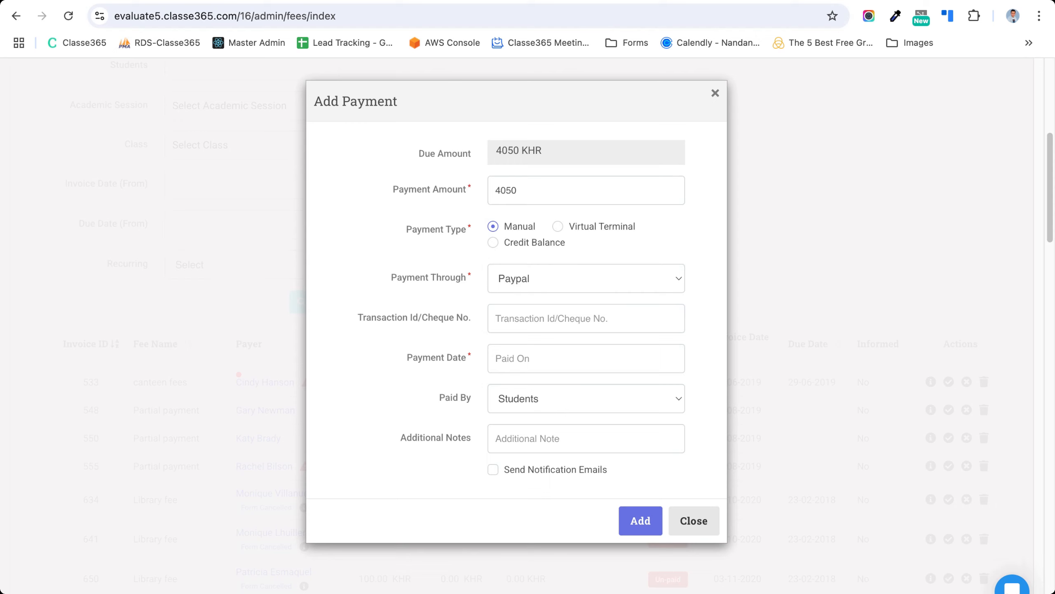
{"action": "left_click", "coordinate": [505, 300]}
{"action": "left_click", "coordinate": [514, 364]}
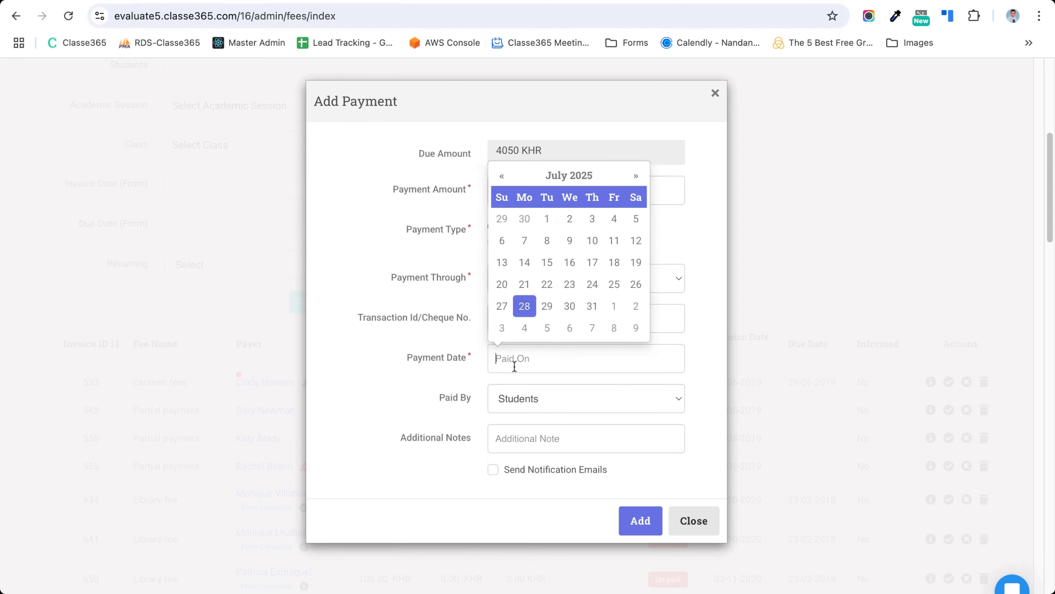
{"action": "left_click", "coordinate": [478, 464]}
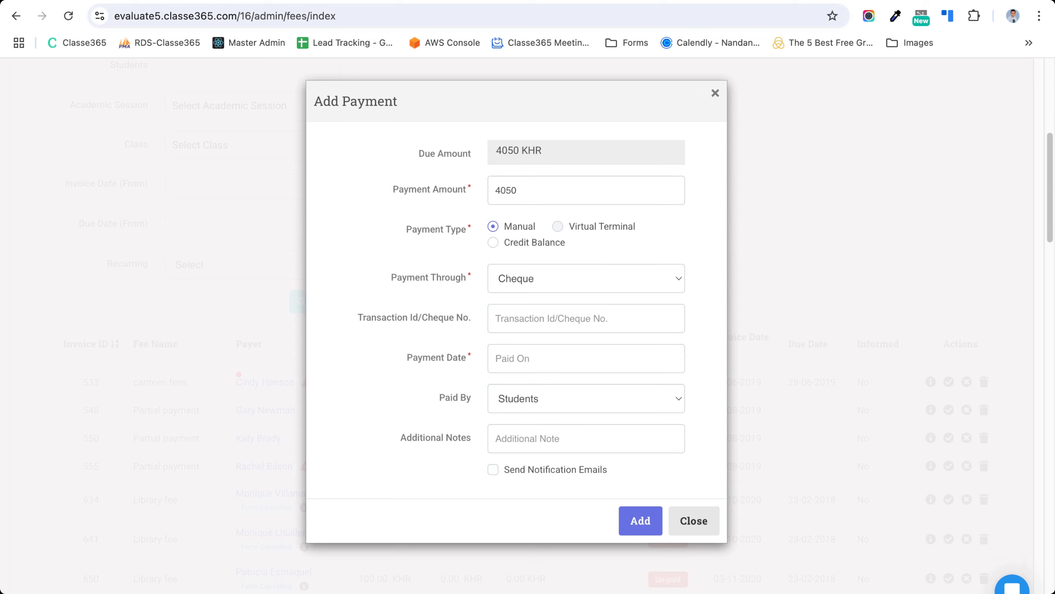
- Change the payment to Virtual Terminal through Credit Card (Stripe), bring up the card payment form and cancel it
{"action": "left_click", "coordinate": [558, 227]}
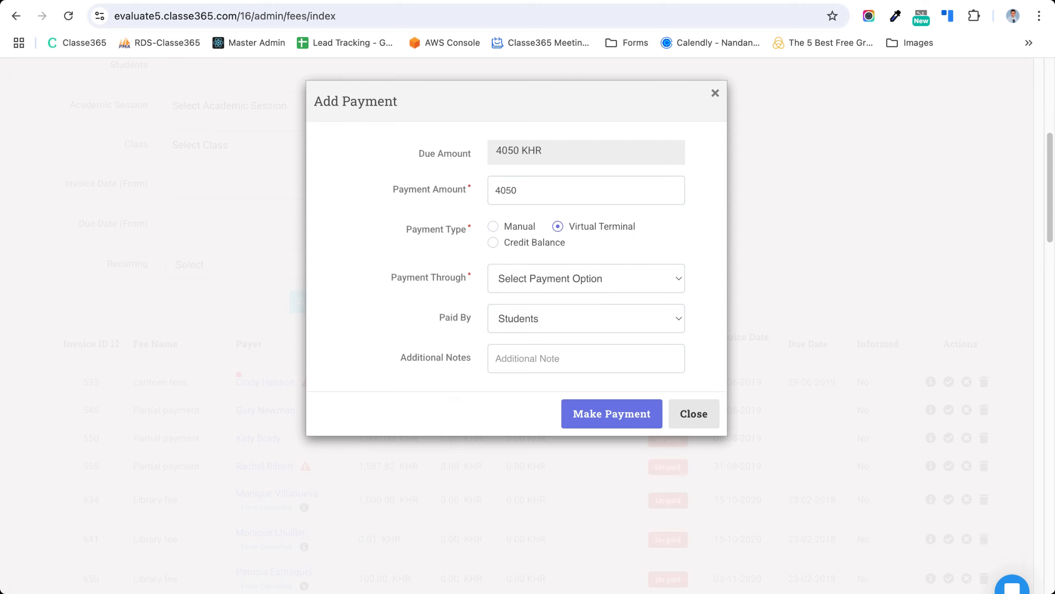
{"action": "left_click", "coordinate": [539, 304]}
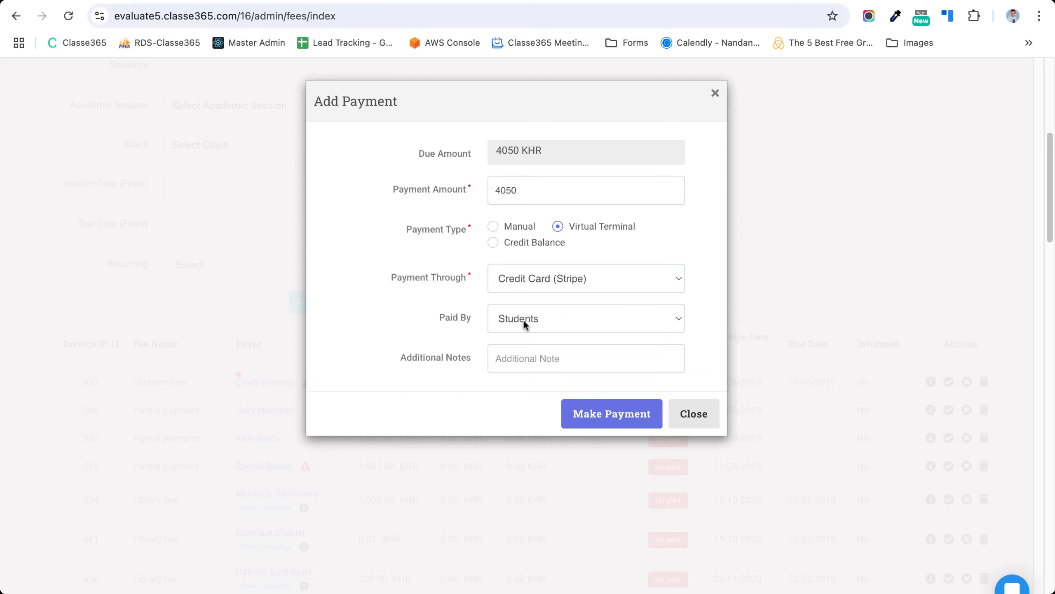
{"action": "left_click", "coordinate": [507, 362]}
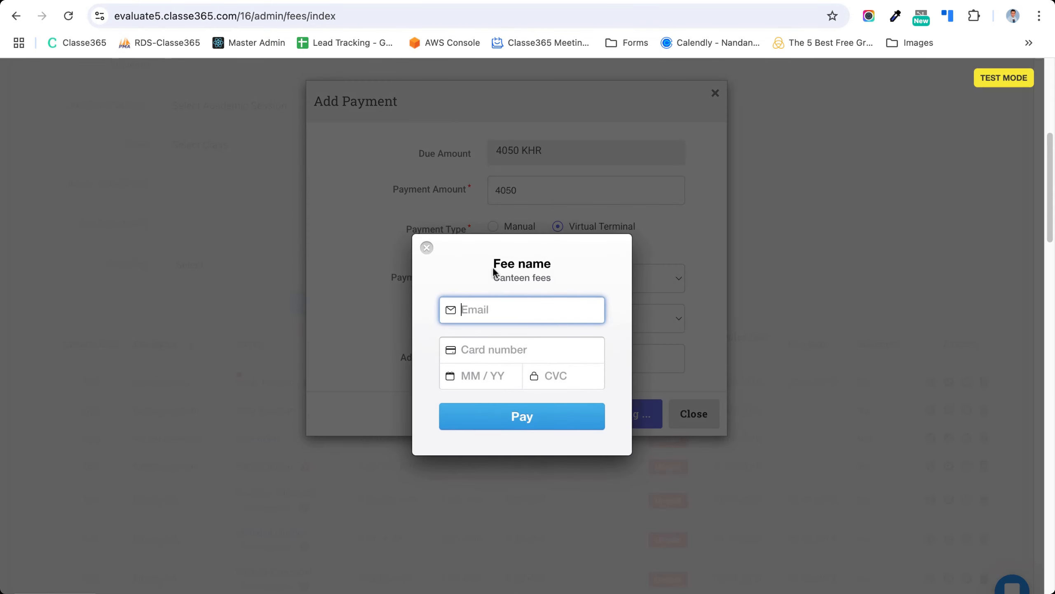
{"action": "left_click", "coordinate": [427, 249]}
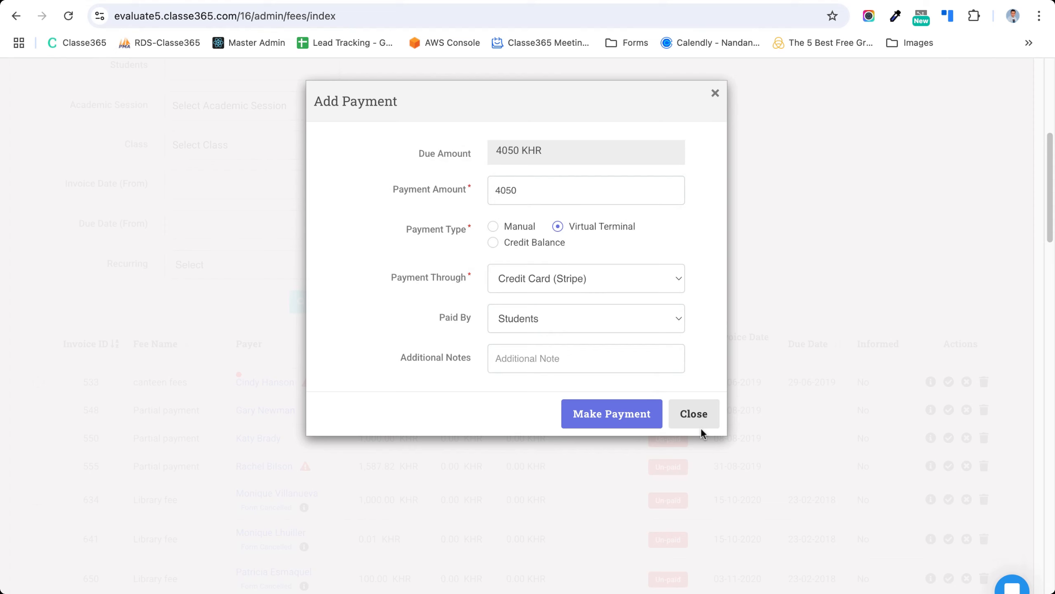
- Switch the payment type to Credit Balance and close the payment form without adding the payment
{"action": "left_click", "coordinate": [498, 245]}
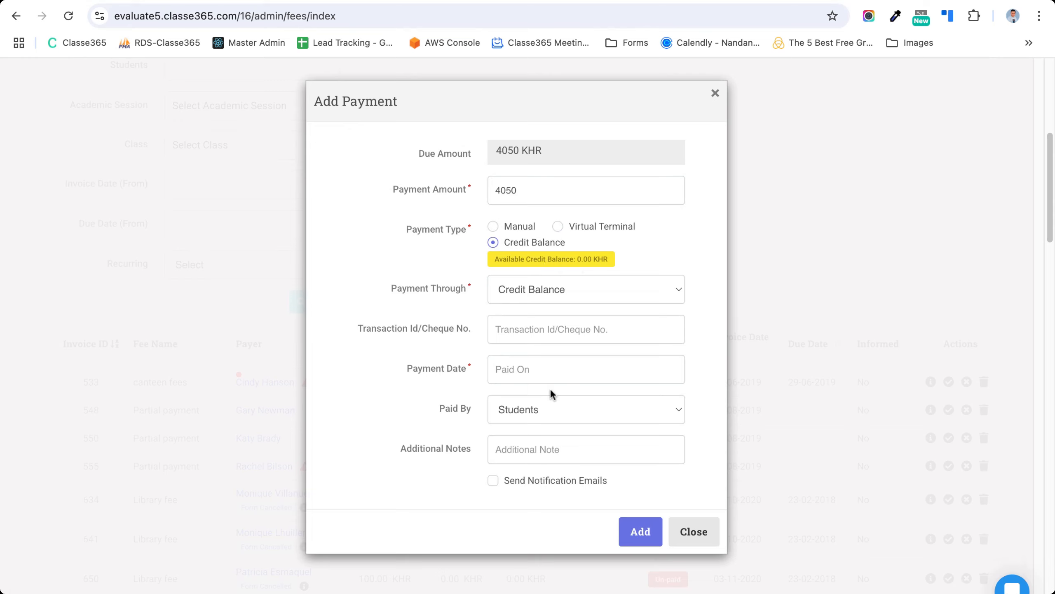
{"action": "left_click", "coordinate": [693, 533]}
- Look over the account's product support options and show the module's list of fees
{"action": "scroll", "coordinate": [566, 372], "scroll_direction": "up", "scroll_amount": 5}
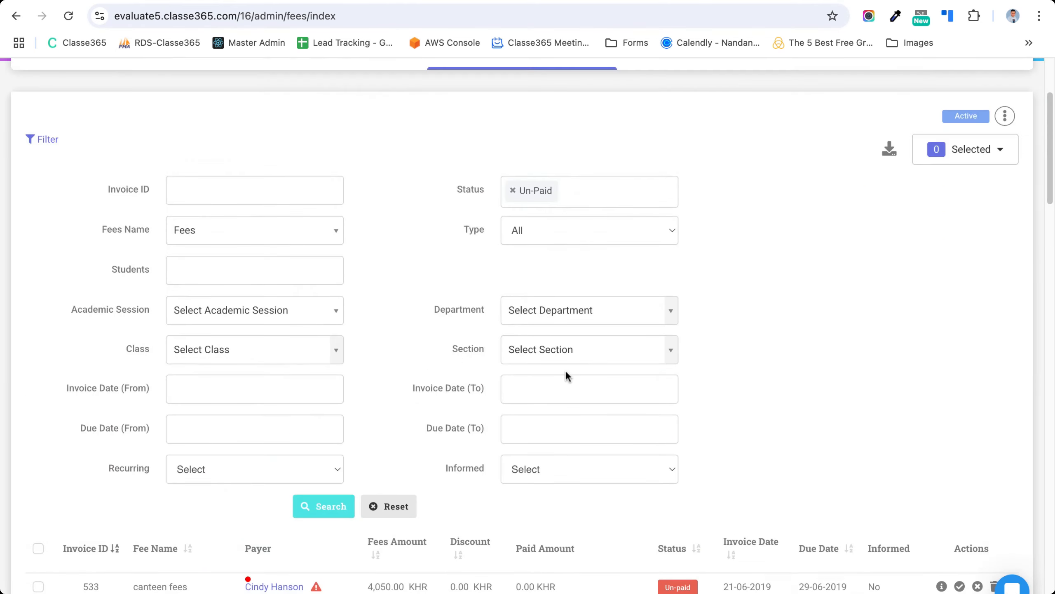
{"action": "scroll", "coordinate": [566, 373], "scroll_direction": "up", "scroll_amount": 4}
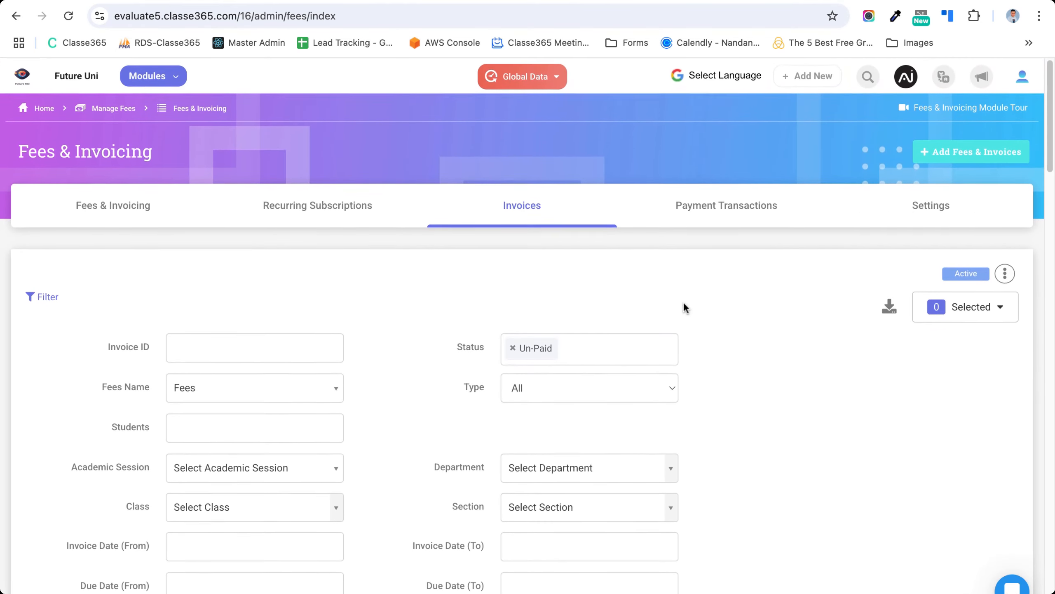
{"action": "left_click", "coordinate": [1022, 77]}
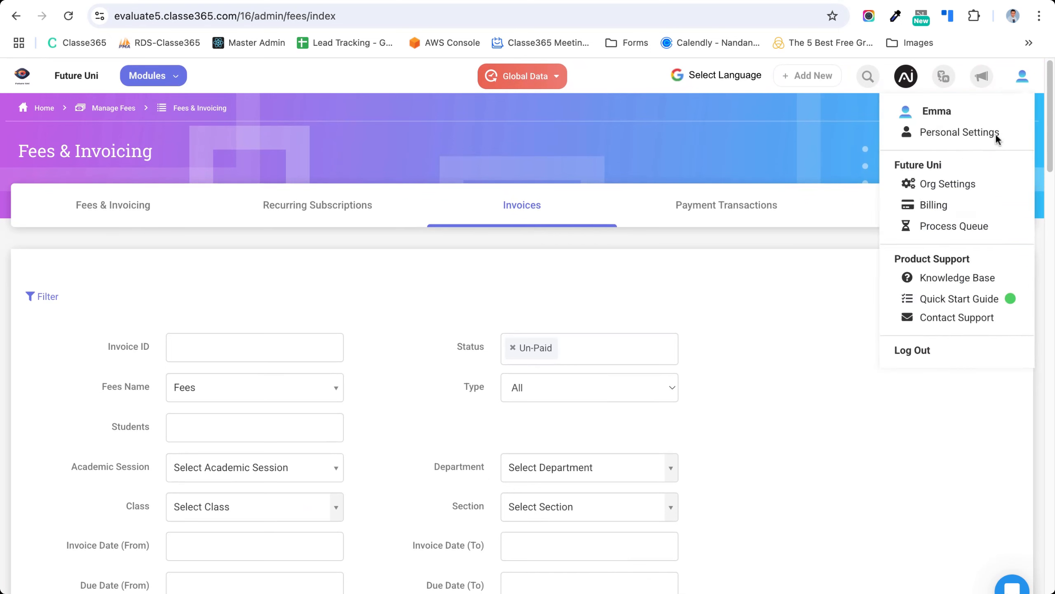
{"action": "left_click", "coordinate": [938, 373]}
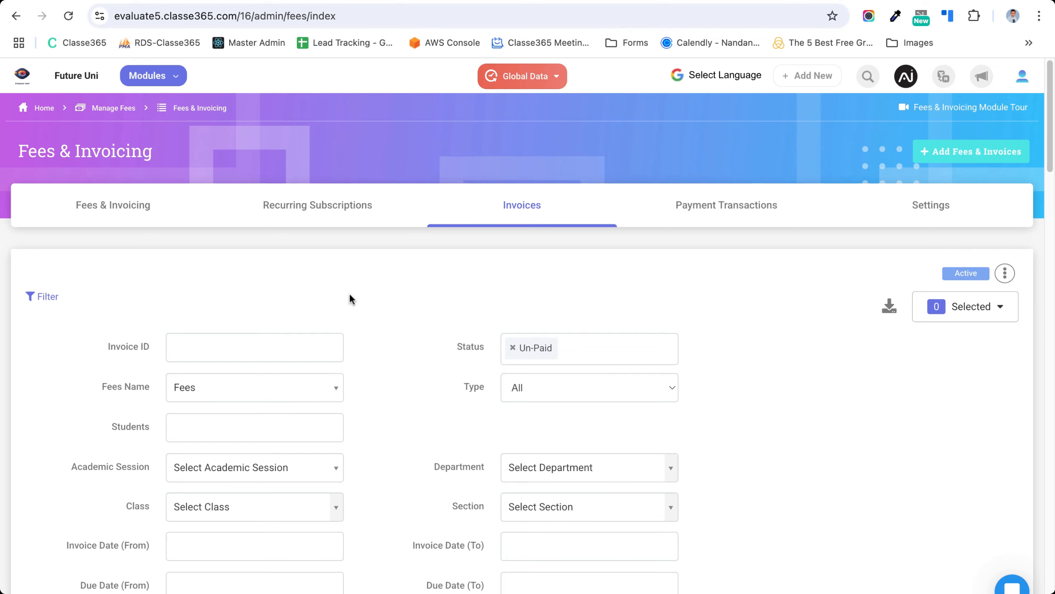
{"action": "left_click", "coordinate": [156, 226]}
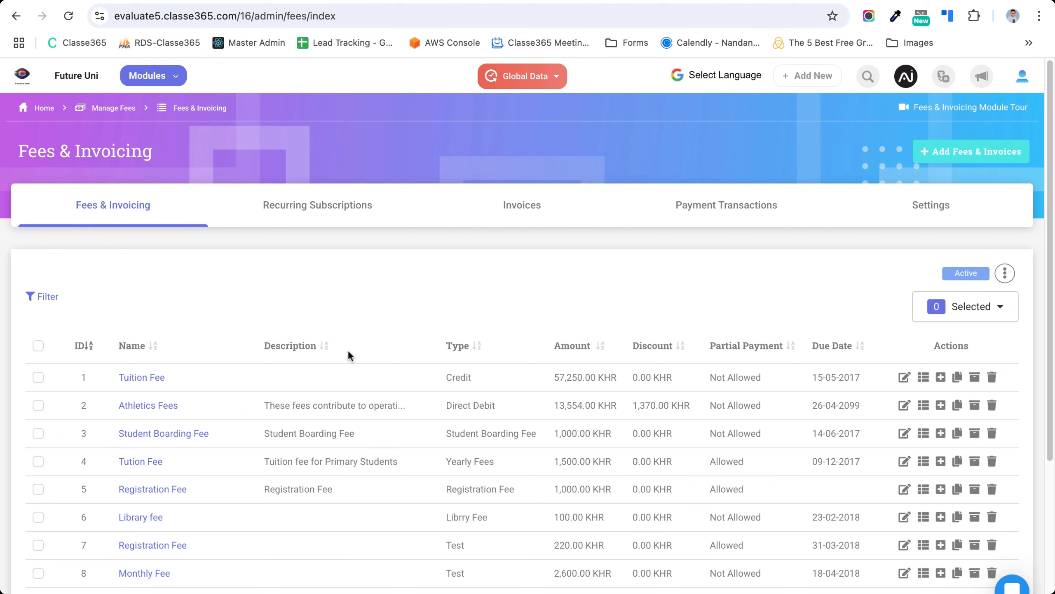